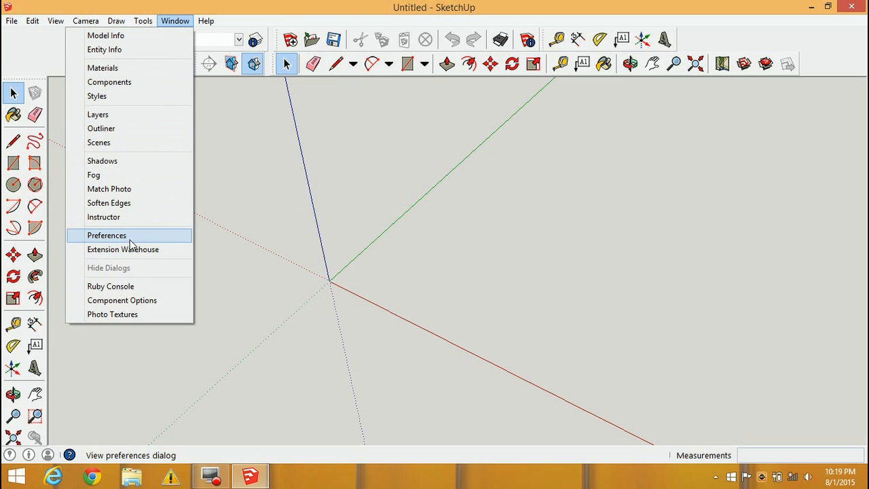
Set the default drawing template to Woodworking - Inches in the system preferences.
{"action": "left_click", "coordinate": [107, 236]}
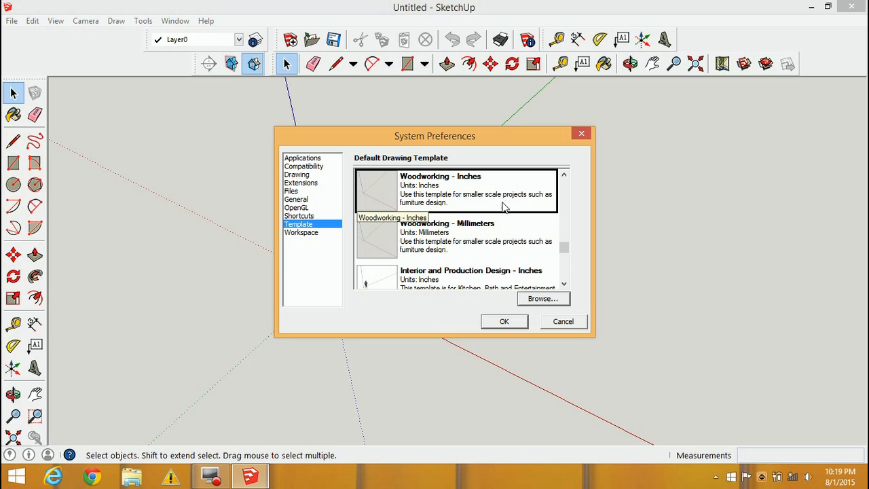
{"action": "left_click", "coordinate": [496, 325]}
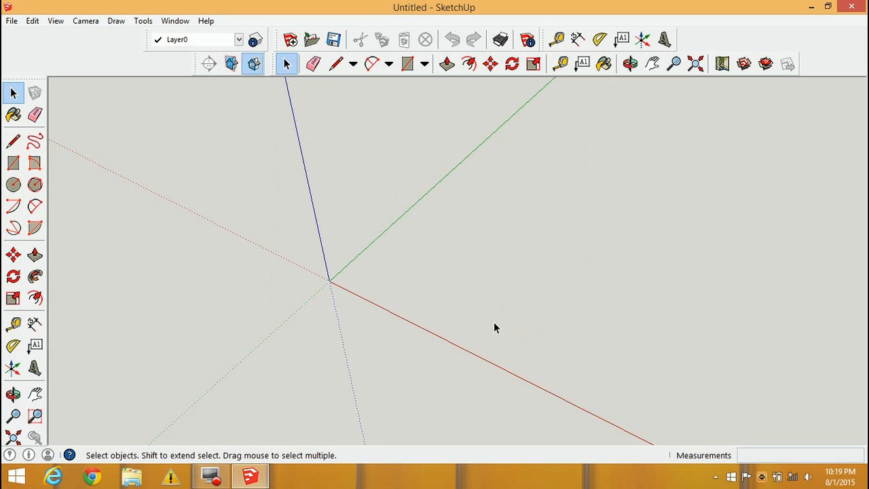
Set the model's length unit precision to 1/32".
{"action": "left_click", "coordinate": [175, 21]}
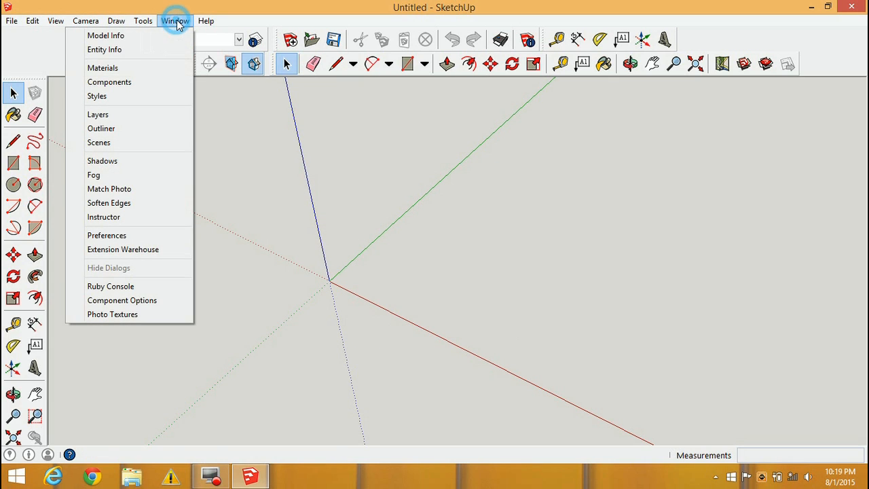
{"action": "left_click", "coordinate": [129, 36]}
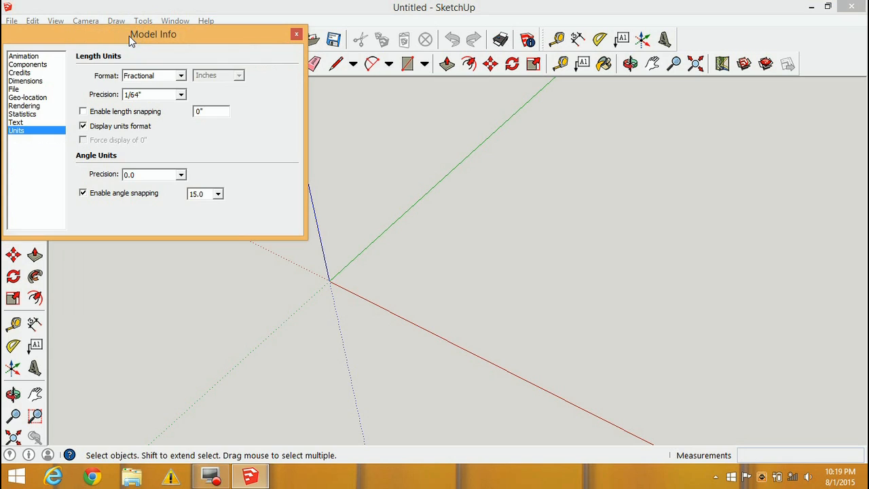
{"action": "left_click", "coordinate": [179, 96]}
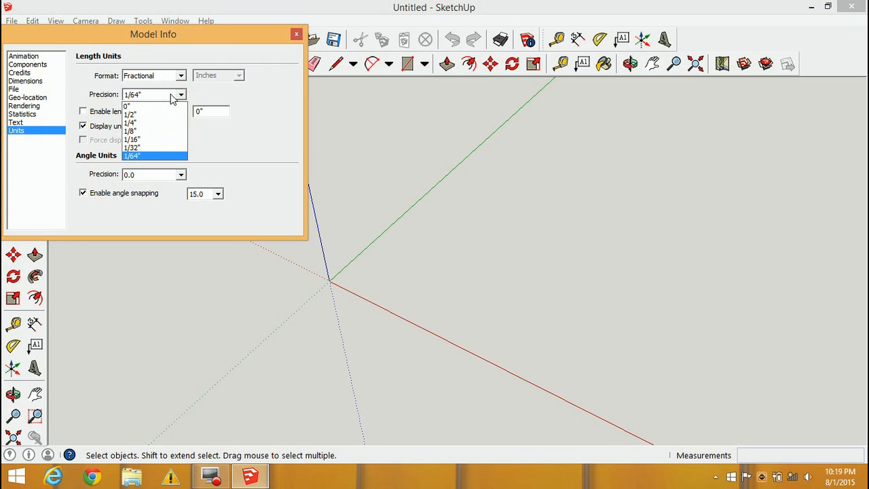
{"action": "left_click", "coordinate": [143, 148]}
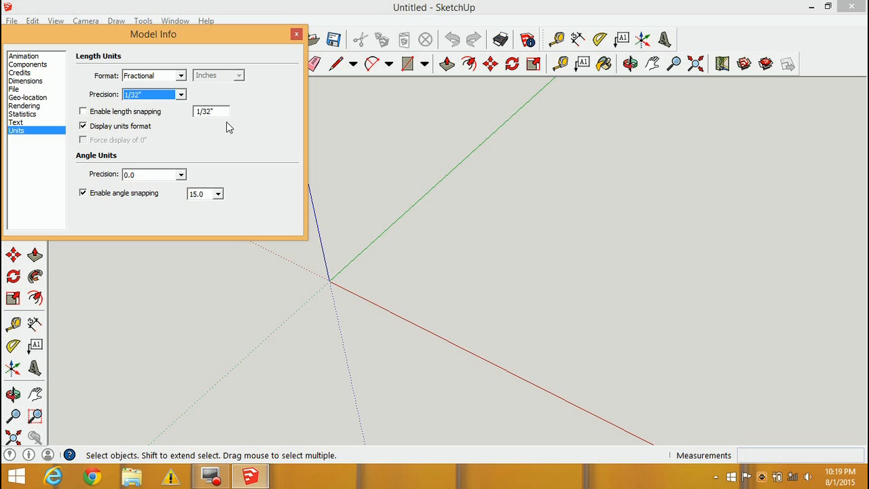
Examine the model's dimension leader-line endpoints and its file, statistics and component settings, and close the model information.
{"action": "left_click", "coordinate": [34, 80]}
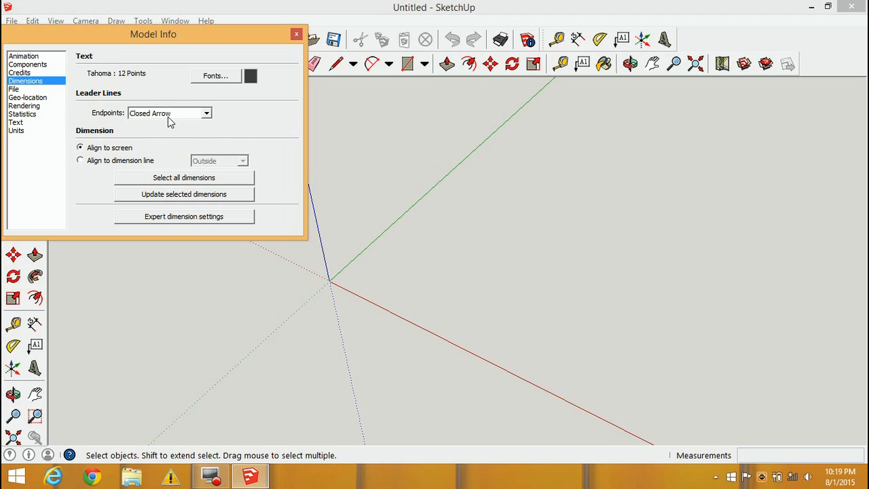
{"action": "left_click", "coordinate": [201, 112]}
{"action": "left_click", "coordinate": [194, 113]}
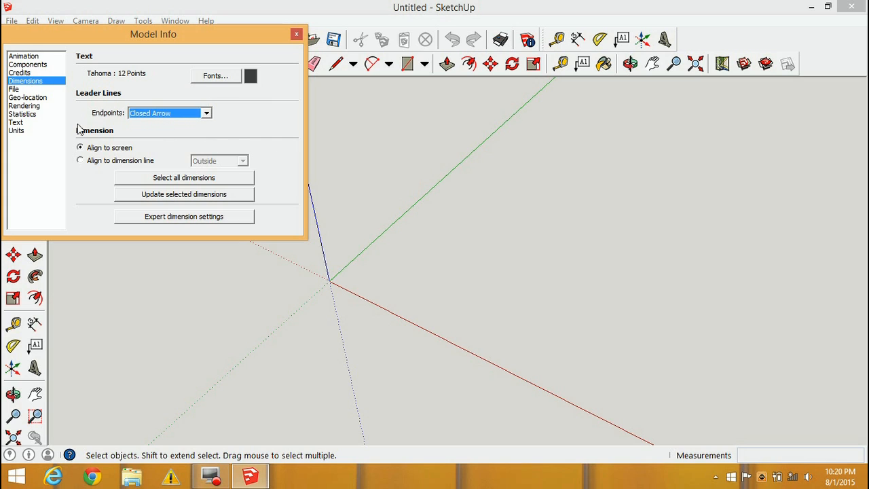
{"action": "left_click", "coordinate": [13, 89]}
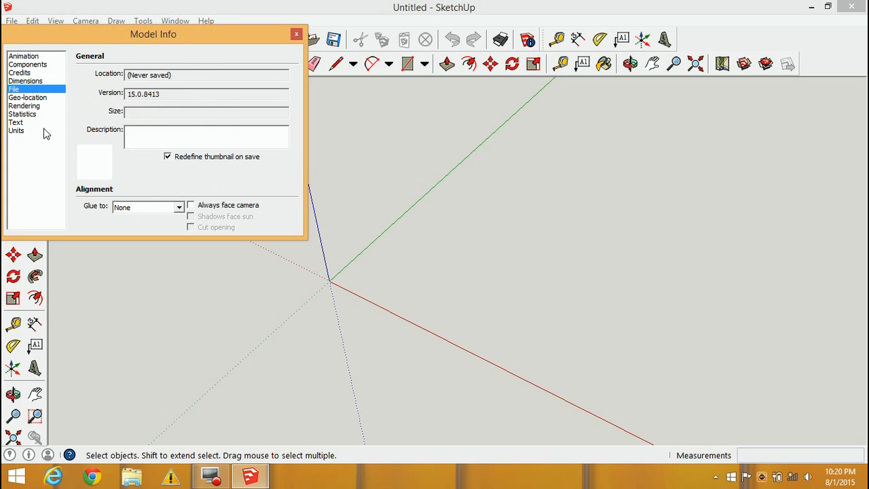
{"action": "left_click", "coordinate": [23, 114]}
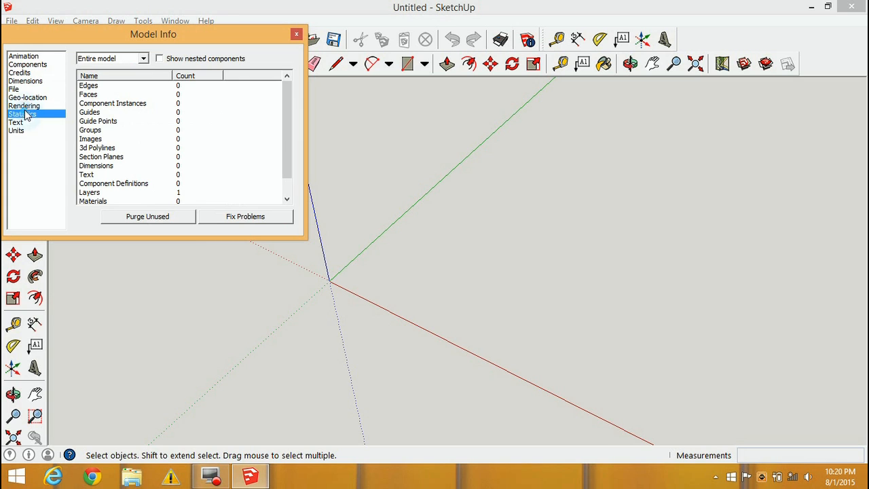
{"action": "left_click", "coordinate": [27, 65]}
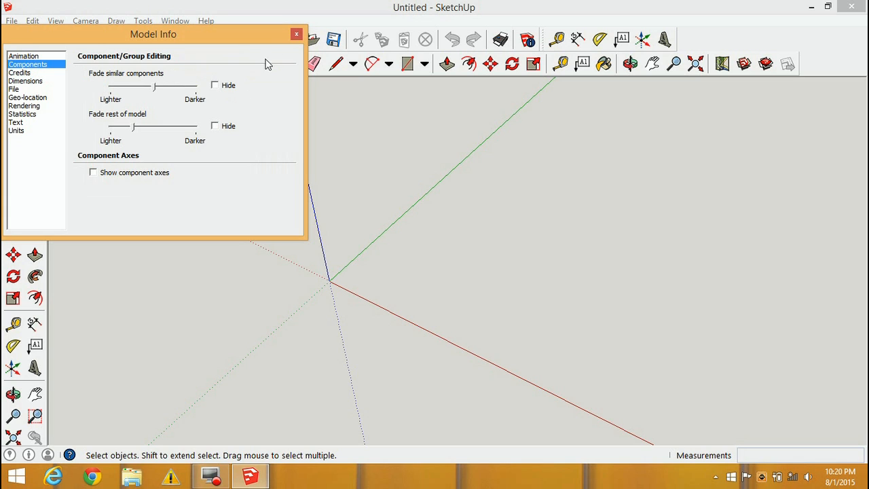
{"action": "left_click", "coordinate": [297, 34]}
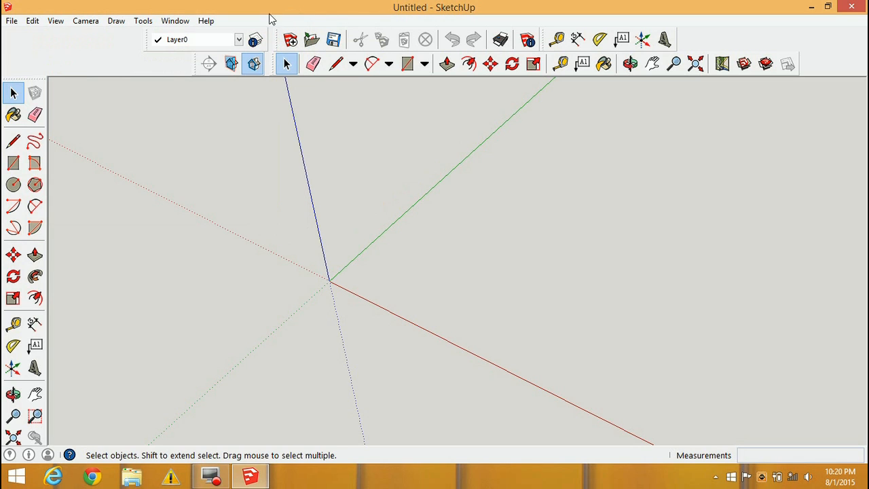
Save the model as test in the Documents subfolder.
{"action": "left_click", "coordinate": [11, 20]}
{"action": "left_click", "coordinate": [36, 80]}
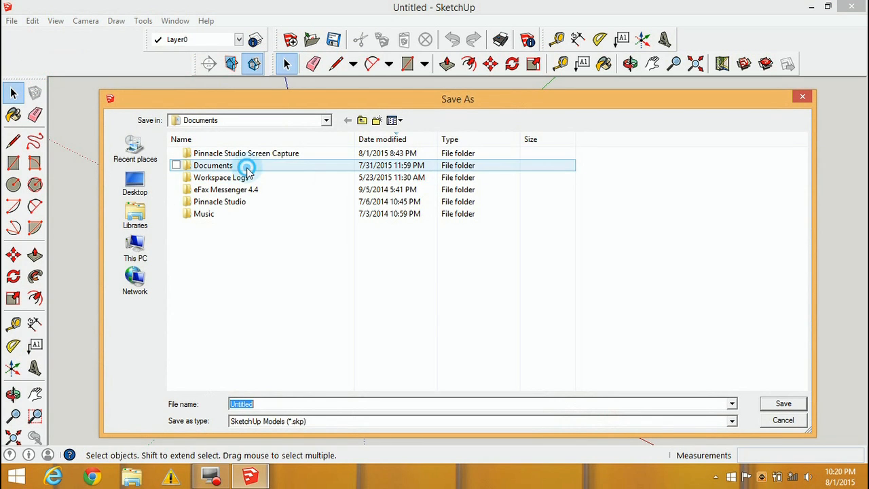
{"action": "double_click", "coordinate": [249, 166]}
{"action": "scroll", "coordinate": [340, 217], "scroll_direction": "down", "scroll_amount": 7}
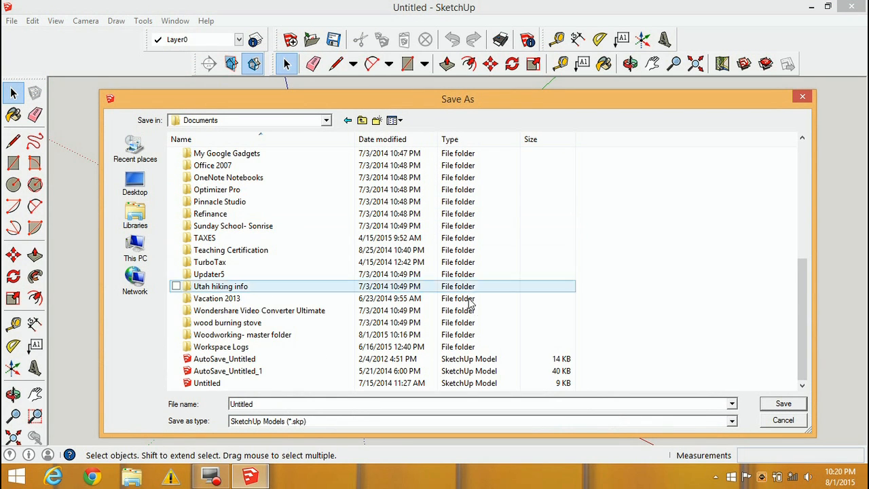
{"action": "double_click", "coordinate": [255, 404]}
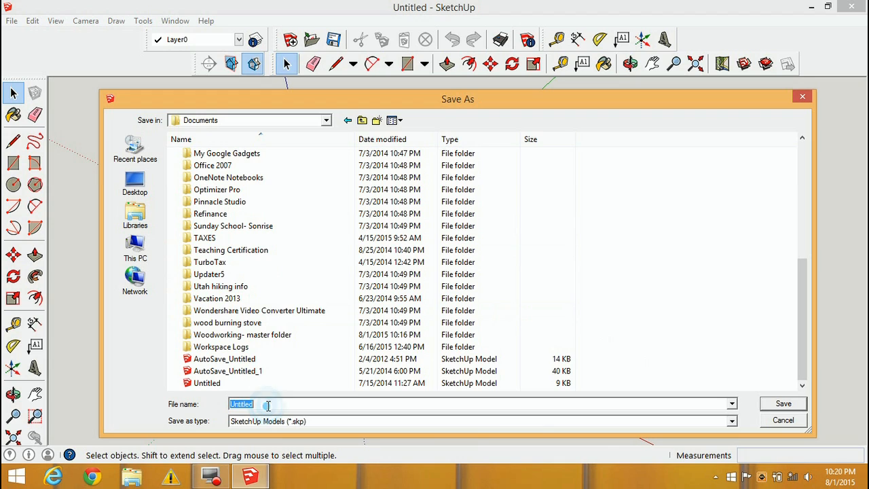
{"action": "type", "text": "test"}
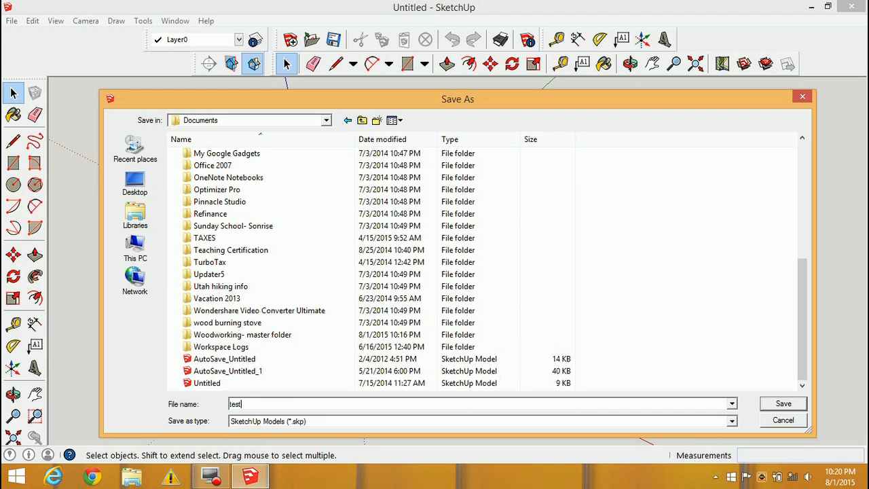
{"action": "key", "text": "Return"}
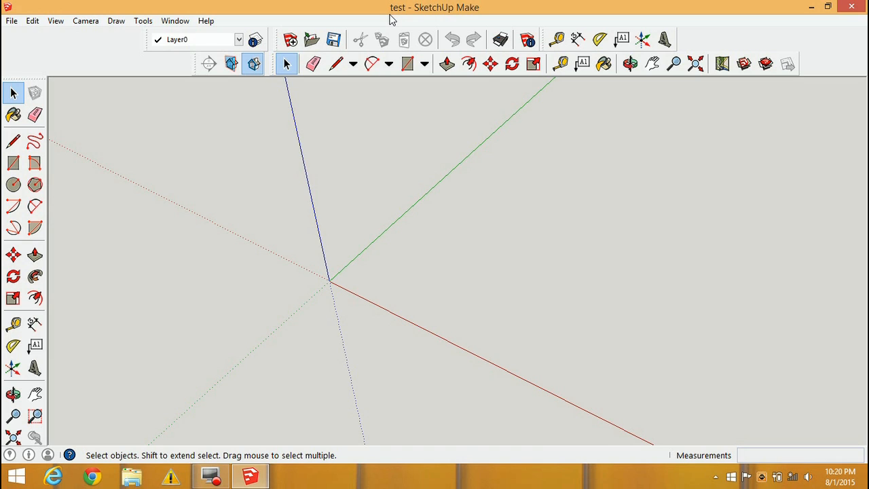
Create infinite guide lines along the green, red and blue axes with the Tape Measure tool.
{"action": "left_click", "coordinate": [556, 38]}
{"action": "left_click", "coordinate": [381, 234]}
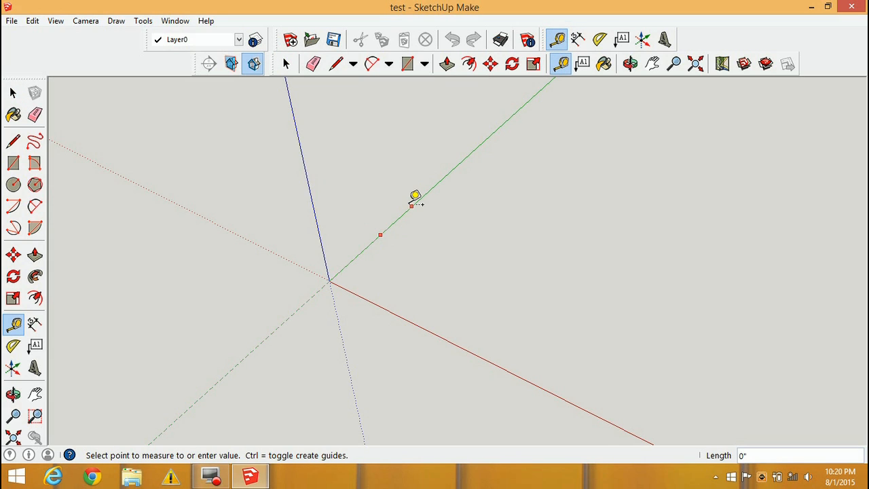
{"action": "left_click", "coordinate": [411, 203]}
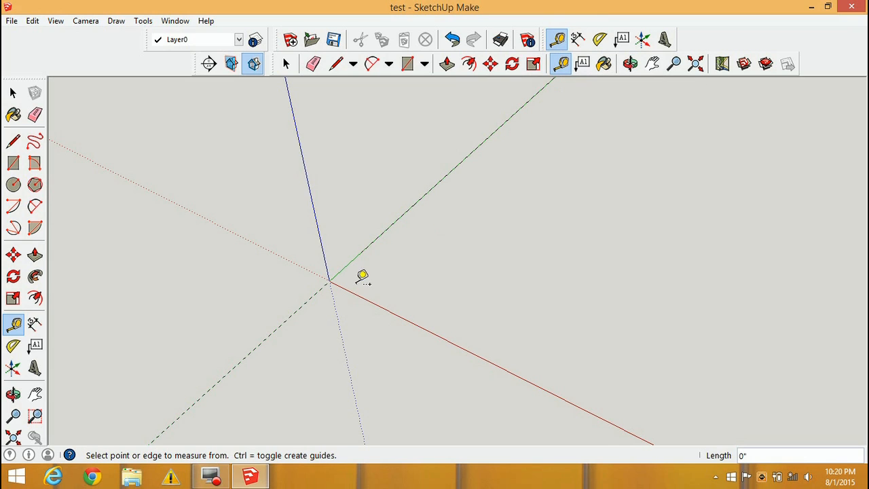
{"action": "left_click", "coordinate": [350, 291]}
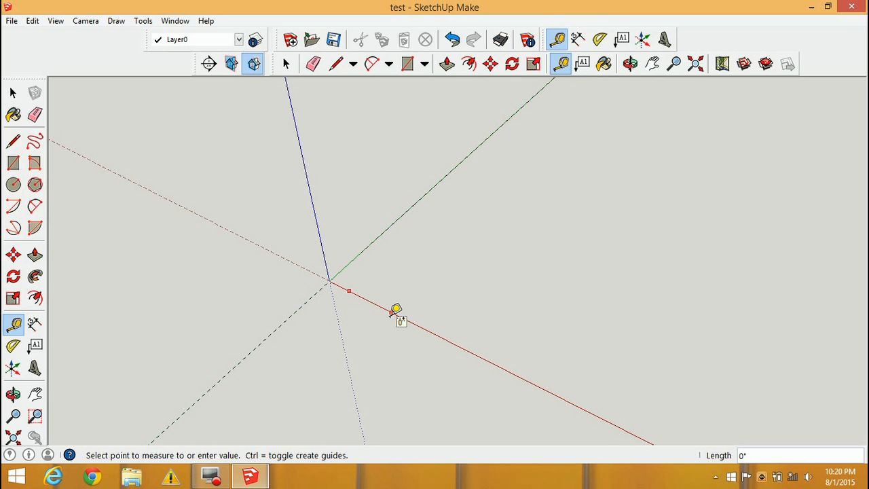
{"action": "left_click", "coordinate": [392, 313]}
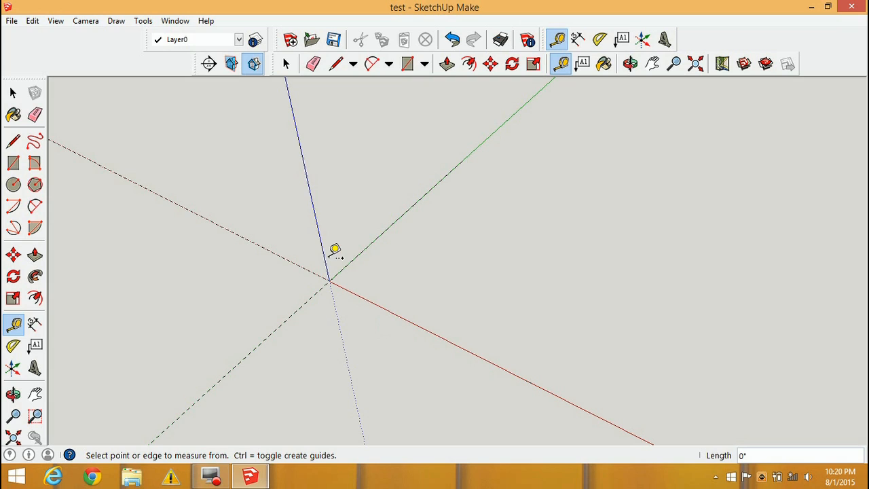
{"action": "left_click", "coordinate": [326, 255]}
{"action": "left_click", "coordinate": [313, 200]}
Review the list of available toolbars and undock the Large Tool Set toolbar so that it floats.
{"action": "left_click", "coordinate": [143, 21]}
{"action": "mouse_move", "coordinate": [41, 24]}
{"action": "mouse_move", "coordinate": [97, 22]}
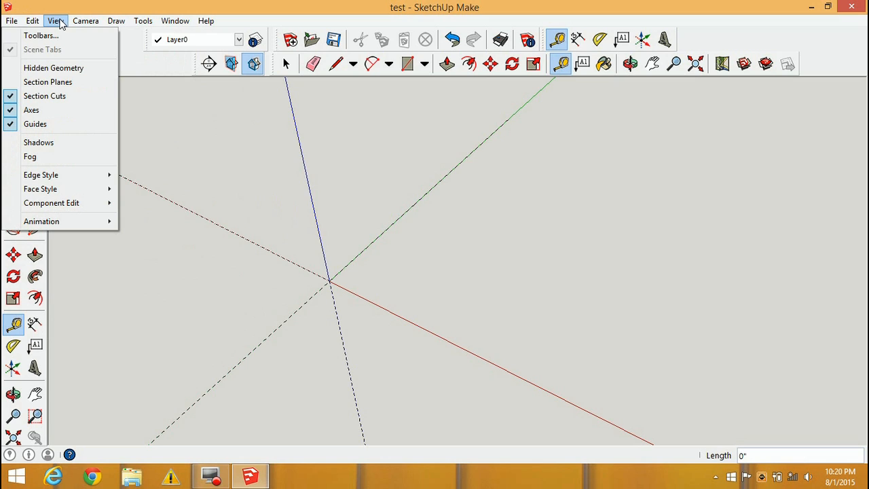
{"action": "left_click", "coordinate": [41, 35]}
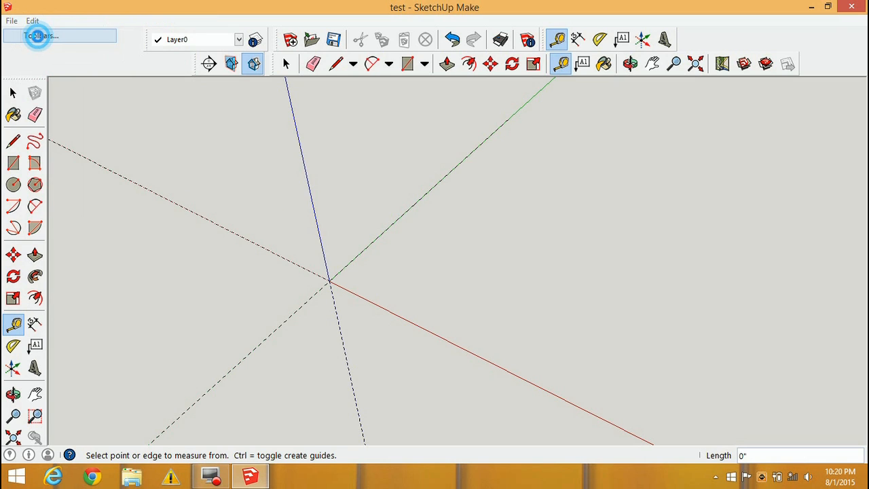
{"action": "left_click", "coordinate": [451, 244]}
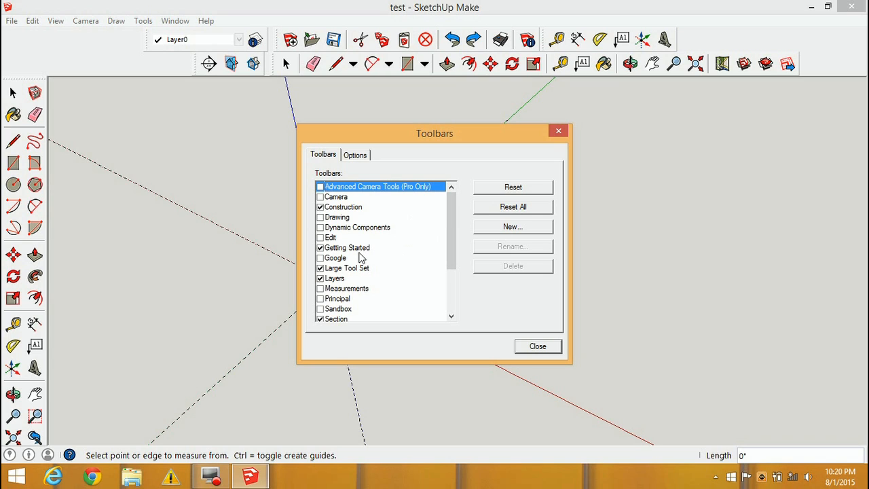
{"action": "left_click_drag", "start_coordinate": [455, 249], "coordinate": [447, 287]}
{"action": "left_click", "coordinate": [451, 256]}
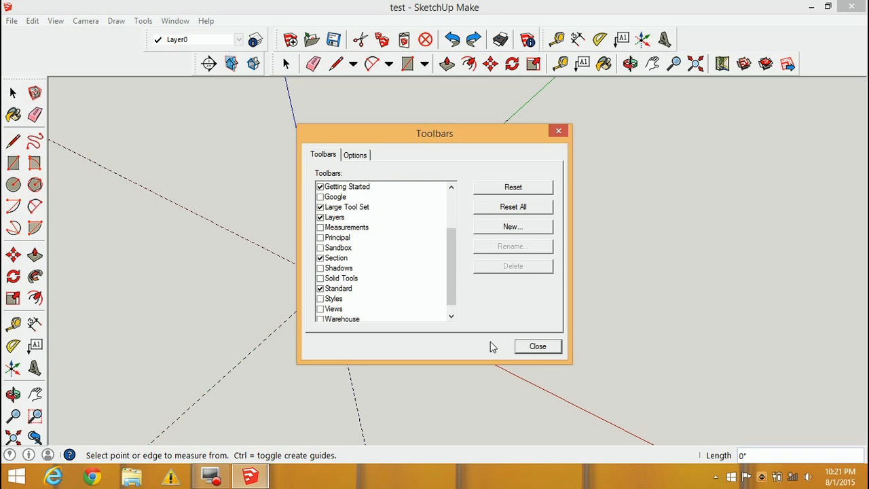
{"action": "left_click", "coordinate": [537, 347]}
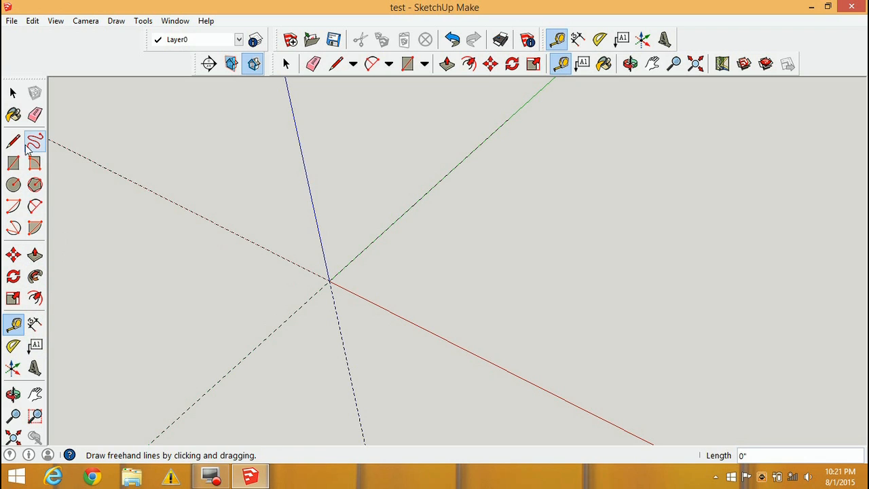
{"action": "mouse_move", "coordinate": [25, 76]}
{"action": "left_mouse_down"}
{"action": "mouse_move", "coordinate": [238, 64]}
{"action": "mouse_move", "coordinate": [318, 22]}
{"action": "mouse_move", "coordinate": [501, 13]}
{"action": "mouse_move", "coordinate": [493, 32]}
{"action": "mouse_move", "coordinate": [104, 121]}
{"action": "mouse_move", "coordinate": [42, 84]}
{"action": "mouse_move", "coordinate": [27, 87]}
{"action": "left_mouse_up"}
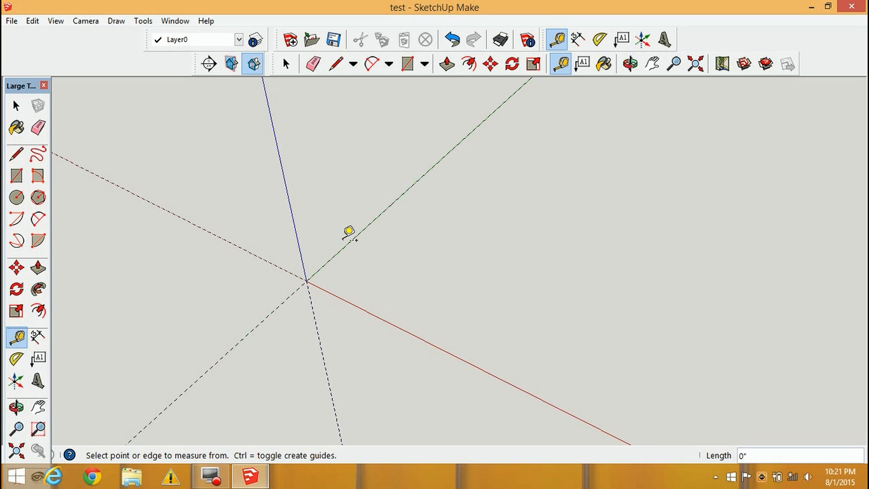
{"action": "left_click", "coordinate": [345, 248]}
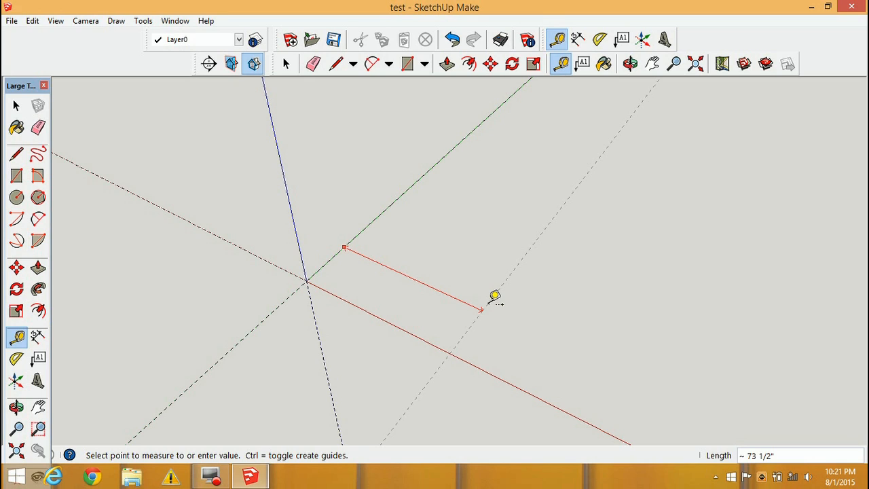
{"action": "key", "text": "Escape"}
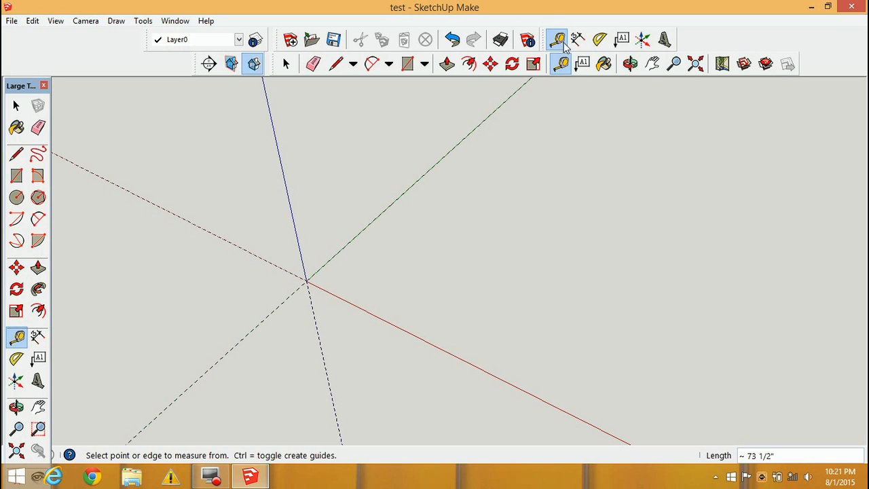
{"action": "left_click", "coordinate": [389, 207]}
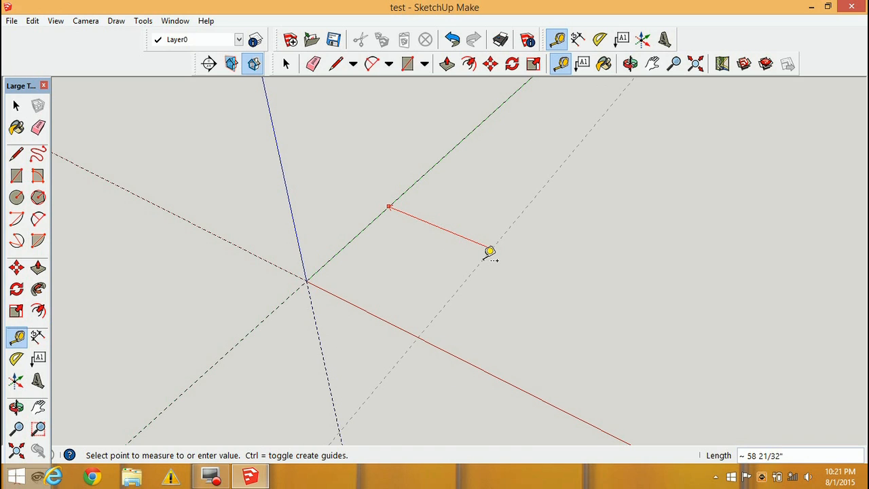
{"action": "left_click", "coordinate": [521, 270]}
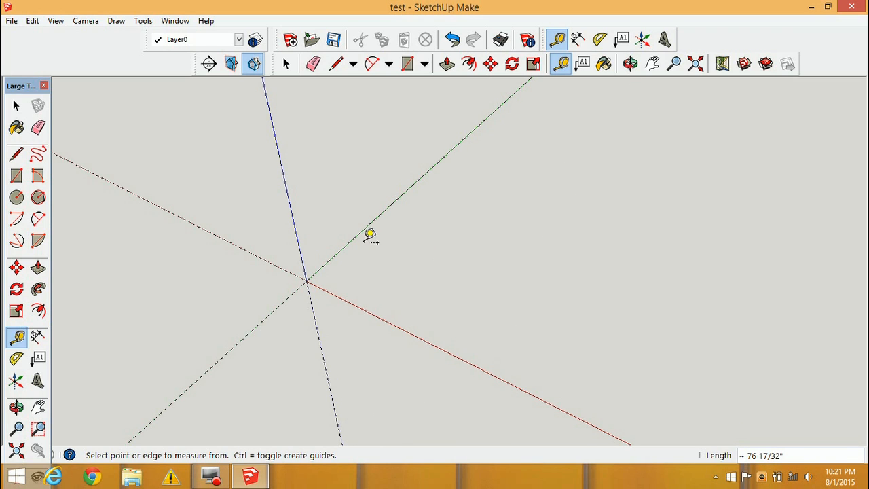
Place a guide line parallel to the green axis, offset 48" along the positive red direction, with the Tape Measure tool.
{"action": "left_click", "coordinate": [353, 239]}
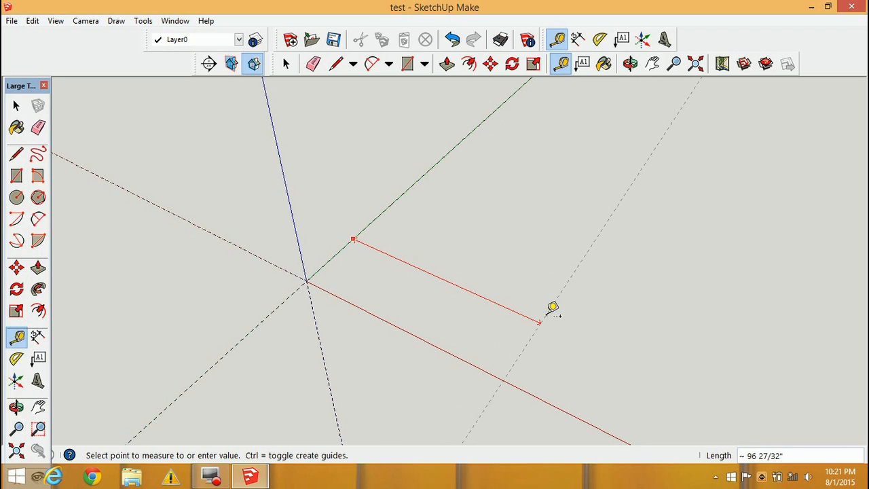
{"action": "type", "text": "48"}
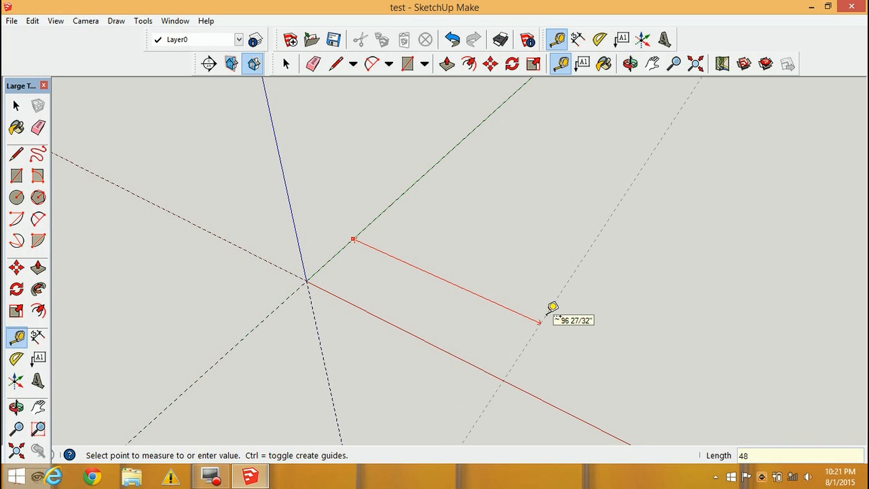
{"action": "key", "text": "Return"}
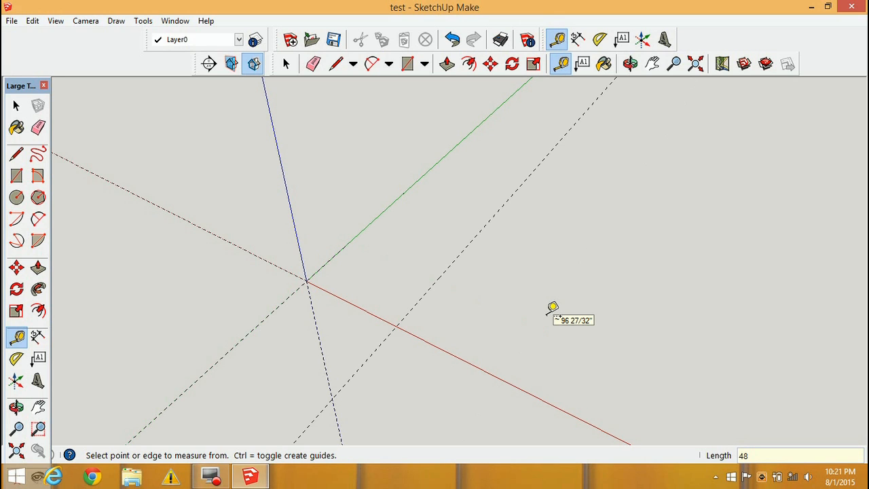
{"action": "scroll", "coordinate": [418, 262], "scroll_direction": "up", "scroll_amount": 1}
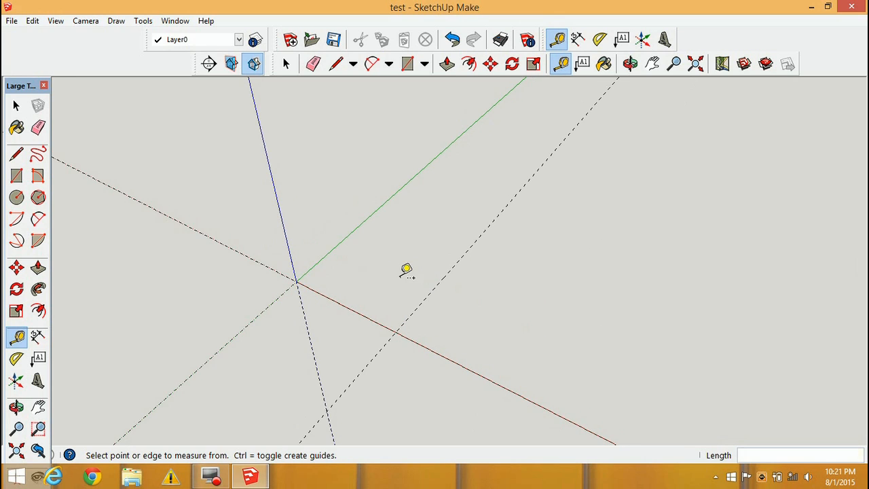
Dimension the distance along the red axis from the origin to the parallel guide line.
{"action": "left_click", "coordinate": [578, 39]}
{"action": "left_click", "coordinate": [297, 281]}
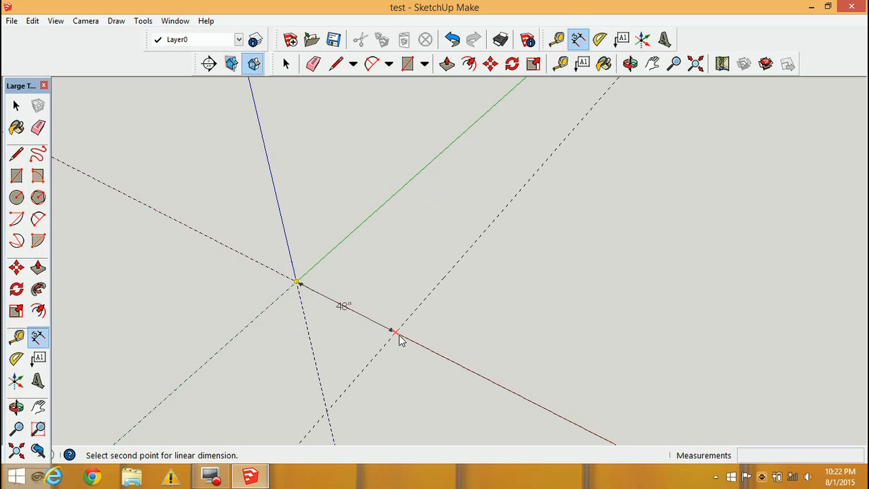
{"action": "left_click", "coordinate": [393, 333]}
{"action": "left_click", "coordinate": [363, 355]}
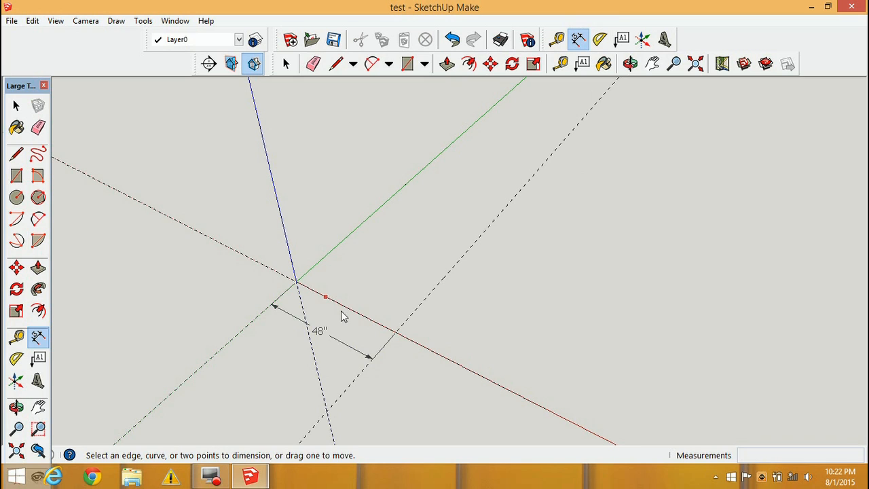
Place a guide line parallel to the red axis, offset 24" along the positive green direction, with the Tape Measure tool.
{"action": "left_click", "coordinate": [557, 39]}
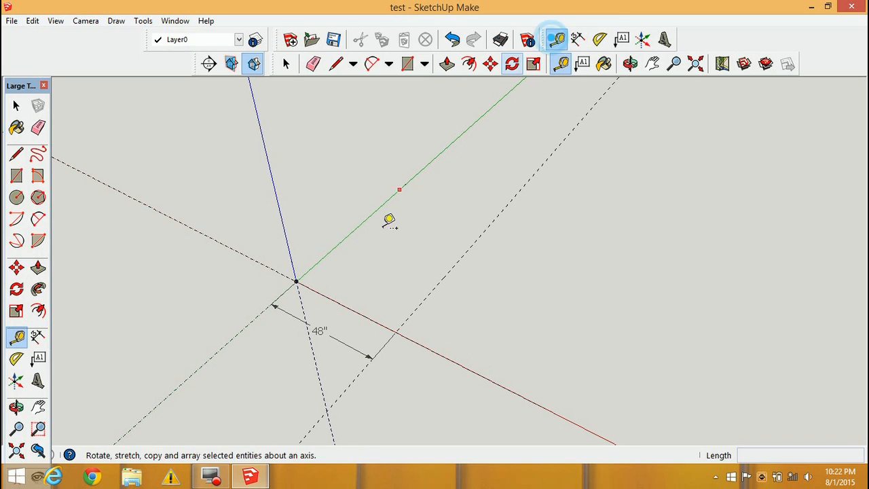
{"action": "left_click", "coordinate": [439, 354]}
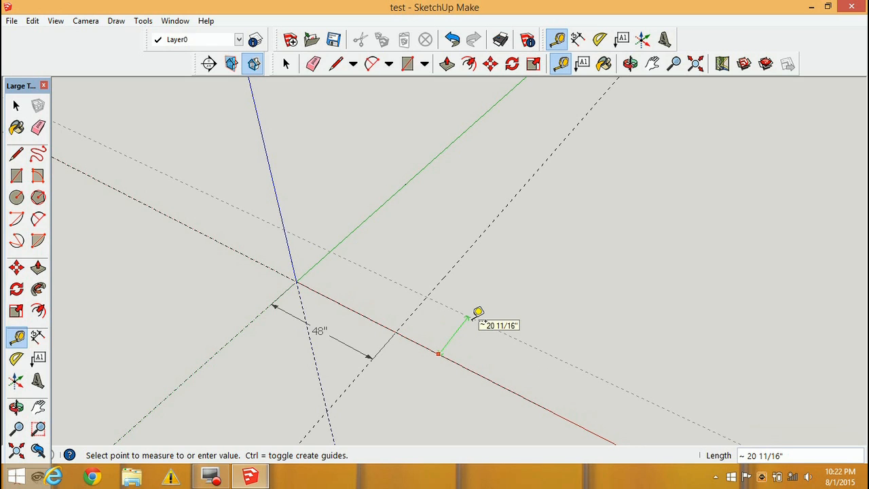
{"action": "type", "text": "24"}
{"action": "key", "text": "Return"}
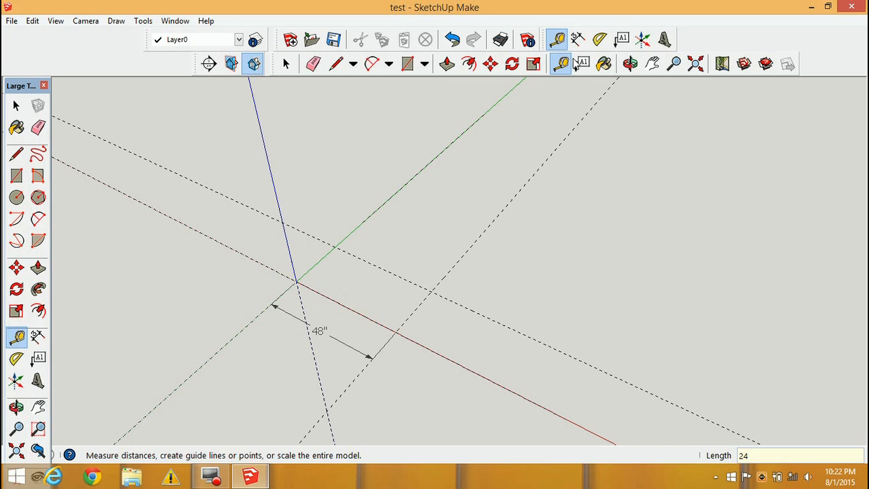
{"action": "left_click", "coordinate": [581, 39]}
{"action": "left_click", "coordinate": [397, 332]}
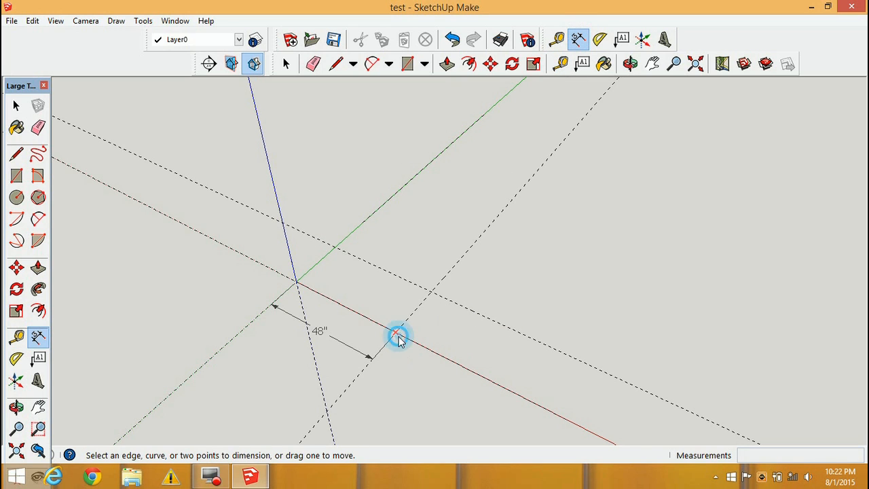
{"action": "left_click", "coordinate": [430, 294]}
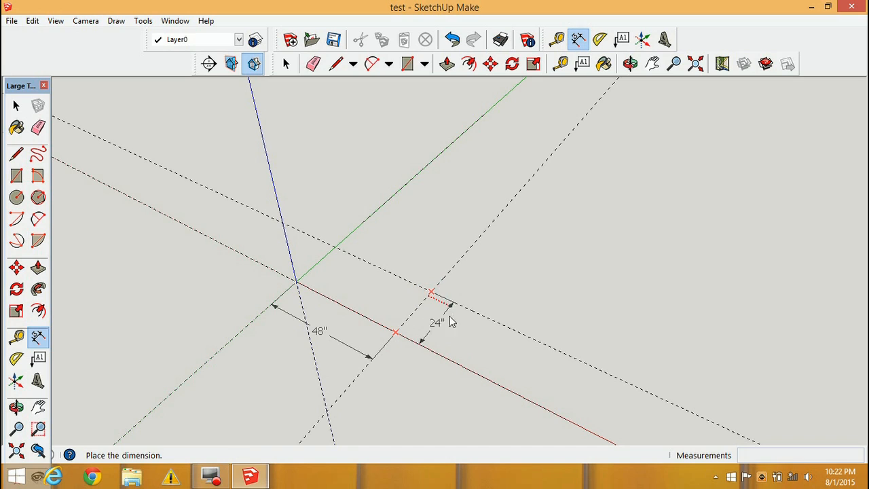
{"action": "left_click", "coordinate": [442, 322]}
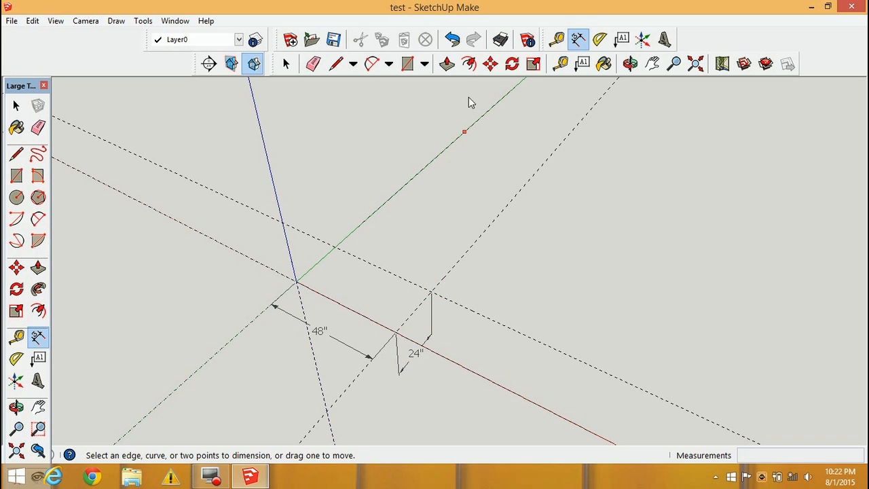
{"action": "left_click", "coordinate": [456, 40]}
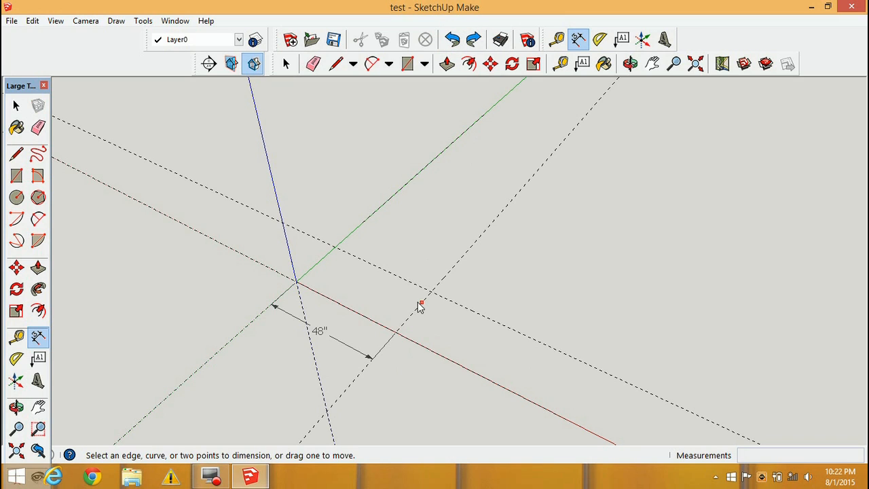
Dimension the distance between the red axis and its parallel guide, placing the dimension flat on the ground plane.
{"action": "left_click", "coordinate": [396, 332]}
{"action": "left_click", "coordinate": [432, 293]}
{"action": "left_click", "coordinate": [451, 300]}
Place a guide line parallel to the blue axis through the point 24" along the green axis with the Tape Measure tool.
{"action": "left_click", "coordinate": [556, 39]}
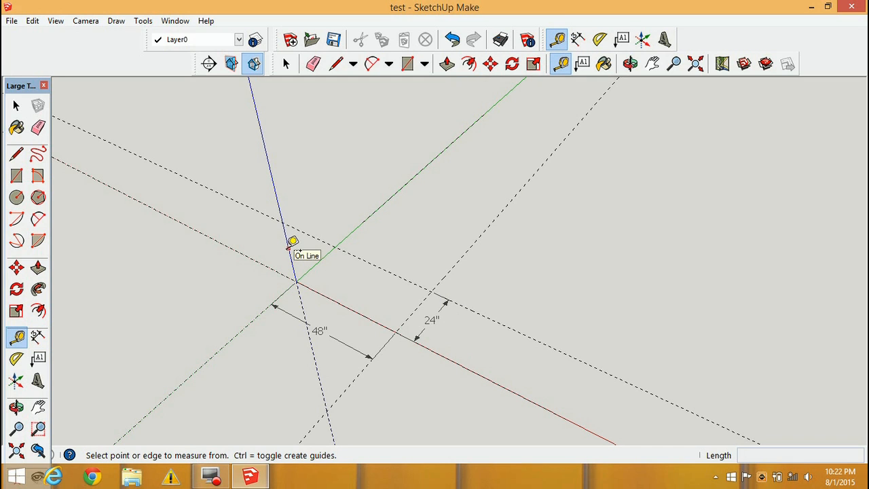
{"action": "left_click", "coordinate": [288, 248]}
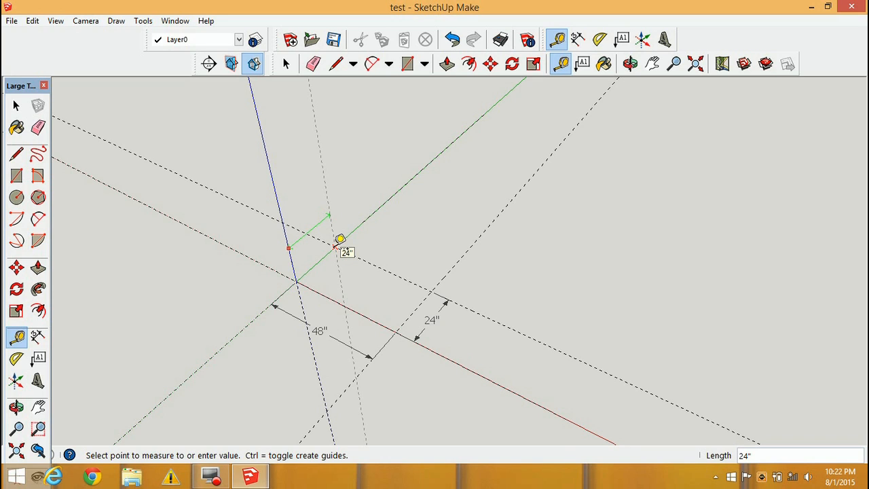
{"action": "left_click", "coordinate": [336, 245]}
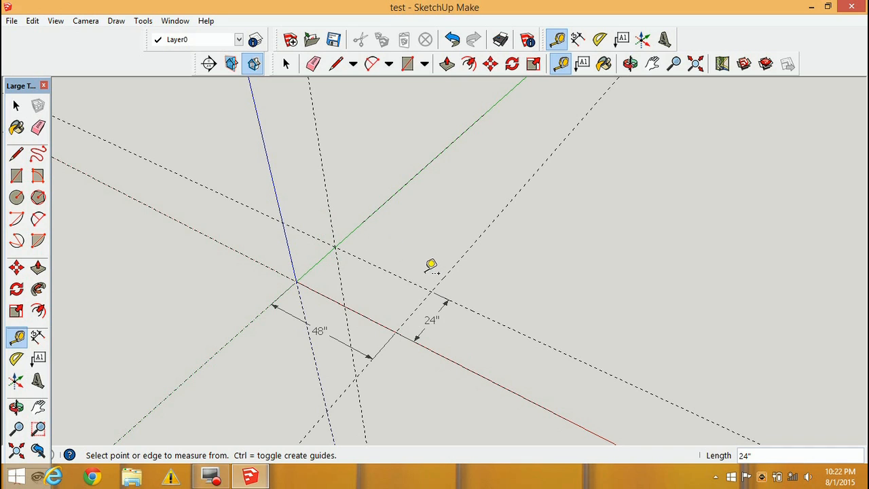
Place a guide line parallel to the green axis, offset 36" upward along the blue direction, with the Tape Measure tool.
{"action": "left_click", "coordinate": [312, 266]}
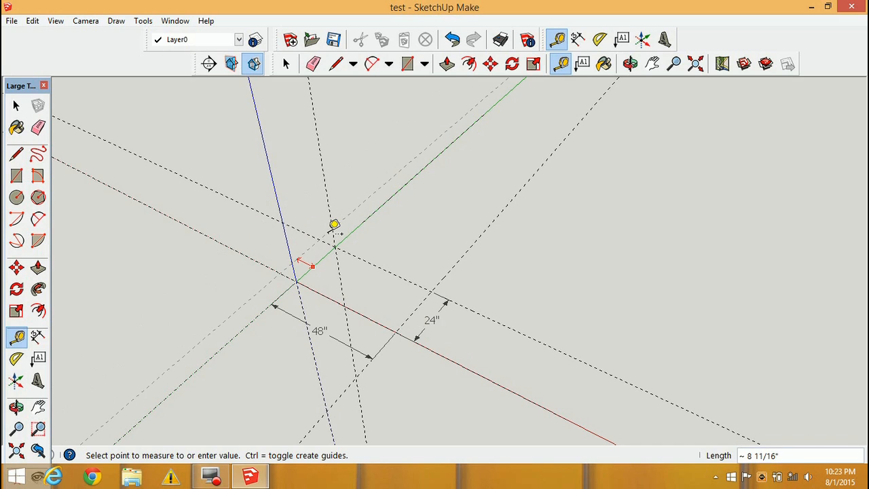
{"action": "key", "text": "o"}
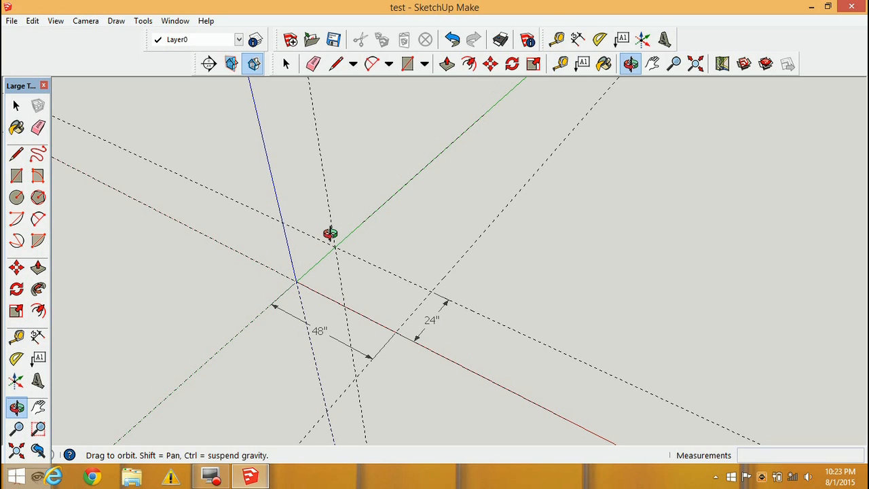
{"action": "middle_click_drag", "start_coordinate": [330, 233], "coordinate": [331, 233]}
{"action": "left_click_drag", "start_coordinate": [331, 234], "coordinate": [326, 186]}
{"action": "key", "text": "t"}
{"action": "middle_click_drag", "start_coordinate": [326, 184], "coordinate": [323, 96]}
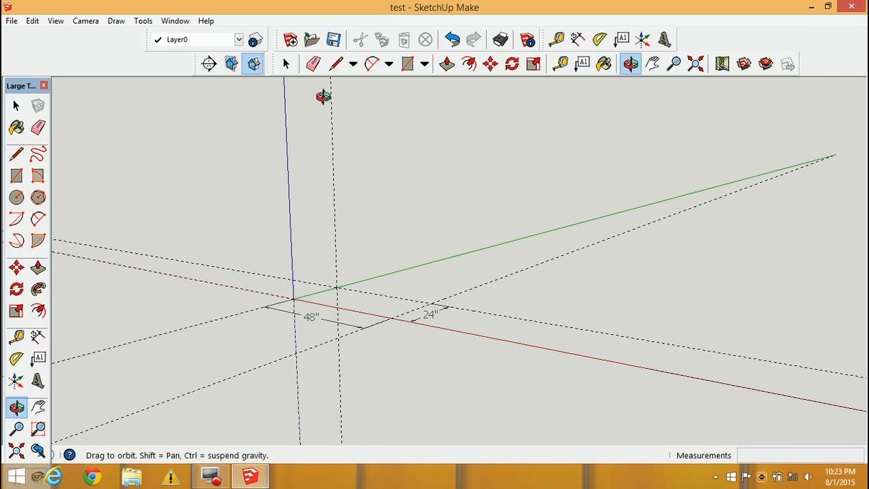
{"action": "key", "text": "Escape"}
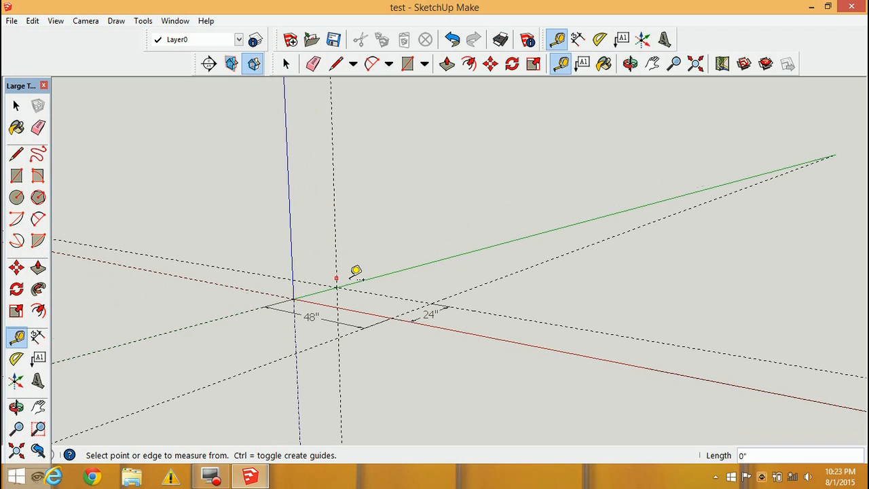
{"action": "left_click", "coordinate": [294, 299]}
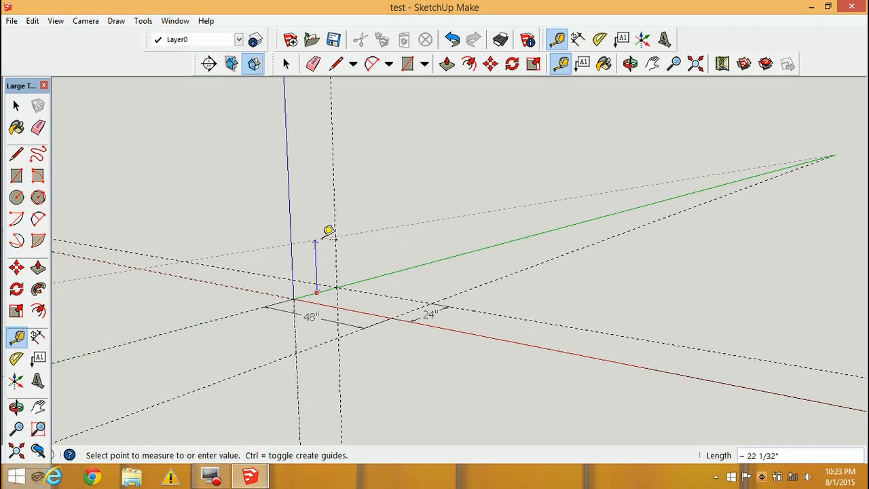
{"action": "type", "text": "3"}
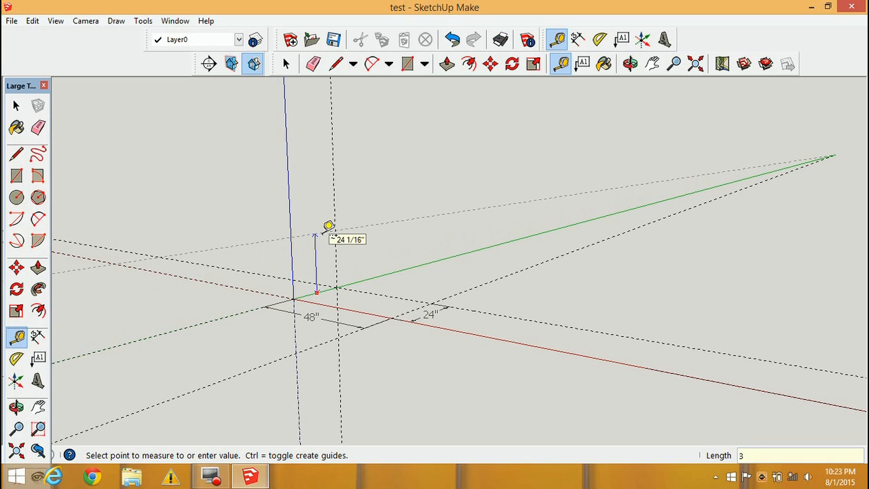
{"action": "type", "text": "6"}
{"action": "key", "text": "Return"}
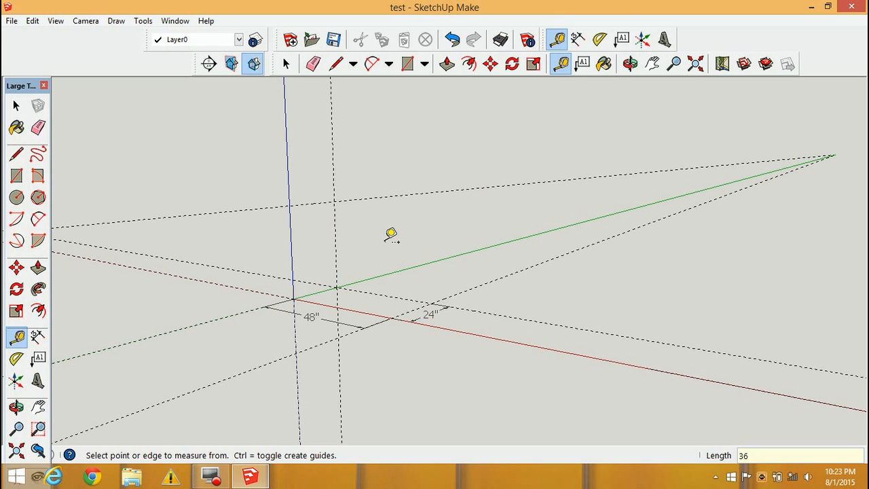
Dimension the height from the green axis to the raised guide line along the vertical guide.
{"action": "left_click", "coordinate": [577, 42]}
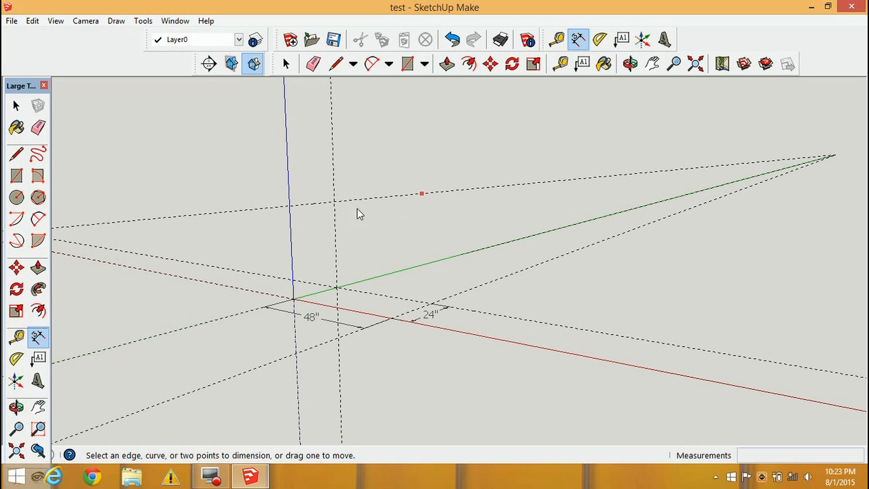
{"action": "left_click", "coordinate": [334, 202]}
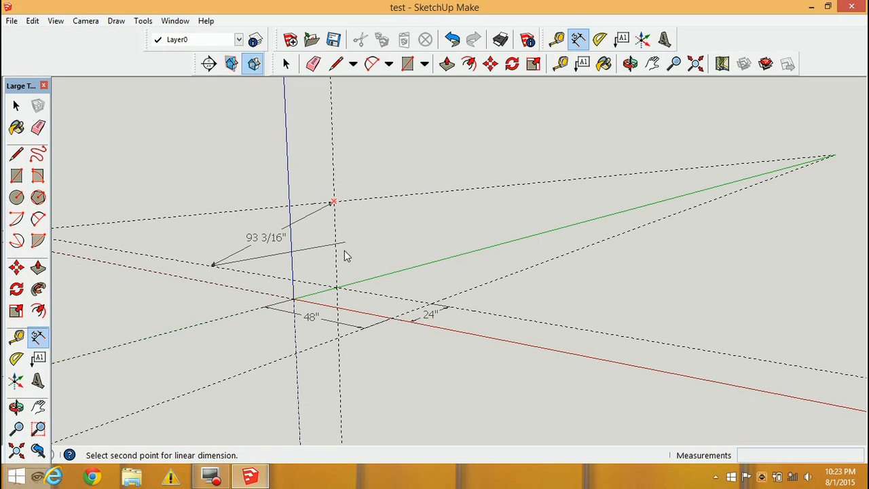
{"action": "left_click", "coordinate": [335, 287]}
{"action": "left_click", "coordinate": [353, 277]}
Place a guide line parallel to the raised guide, offset 48" along the positive red direction, with the Tape Measure tool.
{"action": "middle_click_drag", "start_coordinate": [347, 285], "coordinate": [417, 326]}
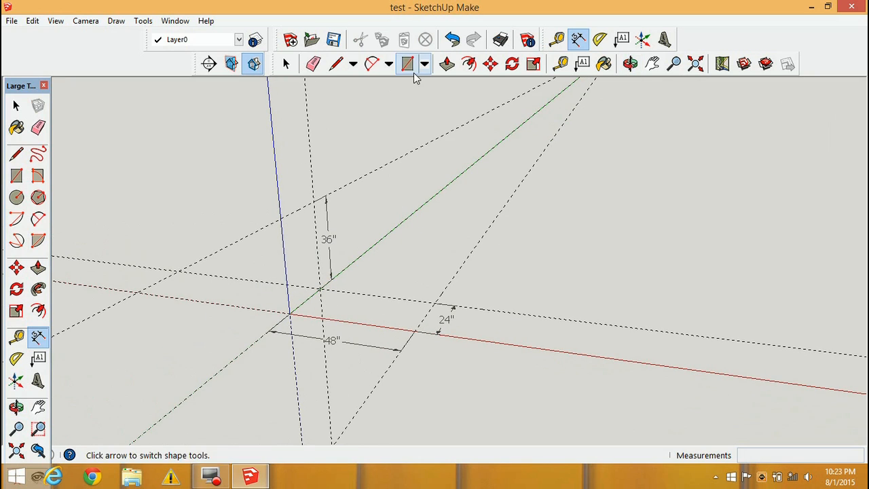
{"action": "left_click", "coordinate": [561, 63]}
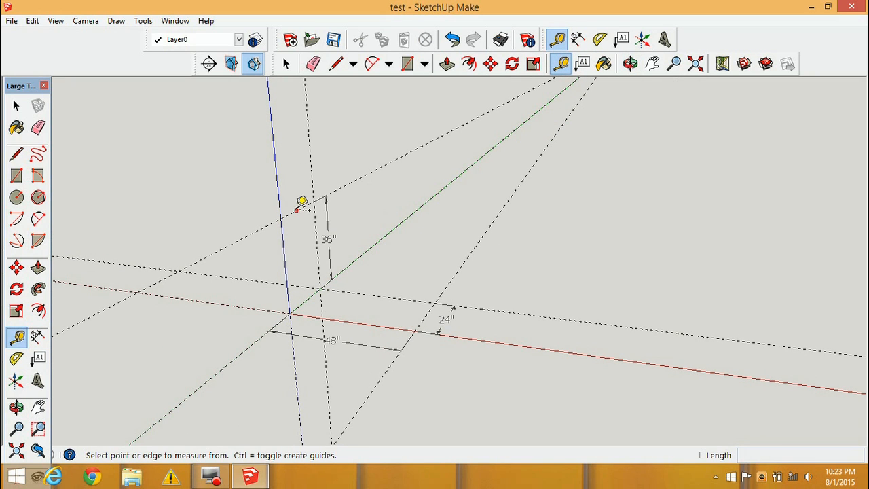
{"action": "left_click", "coordinate": [297, 210]}
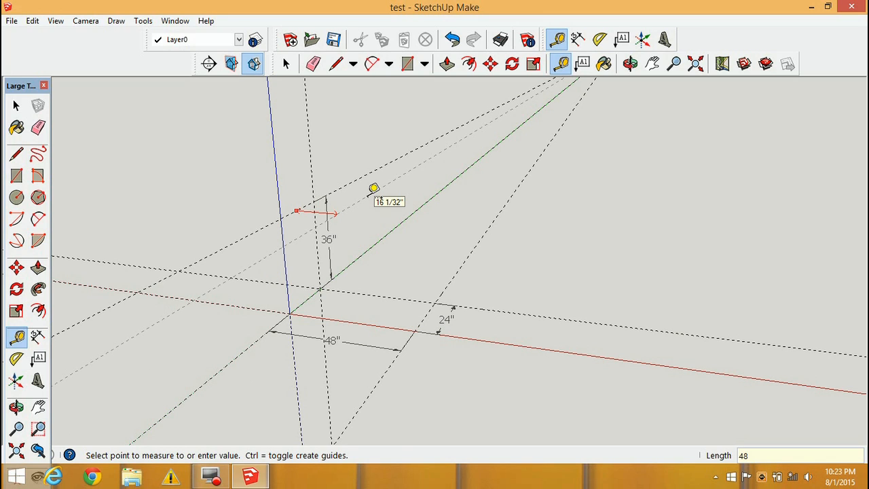
{"action": "type", "text": "48"}
{"action": "key", "text": "Return"}
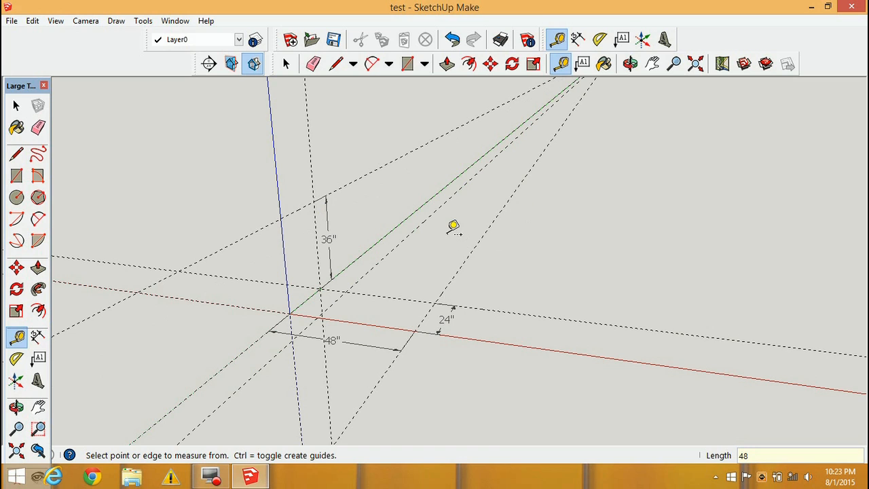
Draw a 120" by 120" rectangle on the ground plane starting at the origin.
{"action": "middle_click_drag", "start_coordinate": [423, 258], "coordinate": [260, 287]}
{"action": "middle_click_drag", "start_coordinate": [348, 281], "coordinate": [425, 284]}
{"action": "middle_click_drag", "start_coordinate": [370, 274], "coordinate": [394, 305]}
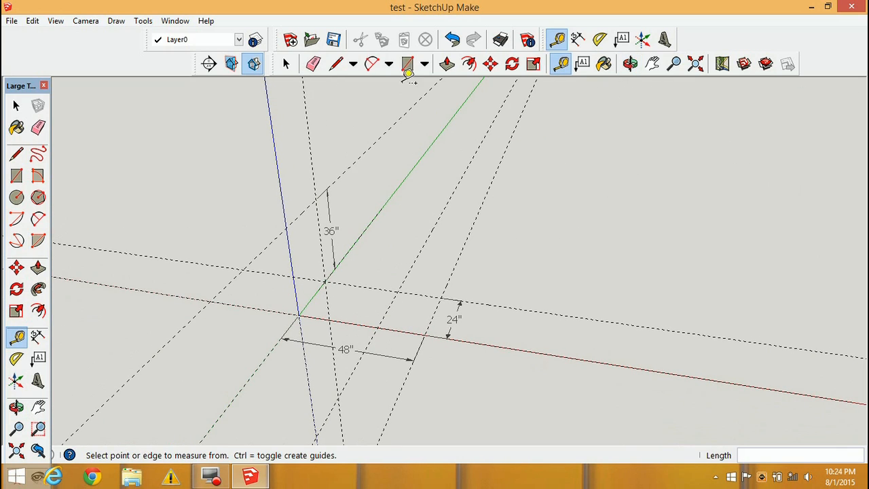
{"action": "left_click", "coordinate": [408, 63]}
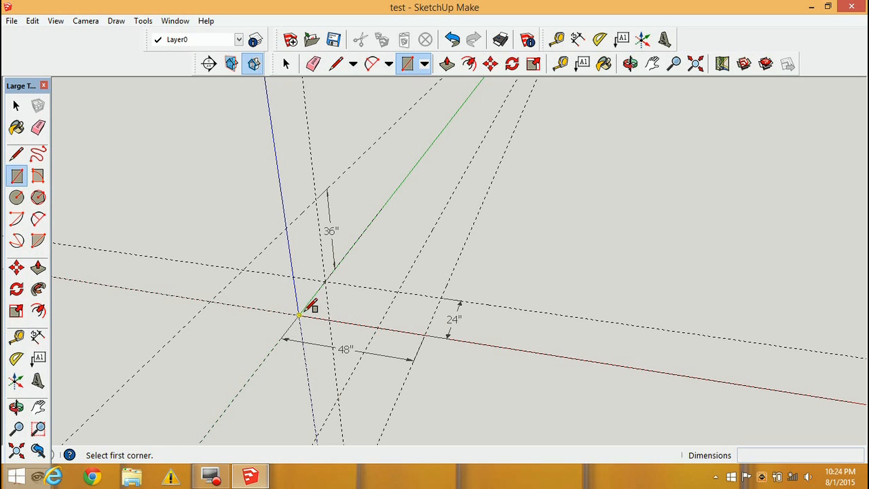
{"action": "left_click", "coordinate": [299, 314]}
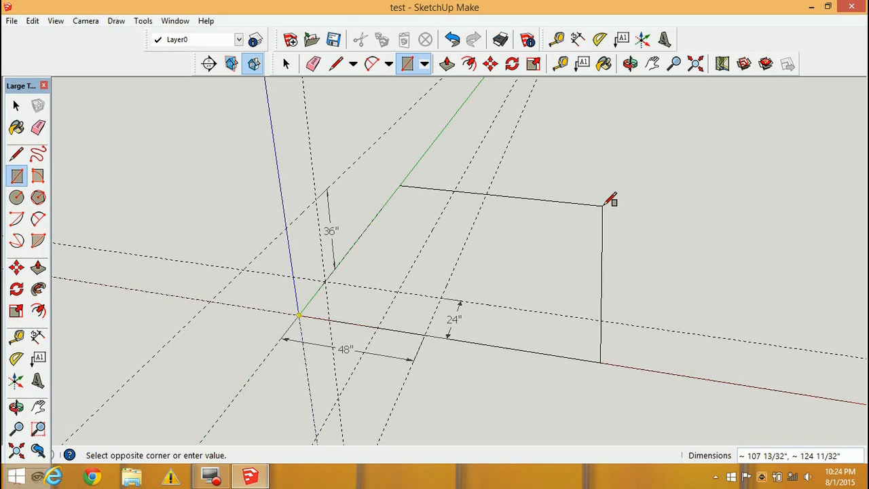
{"action": "type", "text": "120, 120"}
{"action": "key", "text": "Return"}
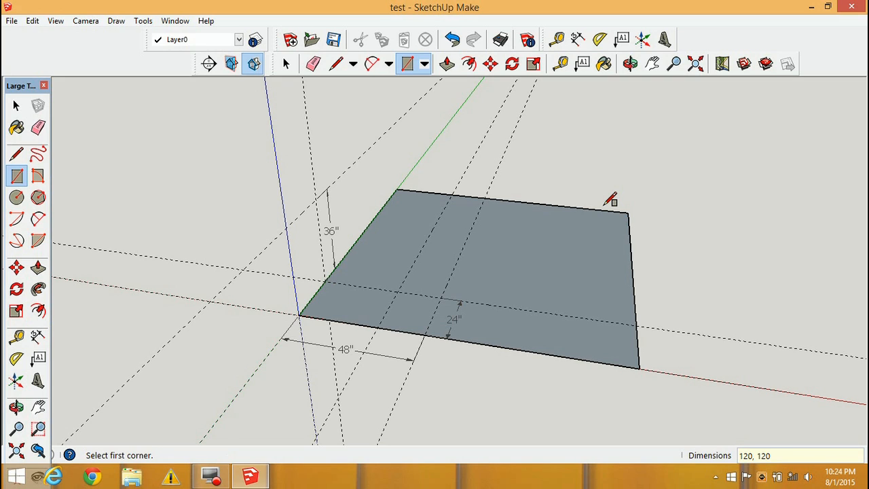
Push/Pull the square face 4" downward to form a slab below the ground plane.
{"action": "left_click", "coordinate": [447, 63]}
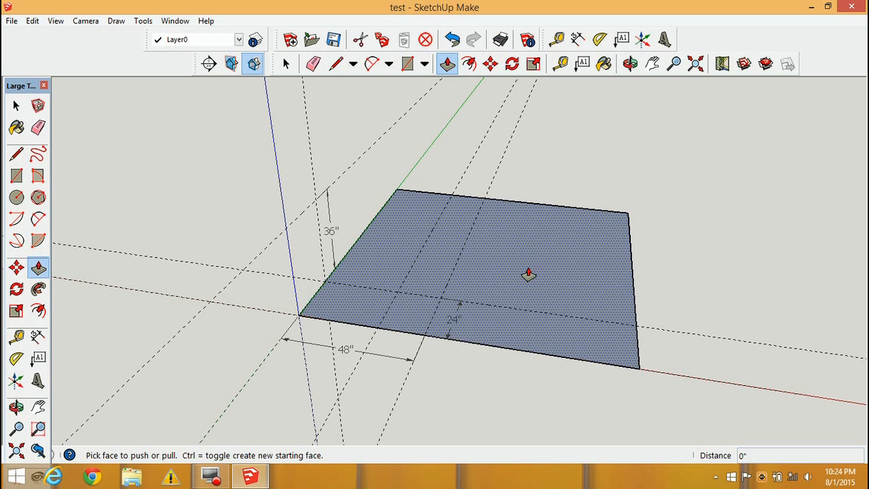
{"action": "left_click_drag", "start_coordinate": [528, 275], "coordinate": [527, 297]}
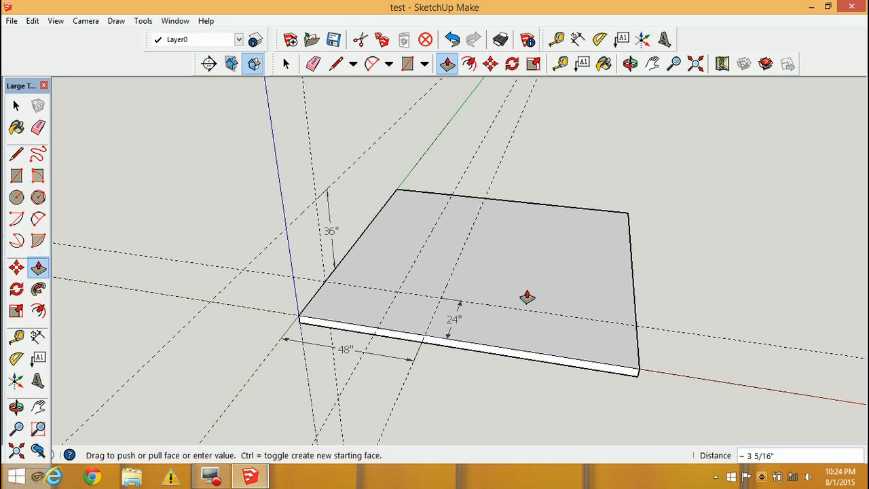
{"action": "type", "text": "4"}
{"action": "key", "text": "Return"}
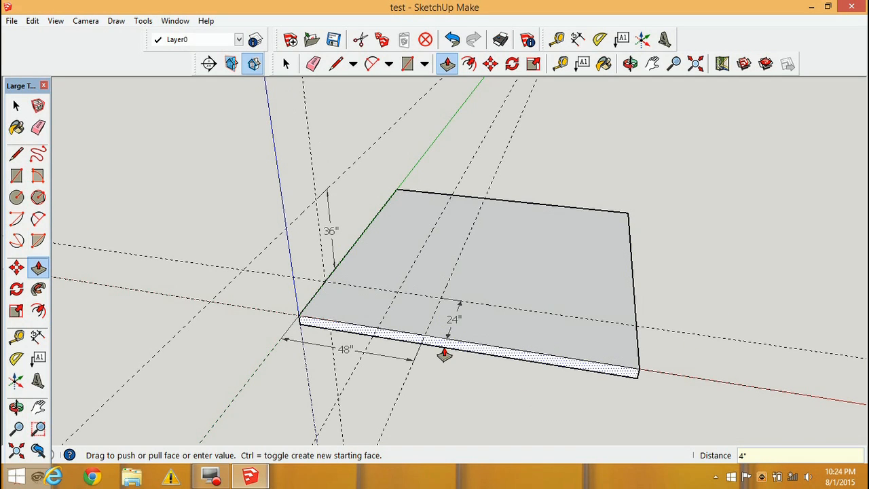
Push/Pull the slab's side face along the red axis outward 120".
{"action": "left_click_drag", "start_coordinate": [445, 353], "coordinate": [427, 399]}
{"action": "type", "text": "120"}
{"action": "key", "text": "Return"}
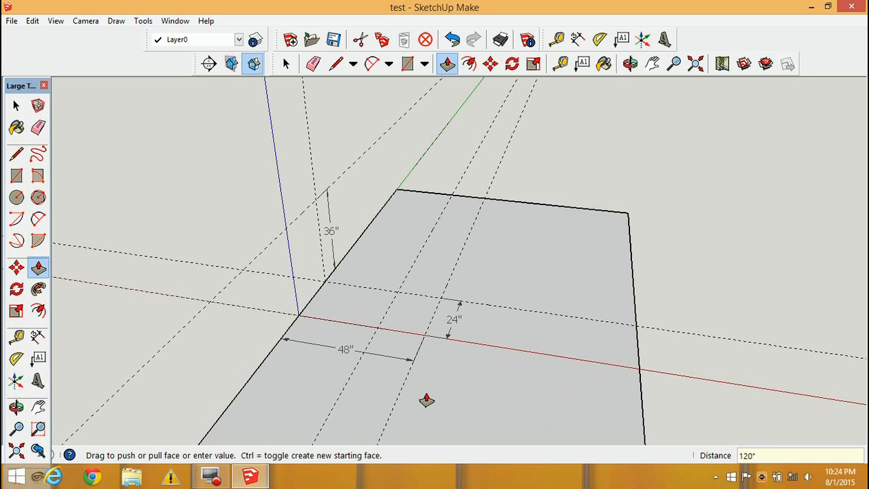
Push/Pull the slab's side face lying on the green axis outward 120" in the negative red direction.
{"action": "middle_click_drag", "start_coordinate": [305, 287], "coordinate": [516, 142]}
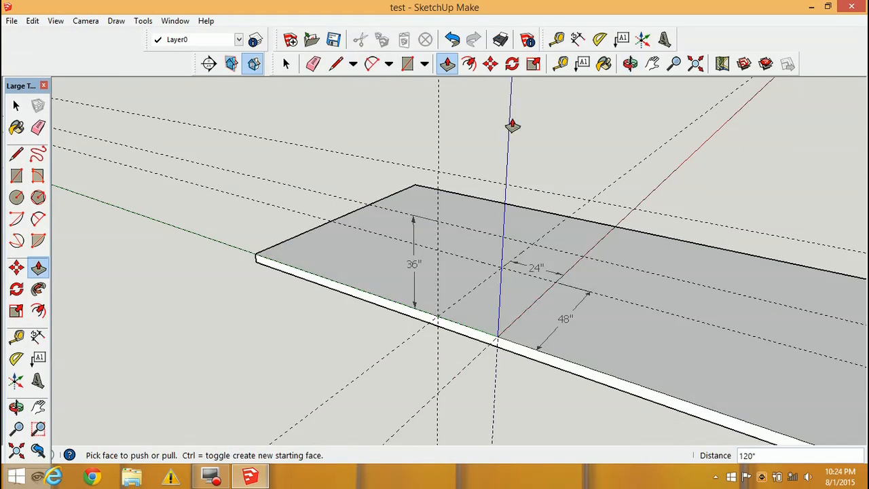
{"action": "left_click", "coordinate": [447, 63]}
{"action": "left_click_drag", "start_coordinate": [485, 345], "coordinate": [443, 386]}
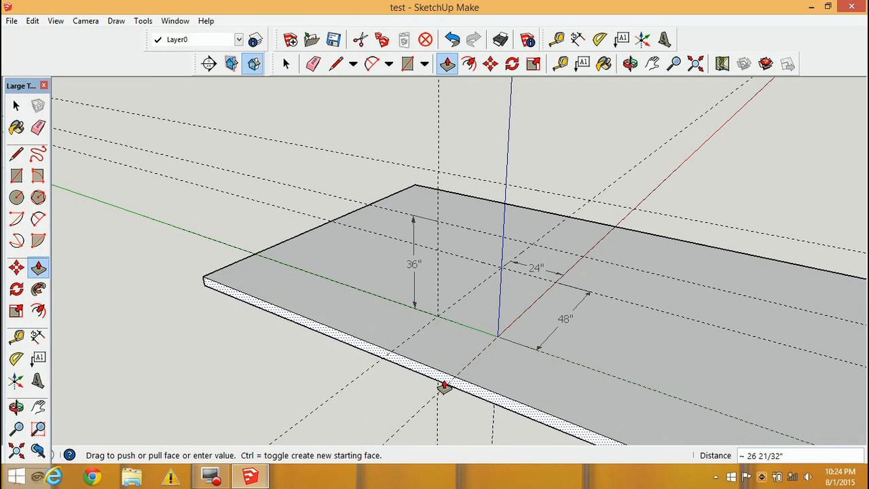
{"action": "key", "text": "Escape"}
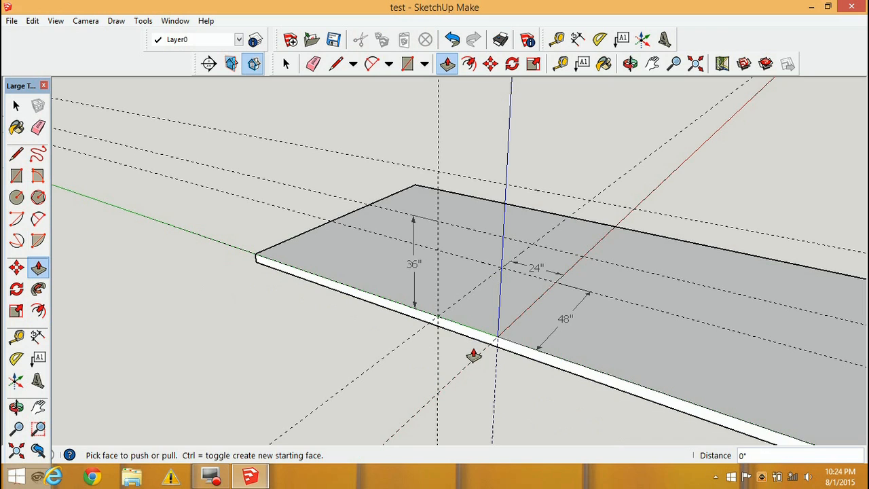
{"action": "left_click_drag", "start_coordinate": [475, 343], "coordinate": [415, 390]}
{"action": "type", "text": "12"}
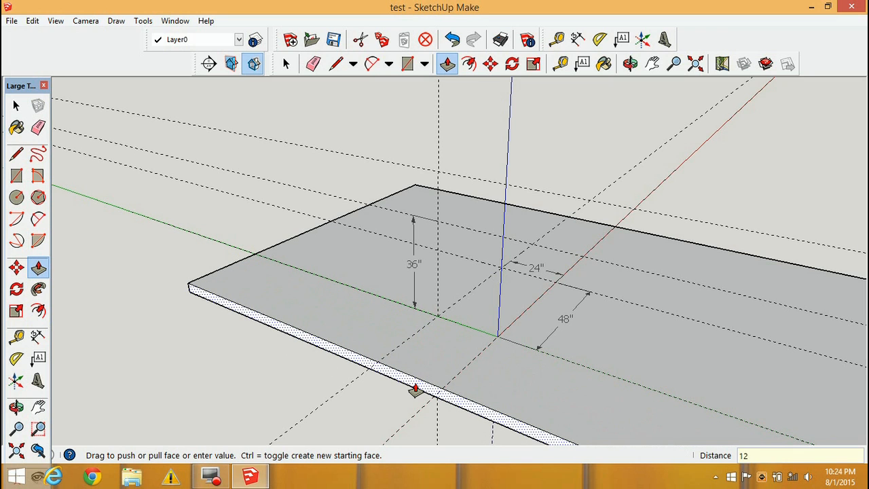
{"action": "type", "text": "0"}
{"action": "key", "text": "Return"}
Examine the extended slab around the origin from several angles and distances.
{"action": "scroll", "coordinate": [619, 339], "scroll_direction": "down", "scroll_amount": 5}
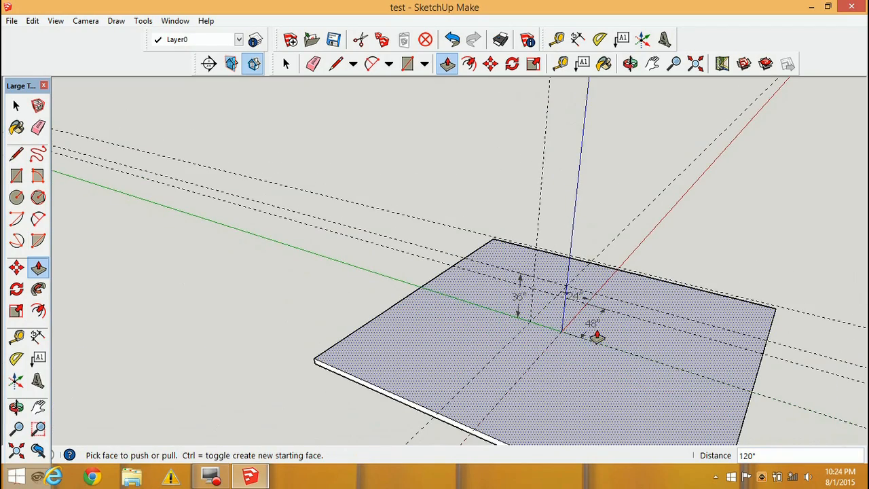
{"action": "scroll", "coordinate": [621, 331], "scroll_direction": "down", "scroll_amount": 1}
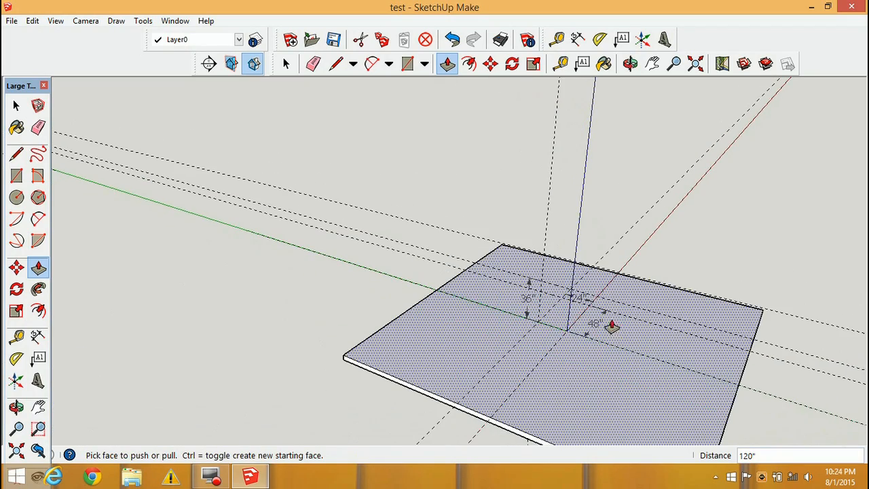
{"action": "middle_click_drag", "start_coordinate": [620, 330], "coordinate": [472, 229], "text": "shift"}
{"action": "scroll", "coordinate": [481, 239], "scroll_direction": "down", "scroll_amount": 2}
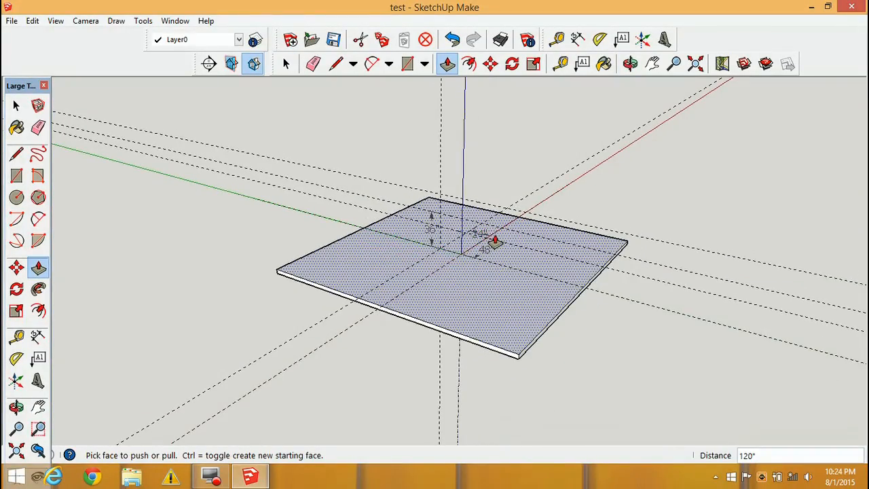
{"action": "scroll", "coordinate": [451, 247], "scroll_direction": "up", "scroll_amount": 2}
{"action": "scroll", "coordinate": [461, 249], "scroll_direction": "down", "scroll_amount": 3}
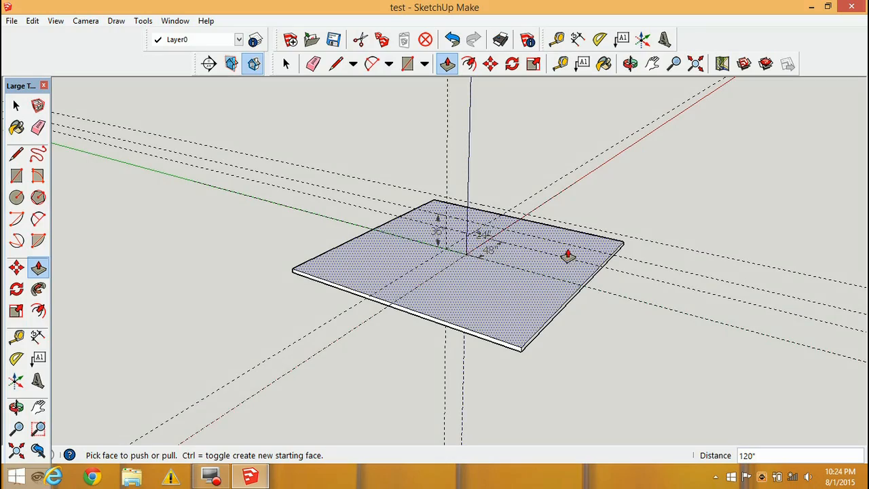
{"action": "scroll", "coordinate": [495, 250], "scroll_direction": "down", "scroll_amount": 1}
{"action": "scroll", "coordinate": [496, 251], "scroll_direction": "up", "scroll_amount": 4}
{"action": "middle_click_drag", "start_coordinate": [494, 251], "coordinate": [353, 276]}
{"action": "mouse_move", "coordinate": [498, 260]}
{"action": "middle_mouse_down"}
{"action": "mouse_move", "coordinate": [460, 258]}
{"action": "mouse_move", "coordinate": [369, 184]}
{"action": "mouse_move", "coordinate": [310, 254]}
{"action": "mouse_move", "coordinate": [389, 255]}
{"action": "mouse_move", "coordinate": [434, 286]}
{"action": "mouse_move", "coordinate": [396, 258]}
{"action": "mouse_move", "coordinate": [364, 259]}
{"action": "middle_mouse_up"}
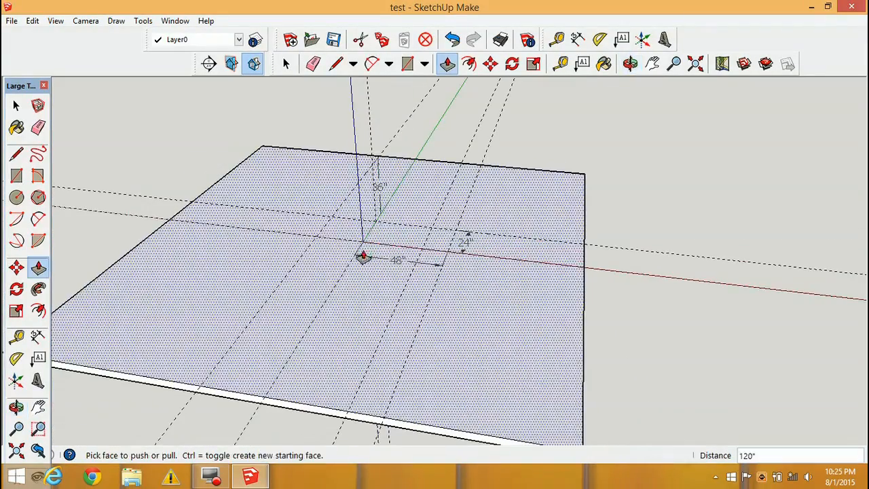
Select the slab's entire connected geometry, and clear the selection.
{"action": "left_click", "coordinate": [286, 63]}
{"action": "double_click", "coordinate": [488, 349]}
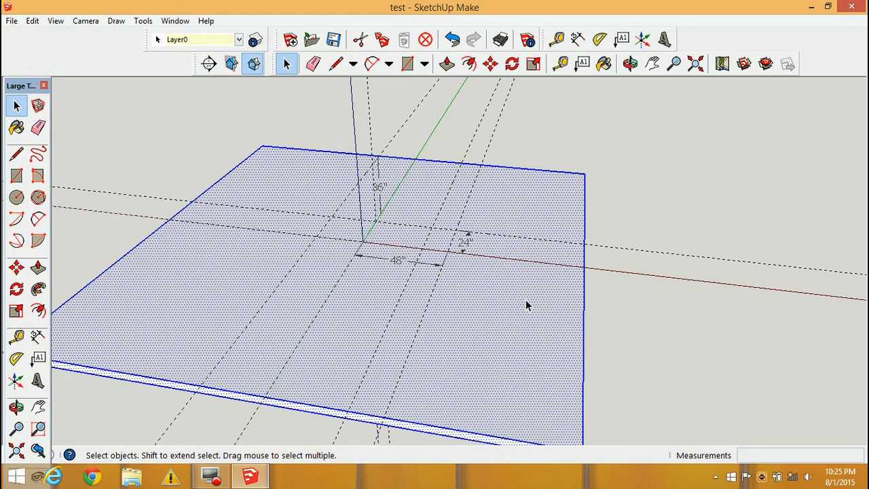
{"action": "left_click", "coordinate": [618, 192]}
{"action": "middle_click_drag", "start_coordinate": [462, 352], "coordinate": [441, 301]}
Select the slab's top face on its own, and one of its upper edges.
{"action": "left_click", "coordinate": [441, 301]}
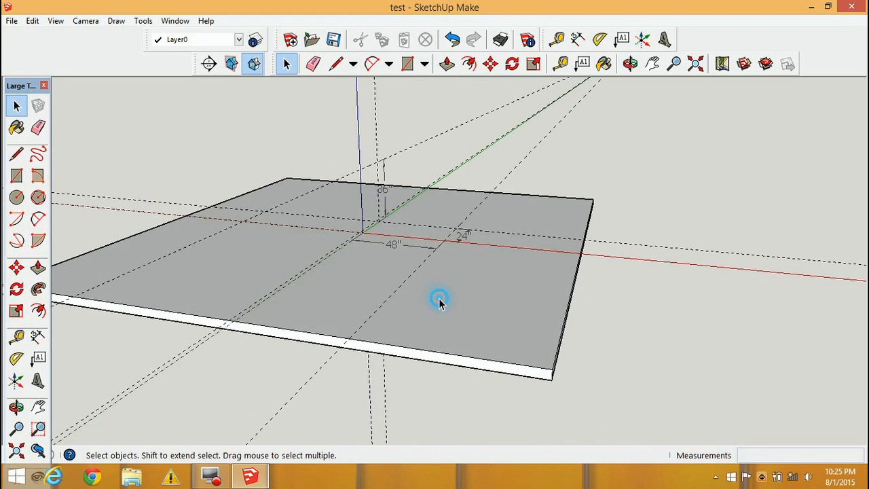
{"action": "middle_click_drag", "start_coordinate": [523, 341], "coordinate": [319, 299]}
{"action": "left_click", "coordinate": [311, 279]}
{"action": "middle_click_drag", "start_coordinate": [233, 284], "coordinate": [362, 305]}
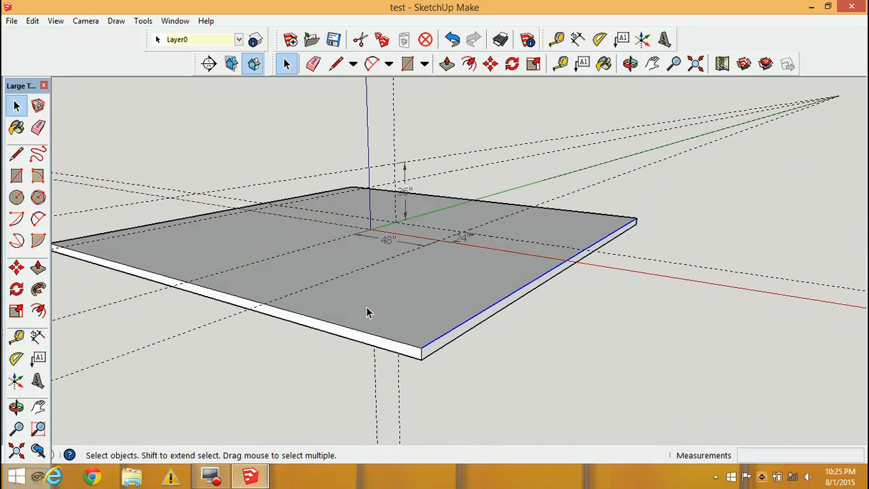
Select the slab's top face together with its bounding edges, and clear the selection.
{"action": "double_click", "coordinate": [421, 290]}
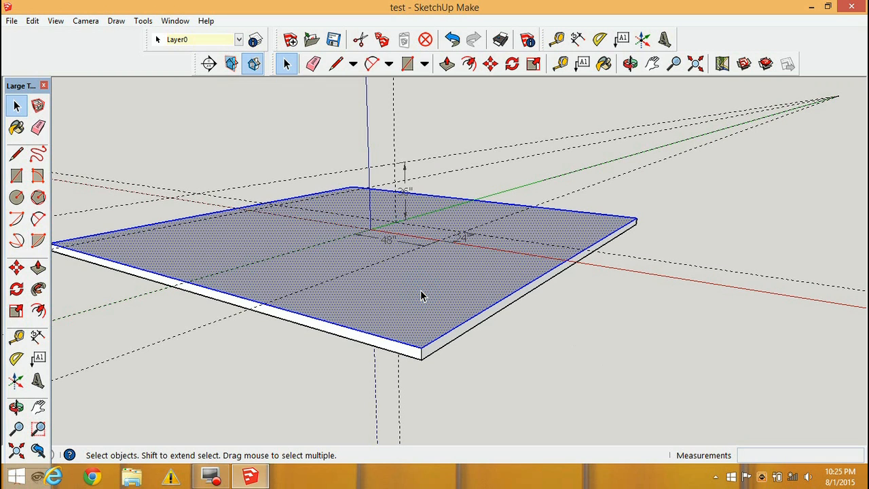
{"action": "left_click", "coordinate": [681, 338]}
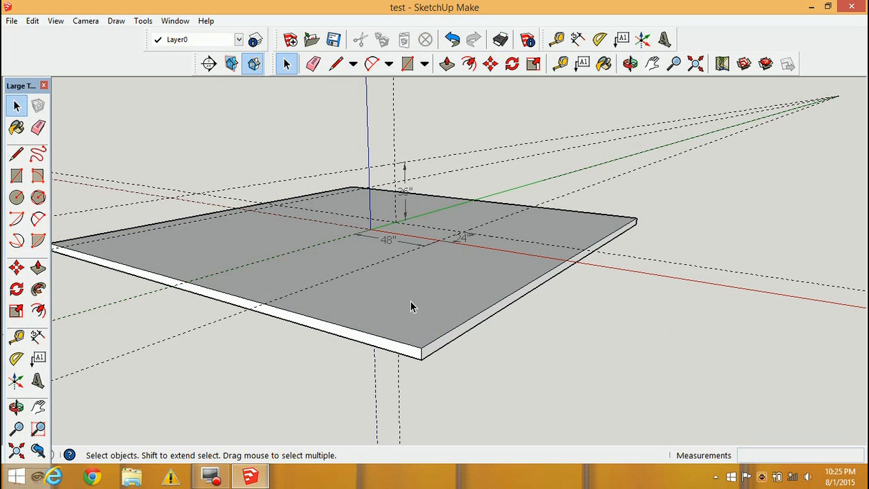
{"action": "double_click", "coordinate": [411, 301]}
{"action": "left_click", "coordinate": [675, 360]}
Select all of the slab's connected faces and edges and make them a group.
{"action": "triple_click", "coordinate": [374, 313]}
{"action": "middle_click_drag", "start_coordinate": [446, 273], "coordinate": [504, 318]}
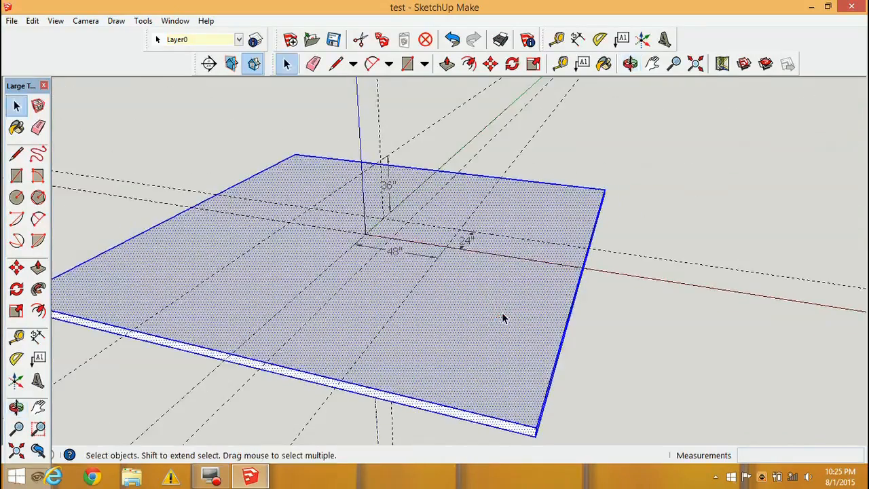
{"action": "right_click", "coordinate": [503, 317]}
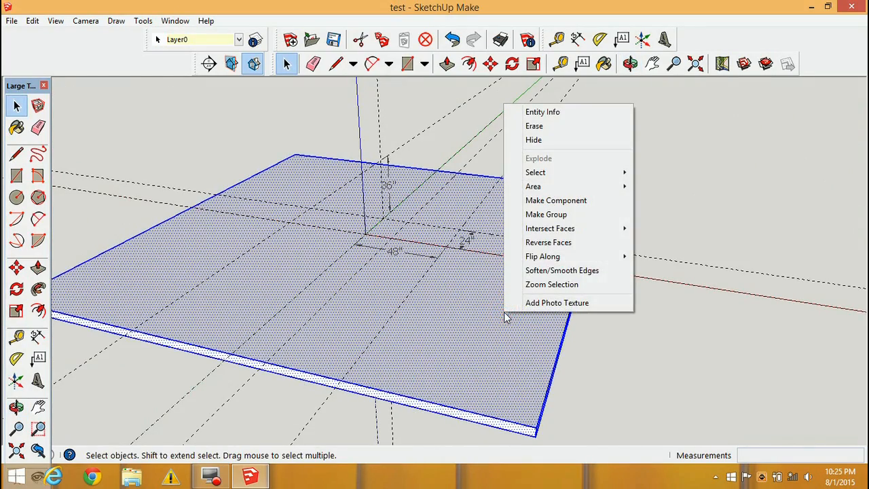
{"action": "left_click", "coordinate": [538, 216]}
Select the slab group and move it as a single object about 15 1/4".
{"action": "left_click", "coordinate": [626, 342]}
{"action": "middle_click_drag", "start_coordinate": [631, 333], "coordinate": [565, 313]}
{"action": "left_click", "coordinate": [474, 313]}
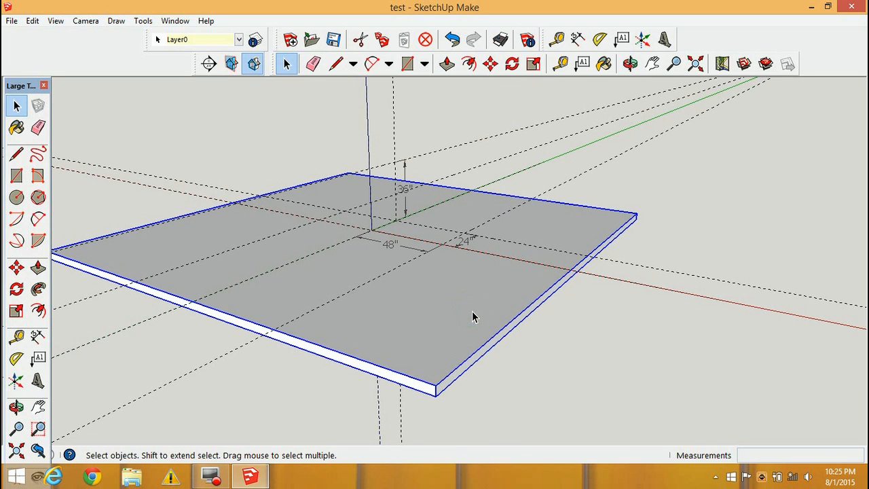
{"action": "left_click", "coordinate": [491, 64]}
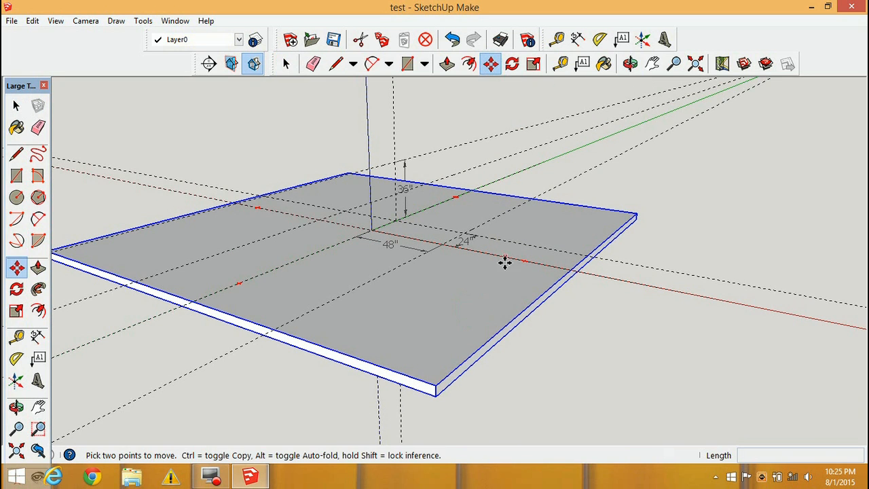
{"action": "left_click", "coordinate": [504, 314]}
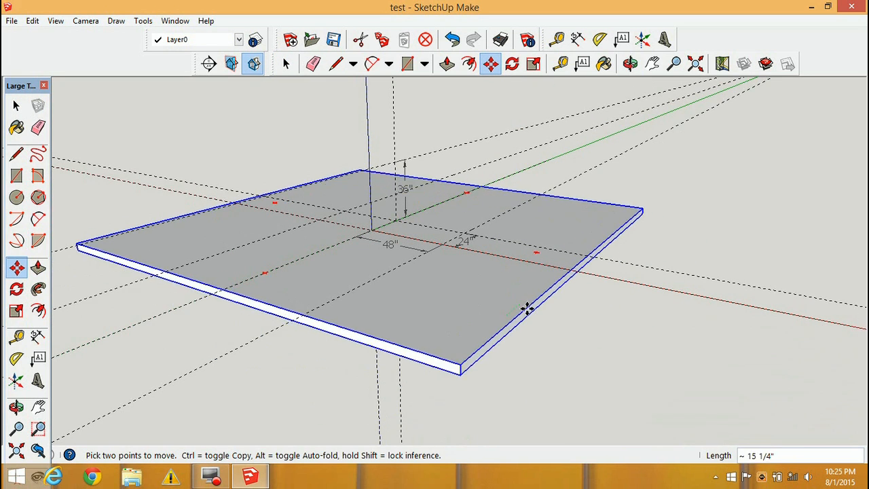
{"action": "left_click", "coordinate": [528, 310]}
Undo the slab group's move and the grouping, and clear the selection.
{"action": "left_click", "coordinate": [452, 39]}
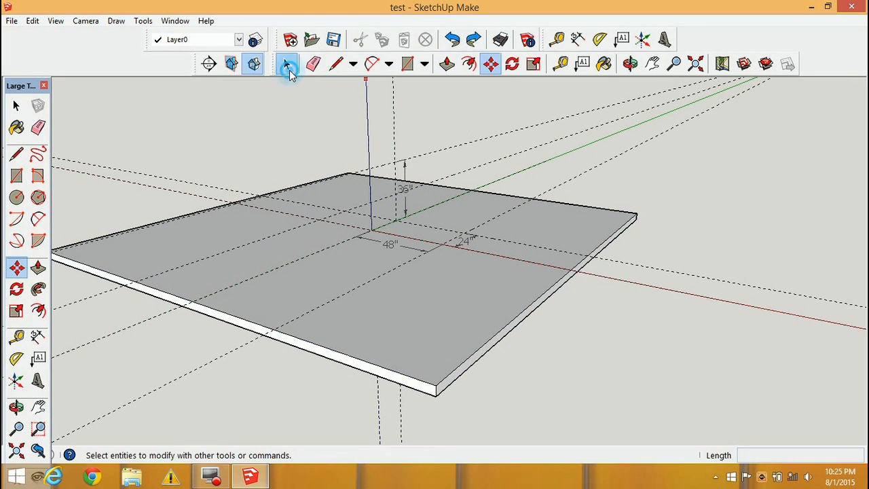
{"action": "left_click", "coordinate": [286, 64]}
{"action": "left_click", "coordinate": [450, 279]}
{"action": "left_click", "coordinate": [614, 337]}
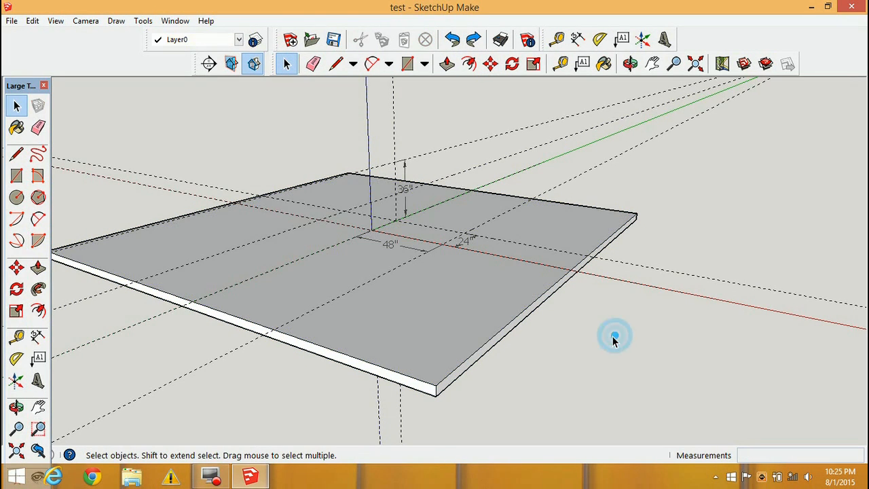
Try to move only the top face of the ungrouped slab.
{"action": "left_click", "coordinate": [490, 64]}
{"action": "left_click", "coordinate": [469, 296]}
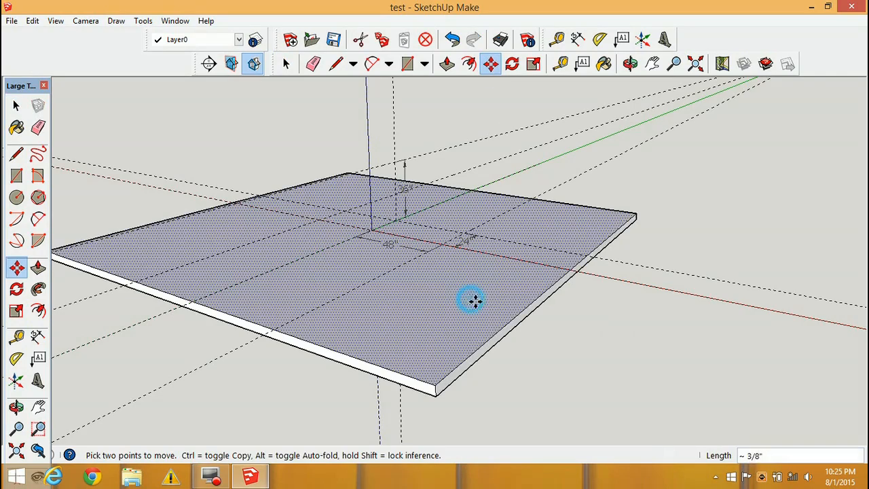
{"action": "middle_click_drag", "start_coordinate": [559, 297], "coordinate": [628, 264]}
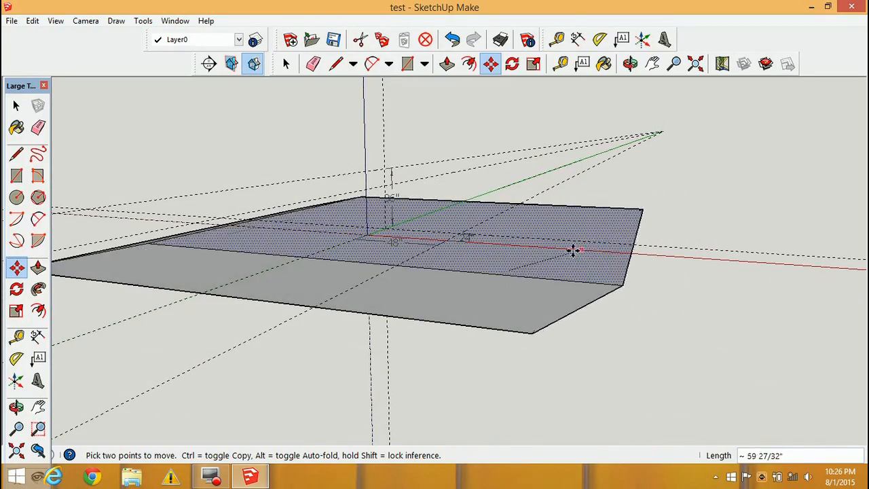
{"action": "left_click", "coordinate": [514, 265]}
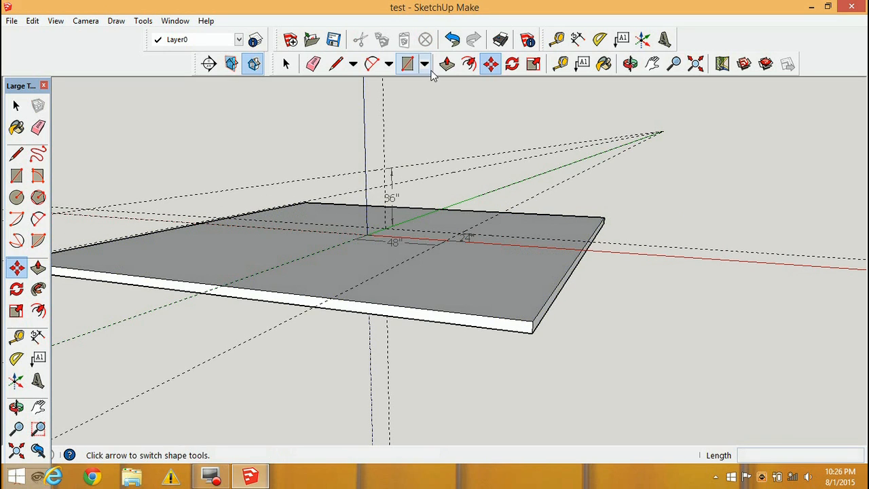
Select the entire slab with all its faces and edges and make it a group.
{"action": "left_click", "coordinate": [286, 64]}
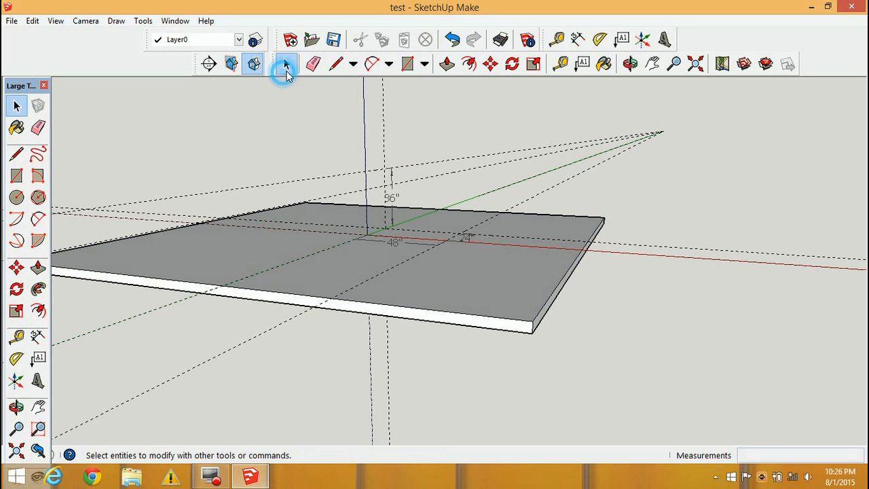
{"action": "triple_click", "coordinate": [498, 279]}
{"action": "right_click", "coordinate": [498, 278]}
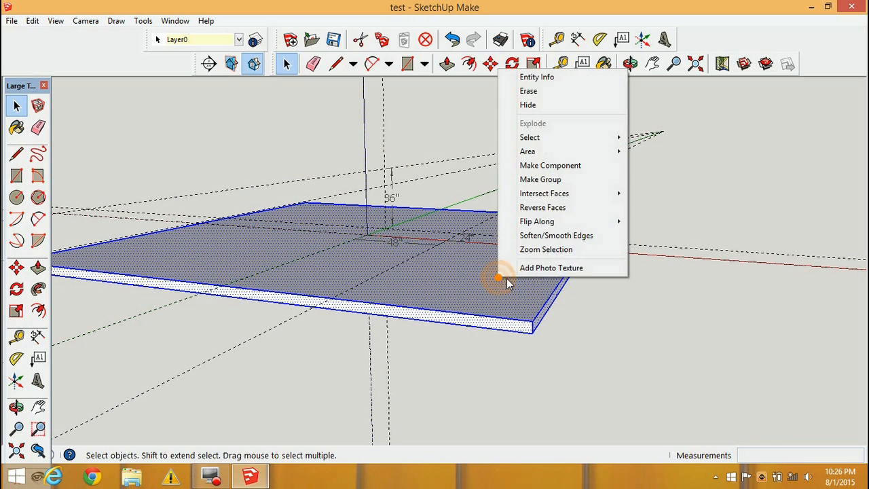
{"action": "left_click", "coordinate": [561, 179]}
Close the test model and answer the save prompt.
{"action": "scroll", "coordinate": [525, 271], "scroll_direction": "down", "scroll_amount": 4}
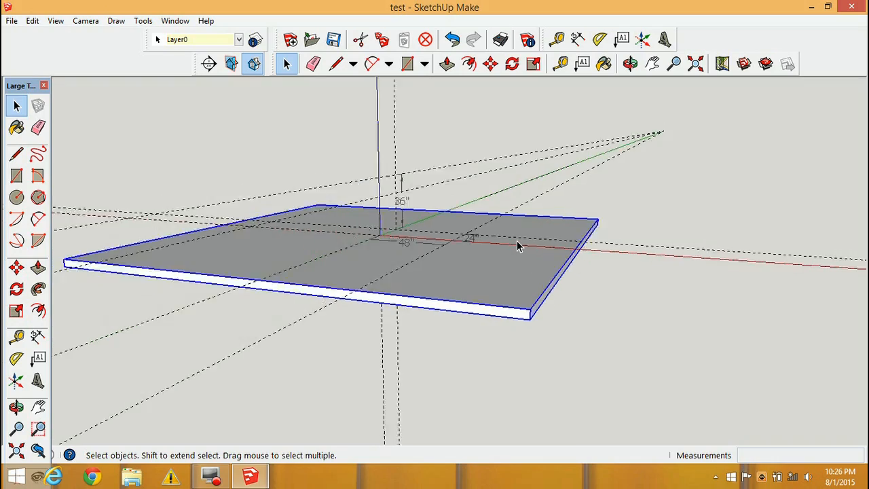
{"action": "middle_click_drag", "start_coordinate": [520, 241], "coordinate": [433, 238]}
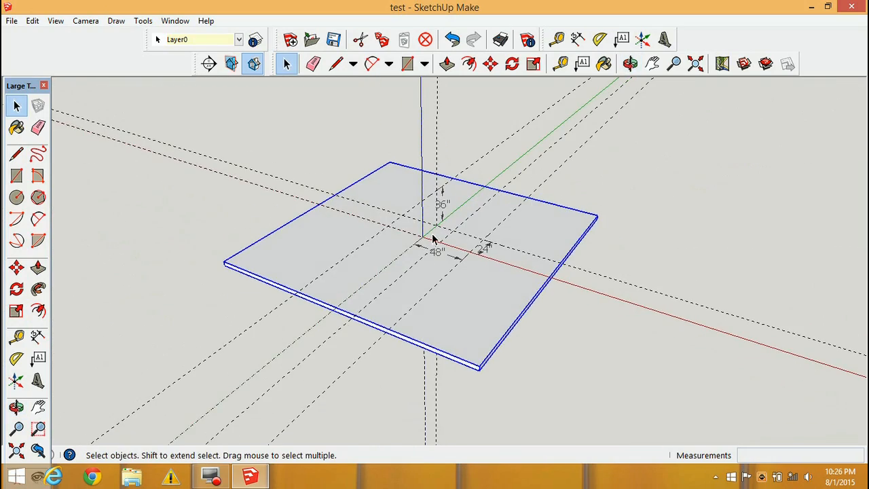
{"action": "scroll", "coordinate": [444, 239], "scroll_direction": "up", "scroll_amount": 5}
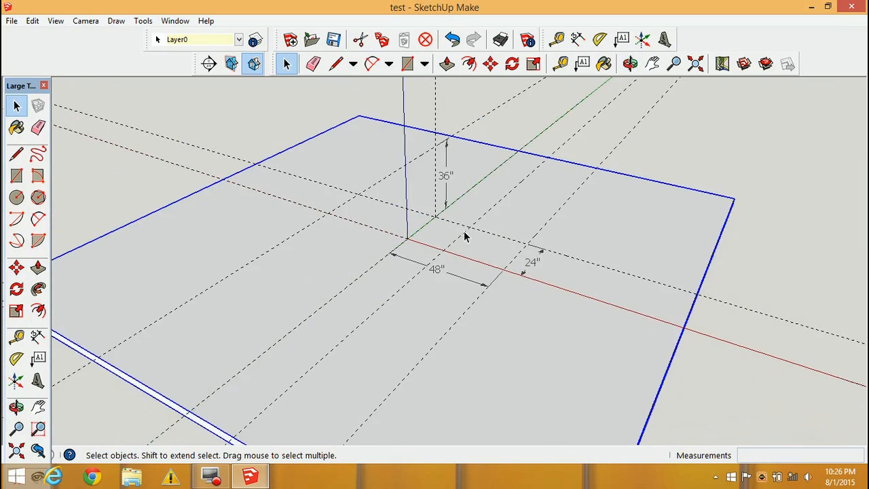
{"action": "middle_click_drag", "start_coordinate": [532, 247], "coordinate": [391, 270]}
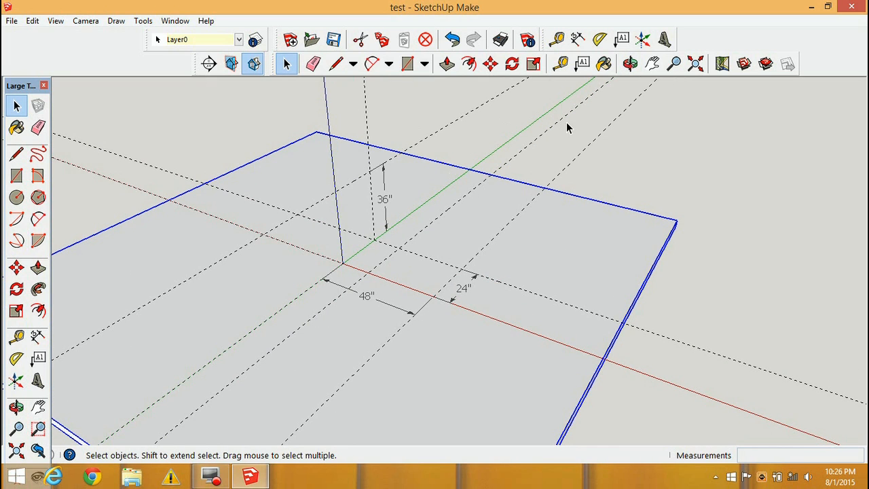
{"action": "left_click", "coordinate": [852, 8]}
{"action": "left_click", "coordinate": [445, 266]}
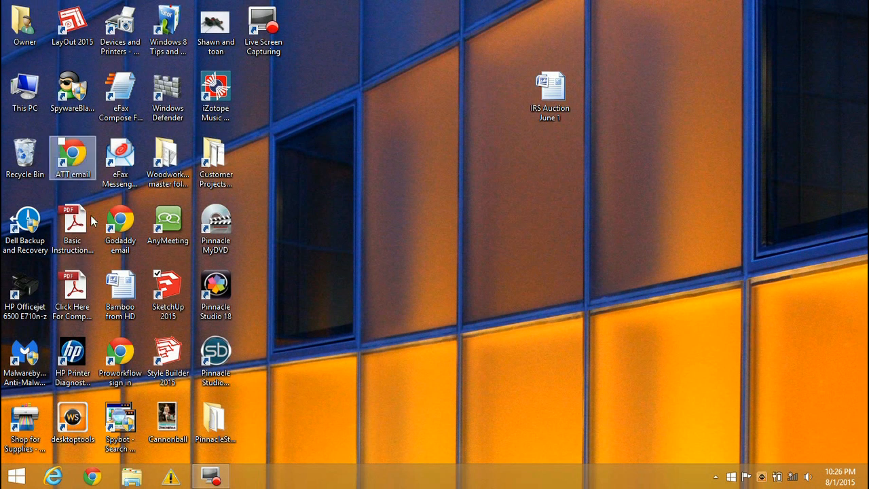
Open the tack trunk w dimensions SketchUp model from the customer's folder in Customer Projects and start using SketchUp.
{"action": "left_click", "coordinate": [209, 161]}
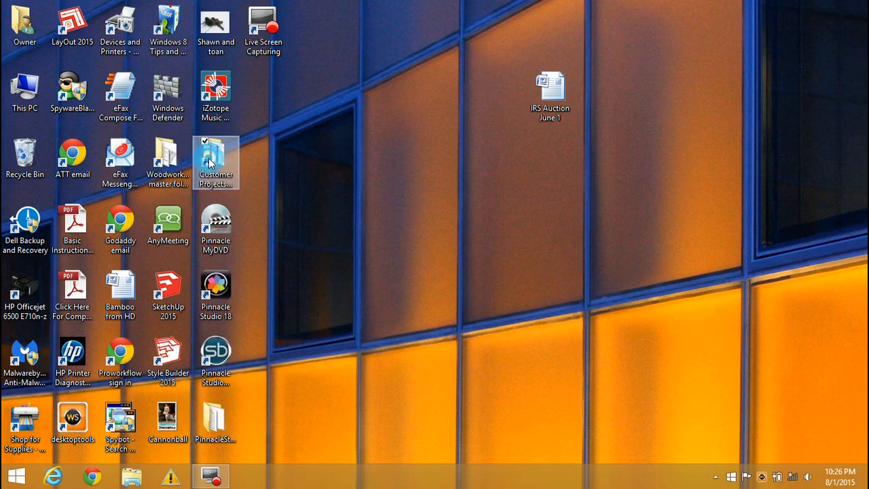
{"action": "double_click", "coordinate": [209, 162]}
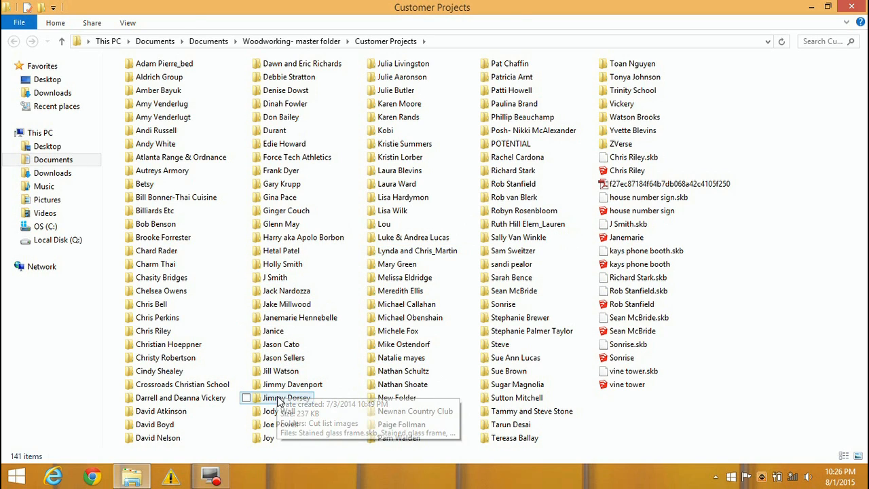
{"action": "double_click", "coordinate": [278, 410]}
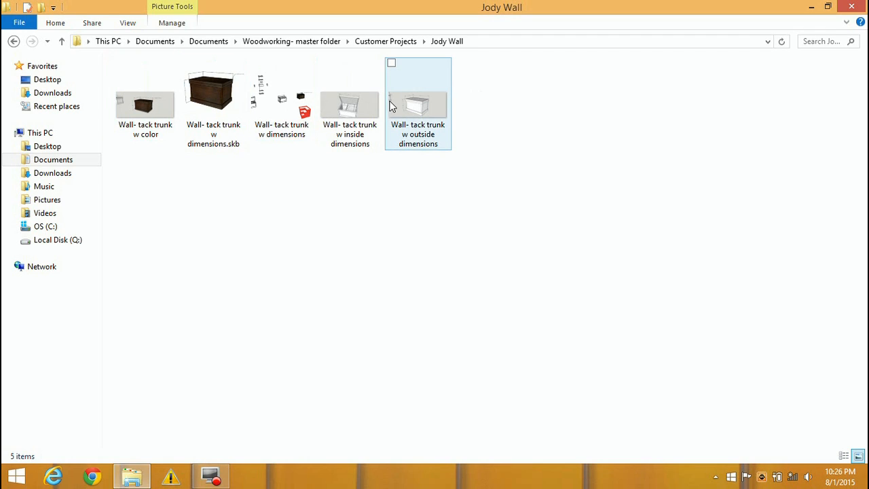
{"action": "double_click", "coordinate": [284, 111]}
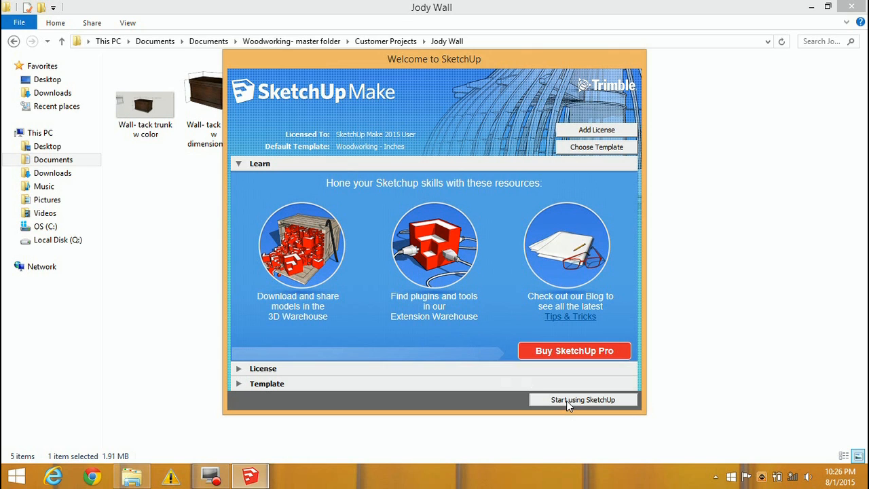
{"action": "left_click", "coordinate": [569, 402]}
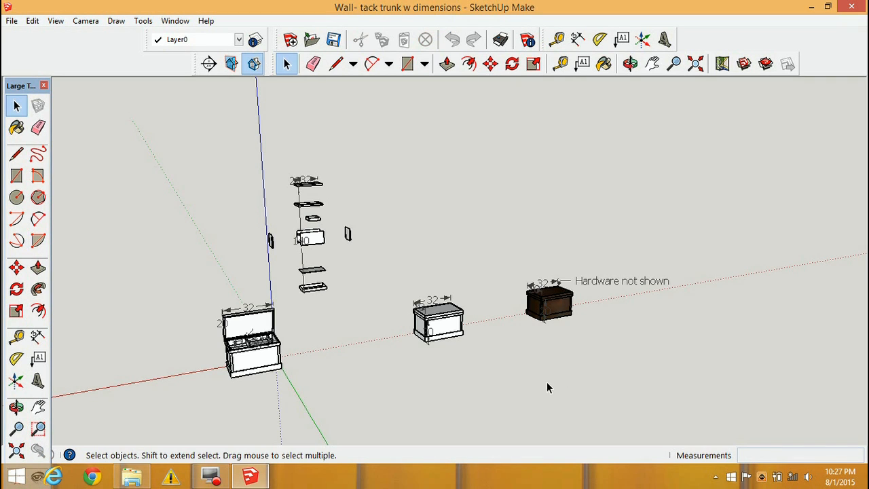
Examine the open, closed and stained tack trunks and the exploded parts from different angles and distances.
{"action": "scroll", "coordinate": [248, 345], "scroll_direction": "up", "scroll_amount": 3}
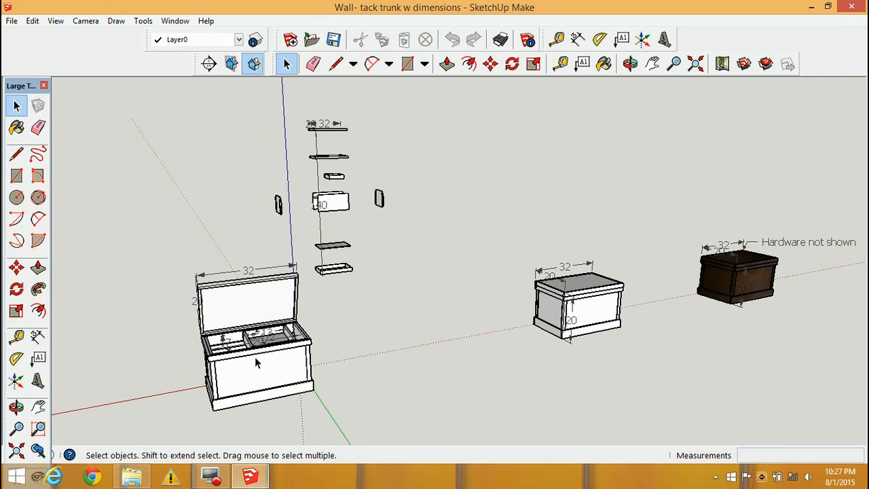
{"action": "scroll", "coordinate": [254, 359], "scroll_direction": "down", "scroll_amount": 2}
{"action": "middle_click_drag", "start_coordinate": [499, 313], "coordinate": [410, 317]}
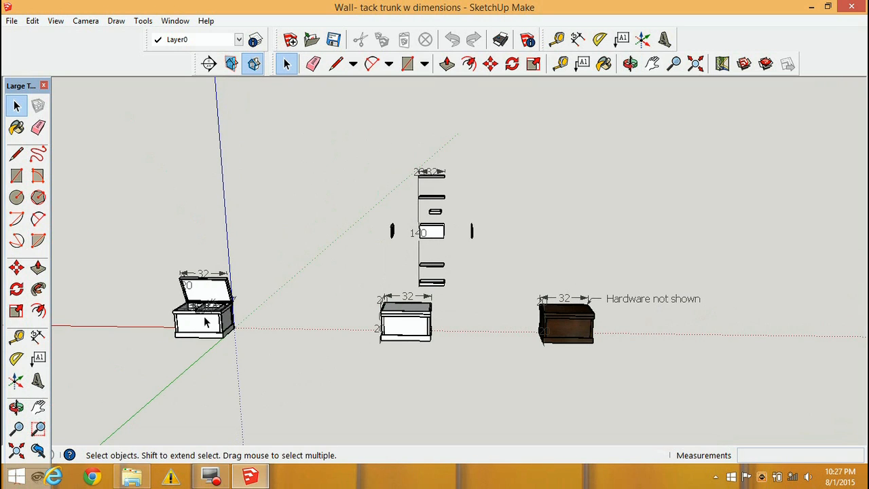
{"action": "scroll", "coordinate": [228, 332], "scroll_direction": "up", "scroll_amount": 3}
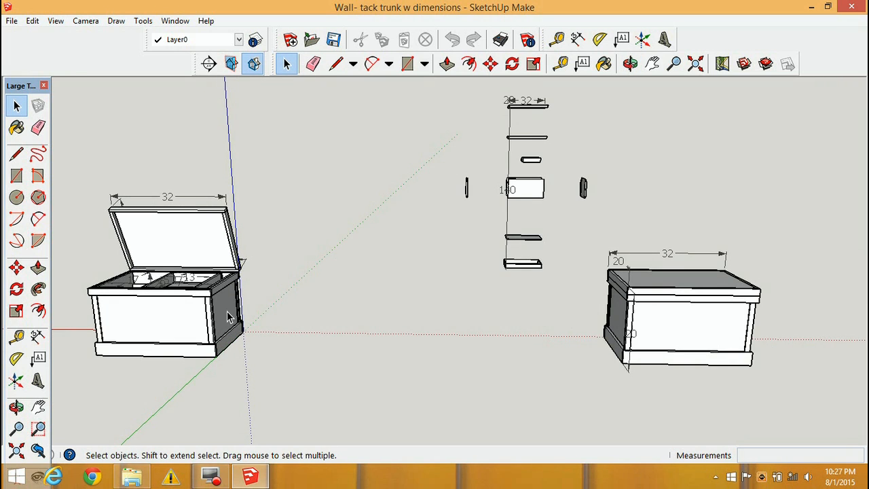
{"action": "scroll", "coordinate": [228, 318], "scroll_direction": "down", "scroll_amount": 2}
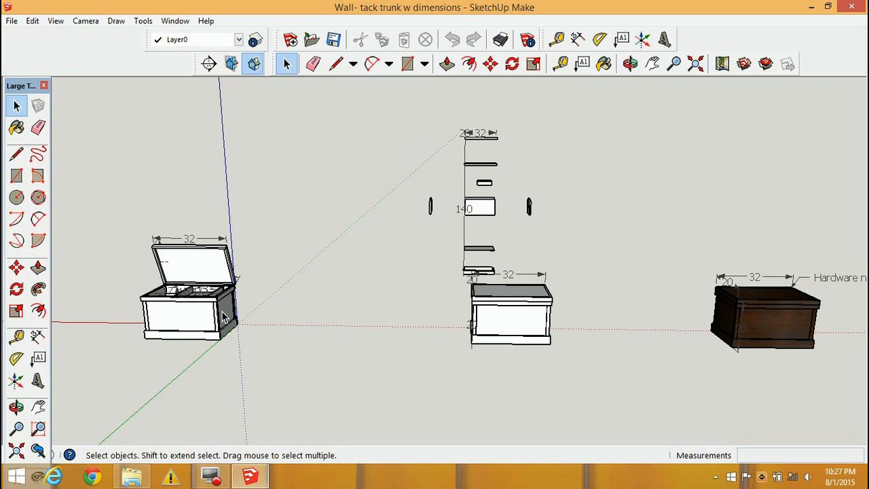
{"action": "scroll", "coordinate": [224, 316], "scroll_direction": "down", "scroll_amount": 1}
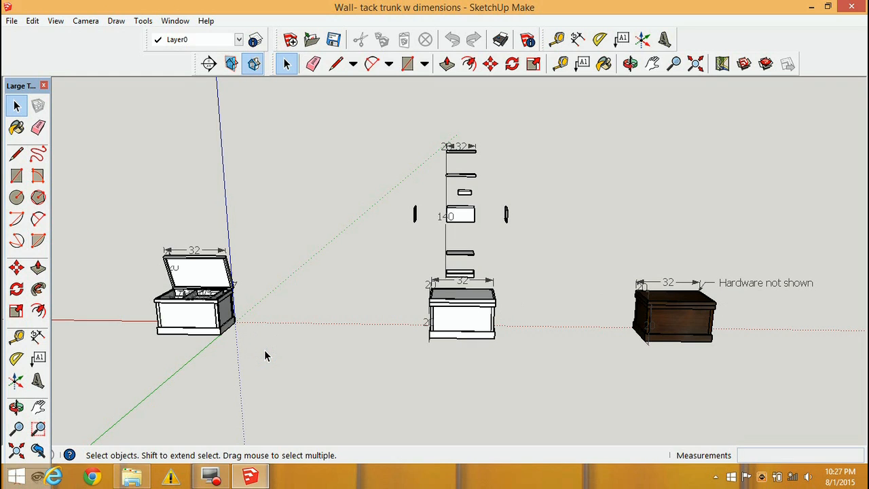
Try to copy the entire open-lid trunk with its dimensions along the red axis, and clear the selection.
{"action": "left_click_drag", "start_coordinate": [265, 350], "coordinate": [187, 234]}
{"action": "left_click", "coordinate": [256, 327]}
{"action": "left_click_drag", "start_coordinate": [264, 349], "coordinate": [133, 228]}
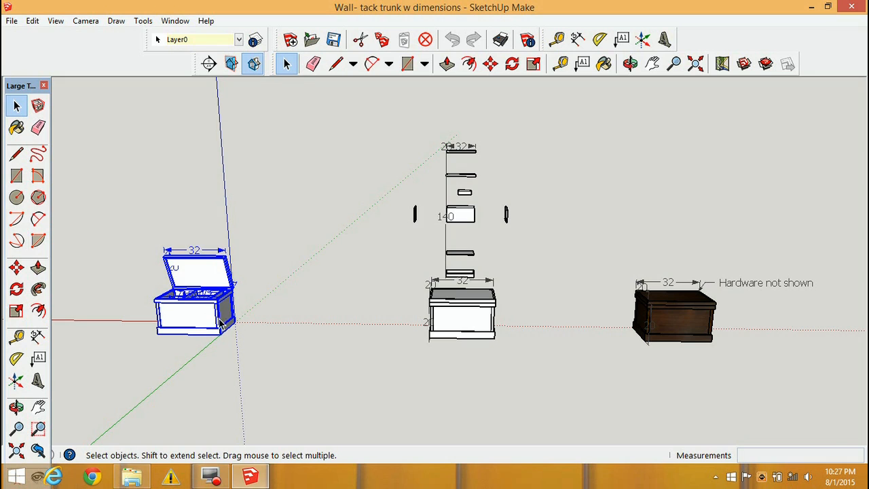
{"action": "left_click", "coordinate": [491, 63]}
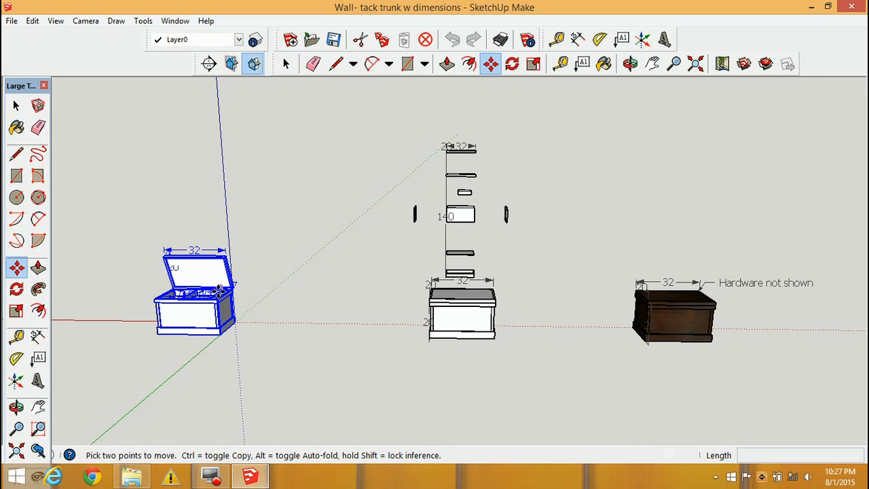
{"action": "left_click", "coordinate": [219, 335]}
{"action": "key", "text": "ctrl"}
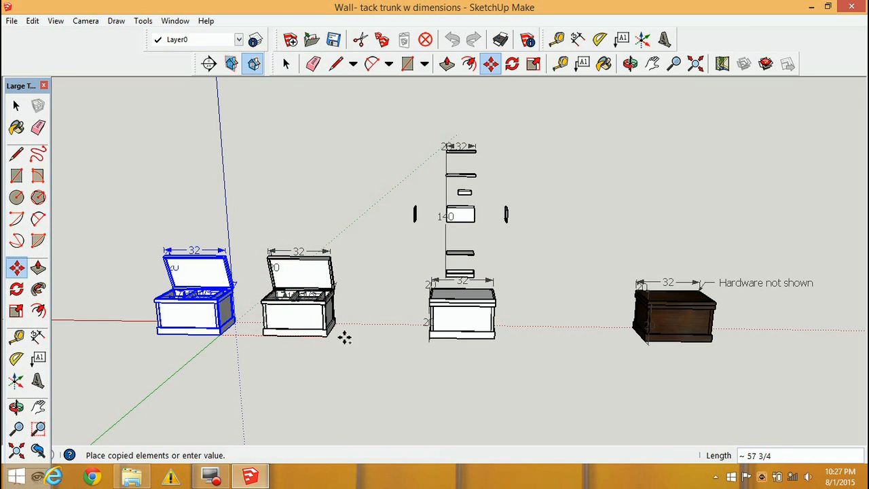
{"action": "key", "text": "Escape"}
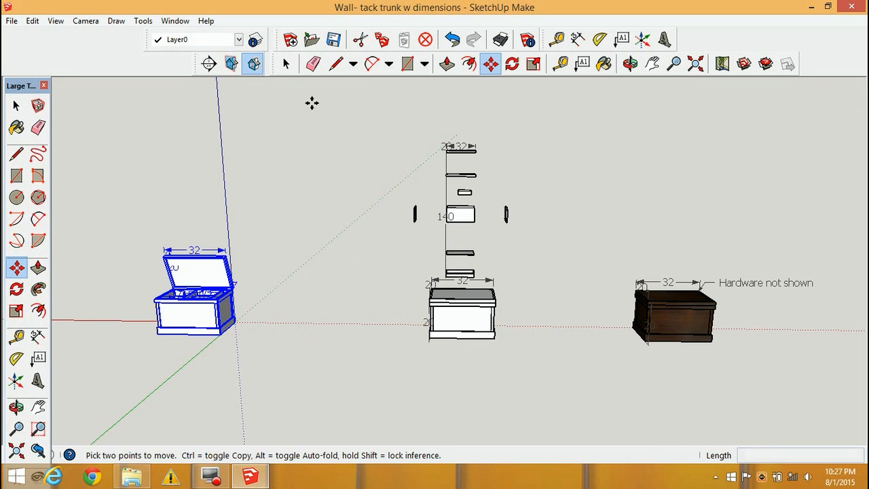
{"action": "left_click", "coordinate": [286, 65]}
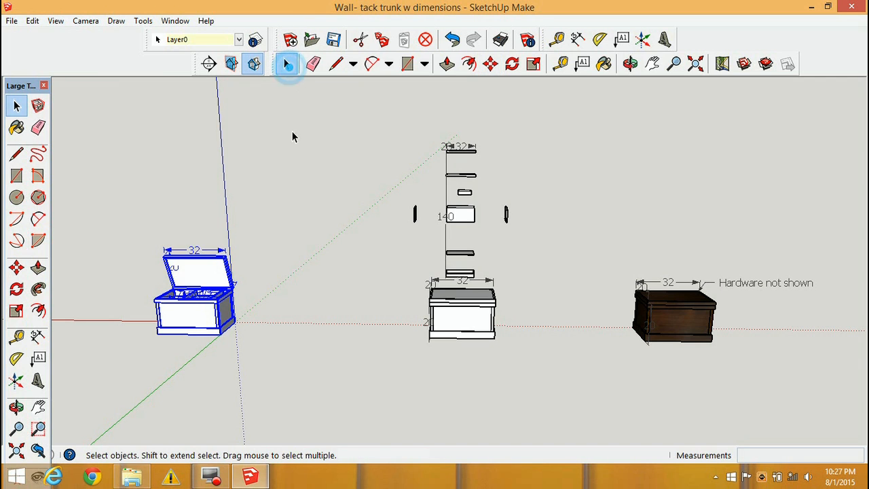
{"action": "left_click", "coordinate": [268, 311]}
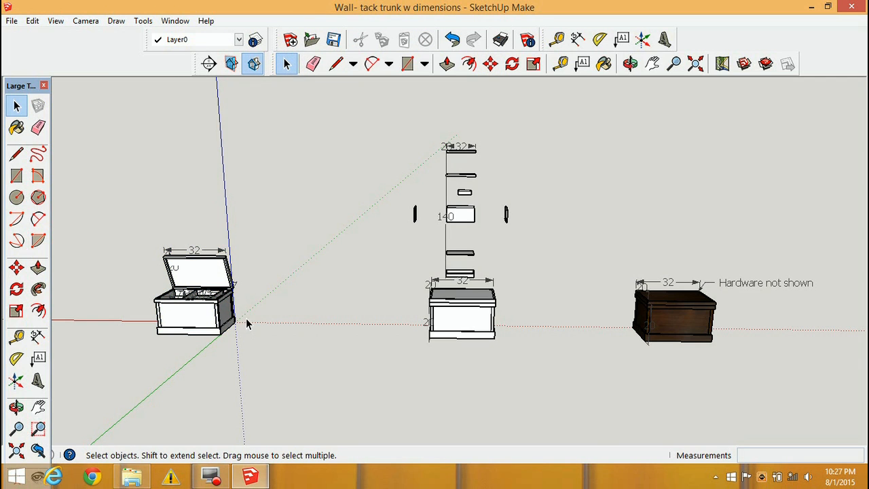
Create construction guides along the green, red and blue axes through the origin with the Tape Measure tool.
{"action": "middle_click_drag", "start_coordinate": [246, 318], "coordinate": [213, 371]}
{"action": "scroll", "coordinate": [248, 316], "scroll_direction": "up", "scroll_amount": 3}
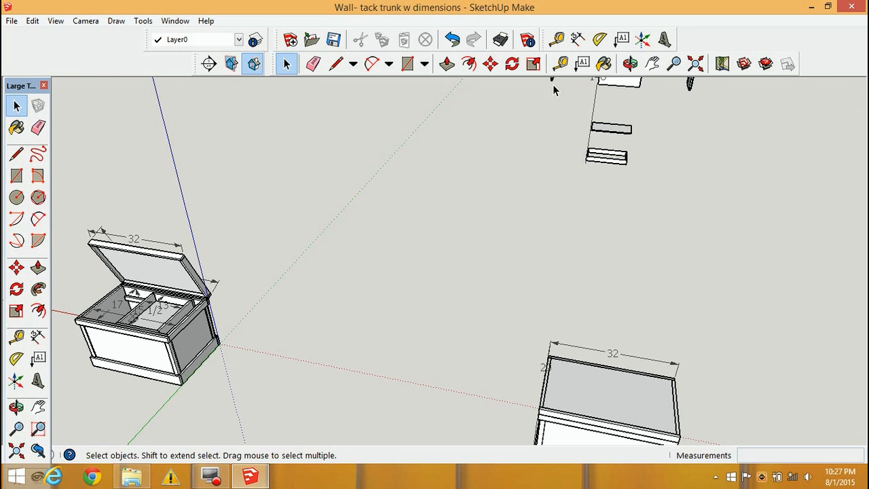
{"action": "left_click", "coordinate": [561, 64]}
{"action": "left_click", "coordinate": [270, 288]}
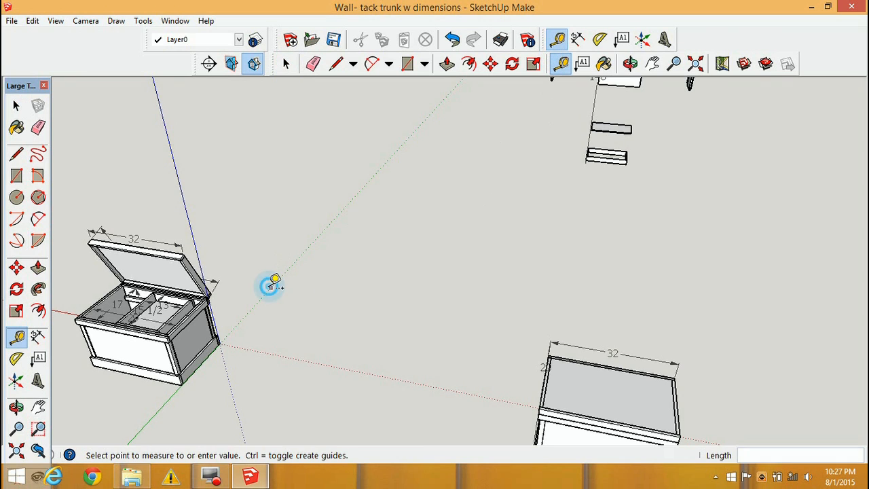
{"action": "left_click", "coordinate": [302, 256]}
{"action": "left_click", "coordinate": [259, 349]}
{"action": "left_click", "coordinate": [304, 354]}
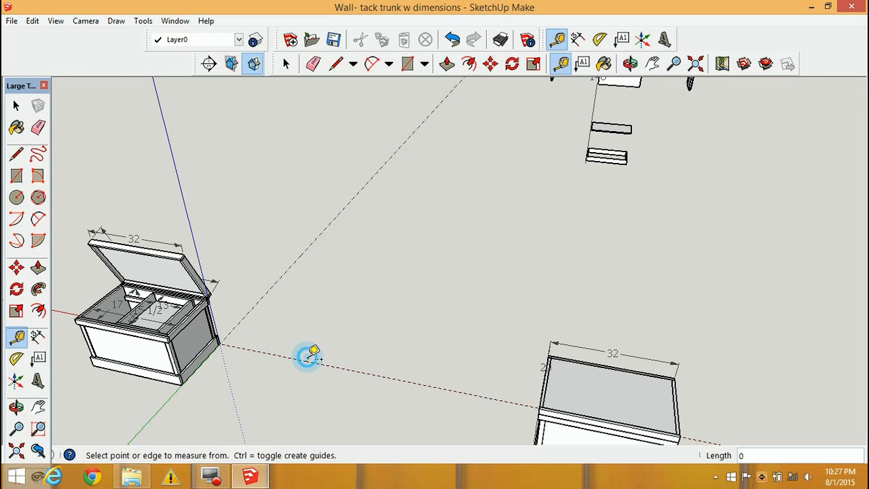
{"action": "left_click", "coordinate": [187, 215]}
{"action": "left_click", "coordinate": [174, 163]}
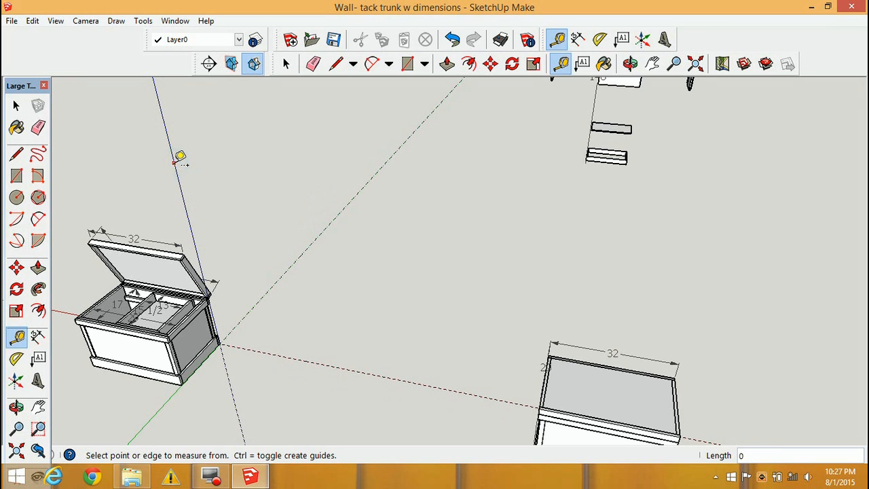
{"action": "left_click", "coordinate": [179, 181]}
{"action": "left_click", "coordinate": [181, 199]}
Draw a 120 by 120 inch rectangle on the ground from the origin, behind the trunks.
{"action": "left_click", "coordinate": [408, 63]}
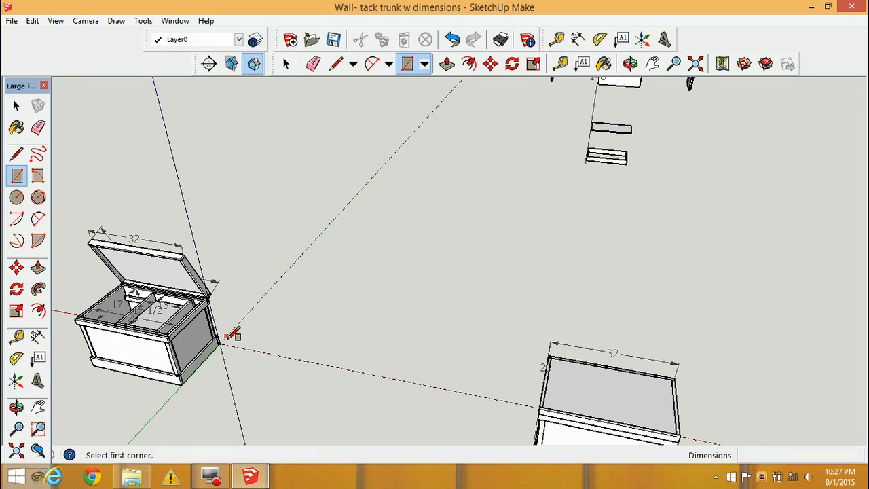
{"action": "left_click", "coordinate": [220, 343]}
{"action": "type", "text": "120, 120"}
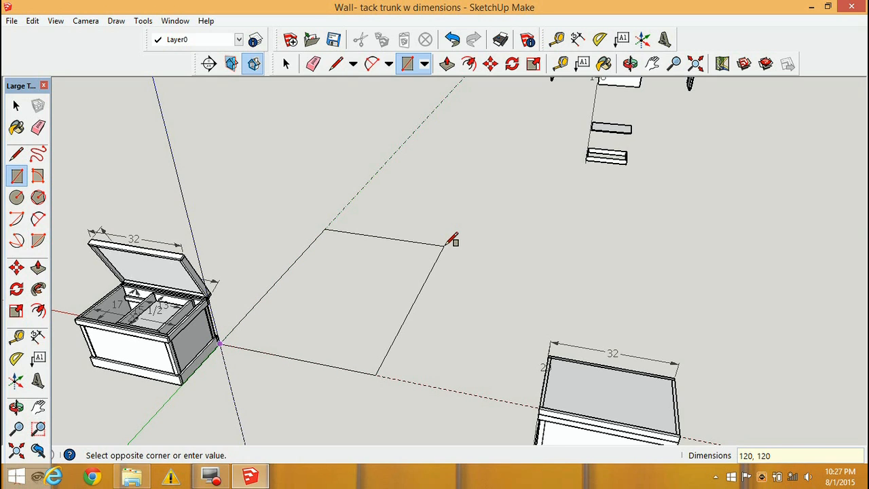
{"action": "key", "text": "Return"}
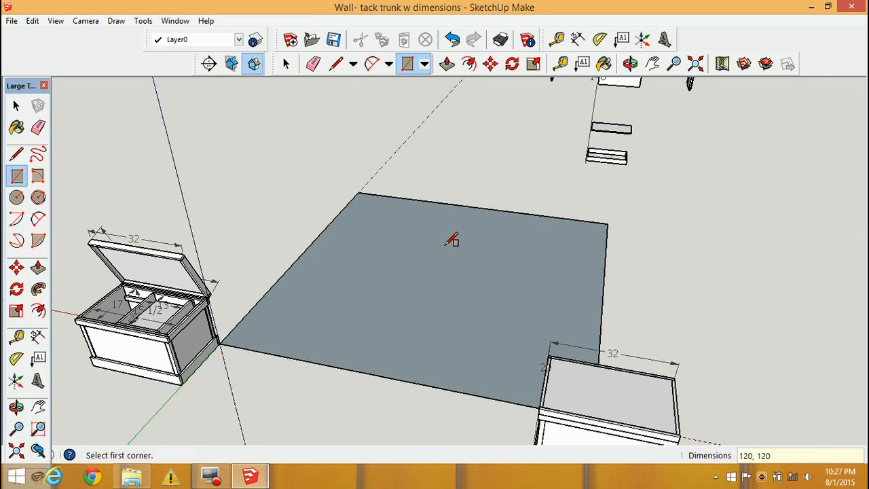
Push the square floor face down 4 inches into a slab below the ground plane.
{"action": "left_click", "coordinate": [447, 63]}
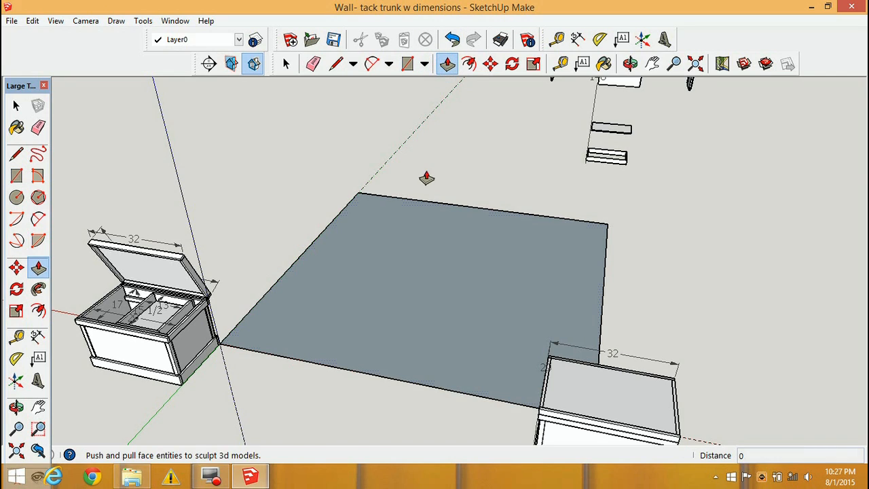
{"action": "left_click", "coordinate": [383, 311]}
{"action": "middle_click_drag", "start_coordinate": [378, 326], "coordinate": [421, 250]}
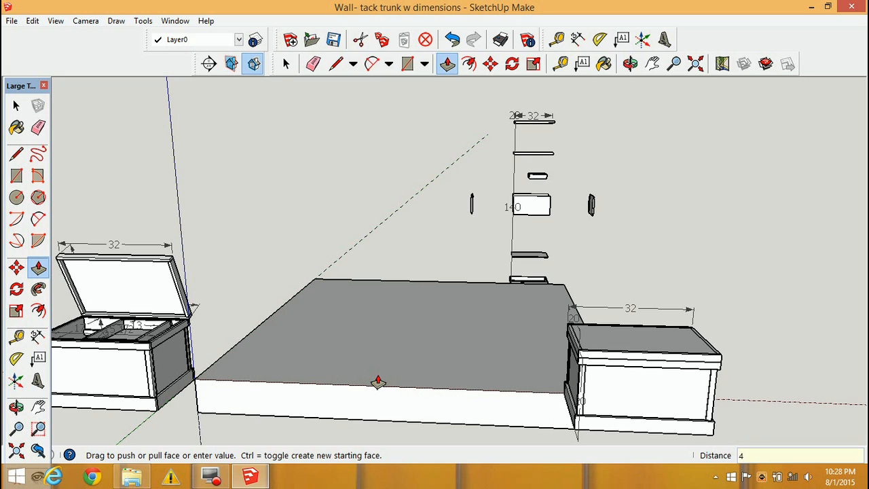
{"action": "key", "text": "Return"}
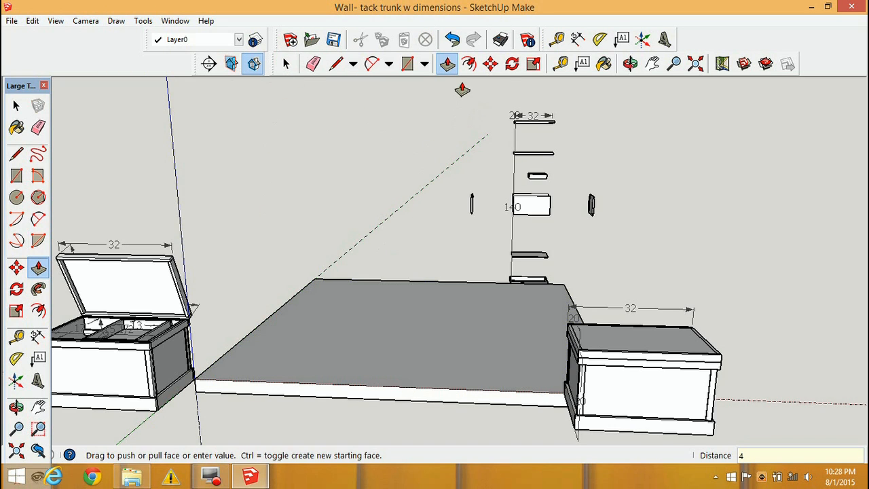
Extend the slab's front side and its side nearest the open trunk outward by 120 inches each.
{"action": "left_click", "coordinate": [447, 64]}
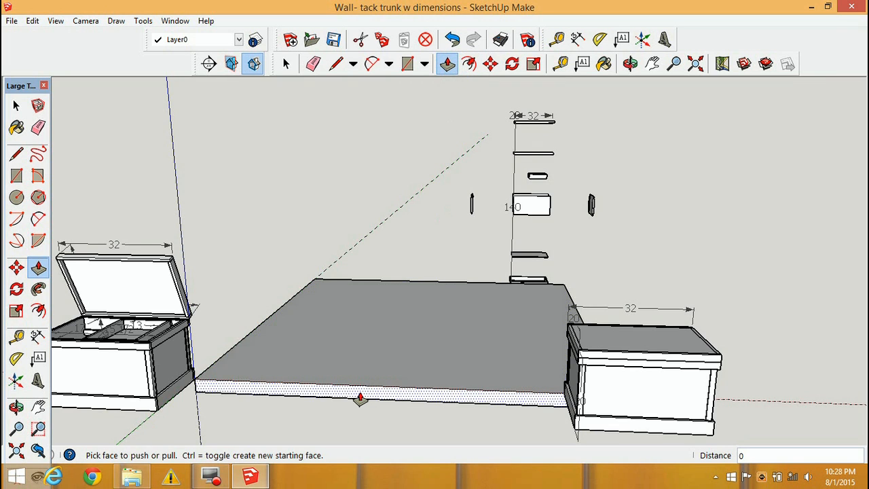
{"action": "scroll", "coordinate": [361, 399], "scroll_direction": "down", "scroll_amount": 3}
{"action": "middle_click_drag", "start_coordinate": [360, 398], "coordinate": [413, 311]}
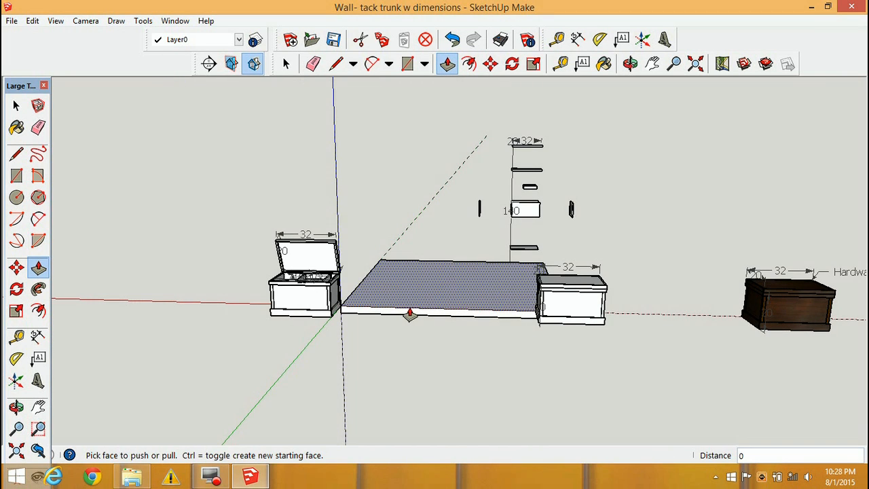
{"action": "left_click_drag", "start_coordinate": [409, 314], "coordinate": [375, 351]}
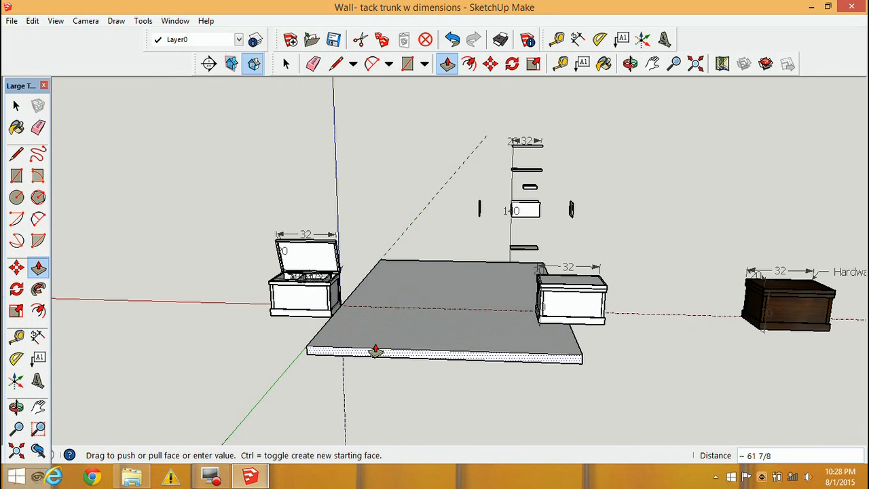
{"action": "type", "text": "120"}
{"action": "key", "text": "Return"}
{"action": "middle_click_drag", "start_coordinate": [374, 351], "coordinate": [590, 331]}
{"action": "left_click_drag", "start_coordinate": [510, 351], "coordinate": [438, 413]}
{"action": "type", "text": "120"}
{"action": "key", "text": "Return"}
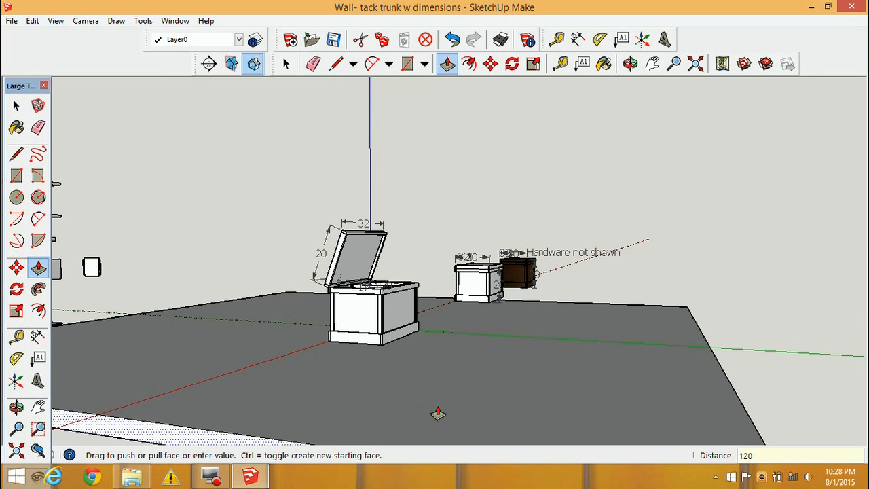
Select the entire floor slab with all its faces and edges and make it a group.
{"action": "left_click", "coordinate": [286, 64]}
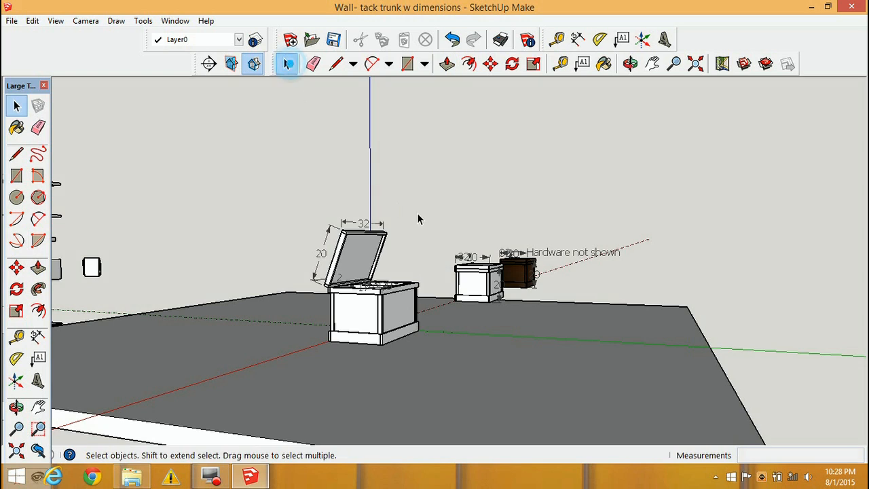
{"action": "scroll", "coordinate": [438, 368], "scroll_direction": "down", "scroll_amount": 3}
{"action": "middle_click_drag", "start_coordinate": [439, 368], "coordinate": [452, 306]}
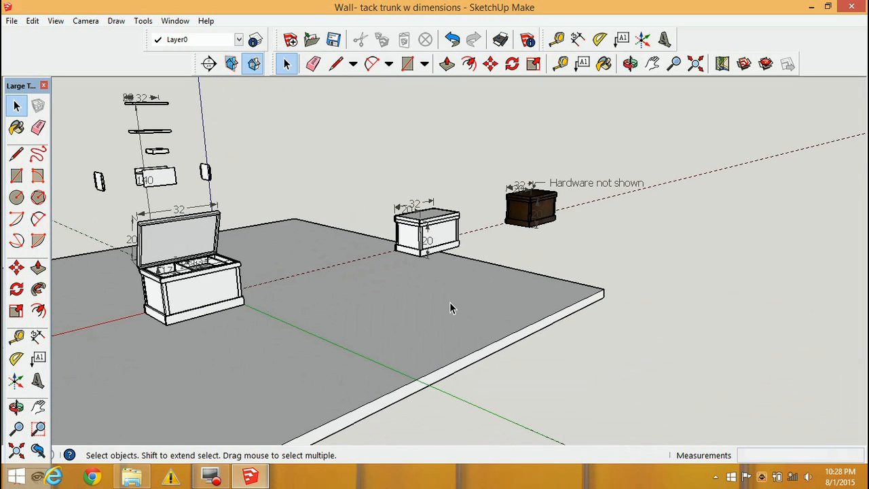
{"action": "left_click", "coordinate": [450, 304]}
{"action": "right_click", "coordinate": [449, 307]}
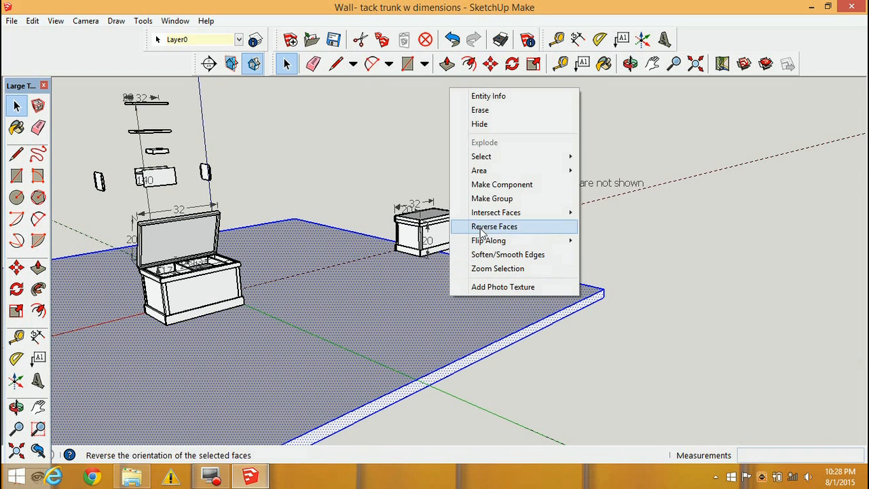
{"action": "left_click", "coordinate": [502, 199]}
{"action": "middle_click_drag", "start_coordinate": [208, 304], "coordinate": [326, 318]}
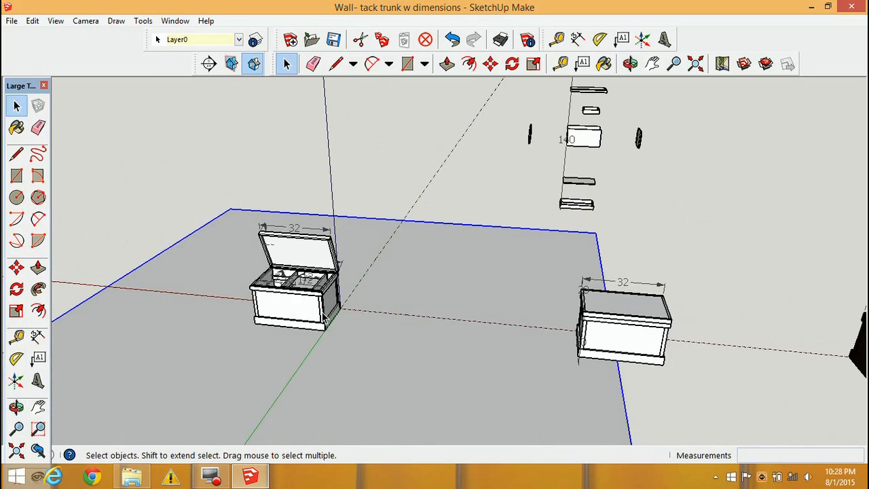
{"action": "scroll", "coordinate": [325, 318], "scroll_direction": "up", "scroll_amount": 5}
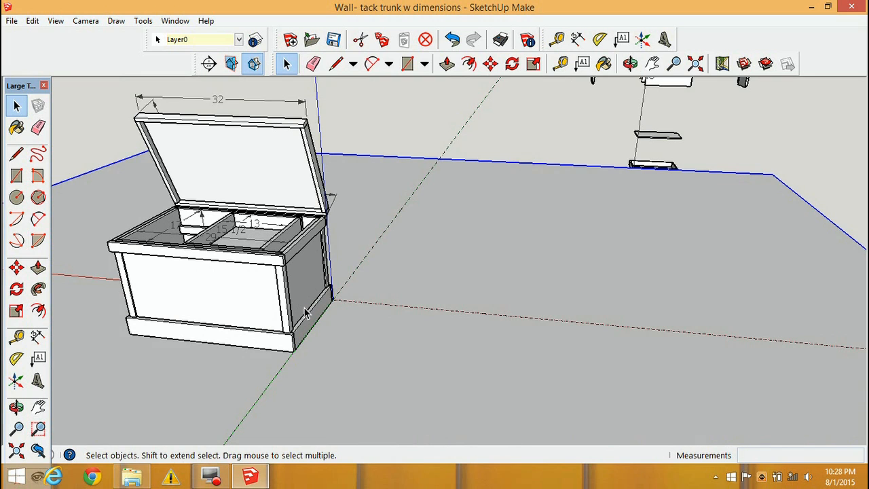
Examine the open and closed tack trunks standing on the floor slab.
{"action": "scroll", "coordinate": [533, 315], "scroll_direction": "down", "scroll_amount": 4}
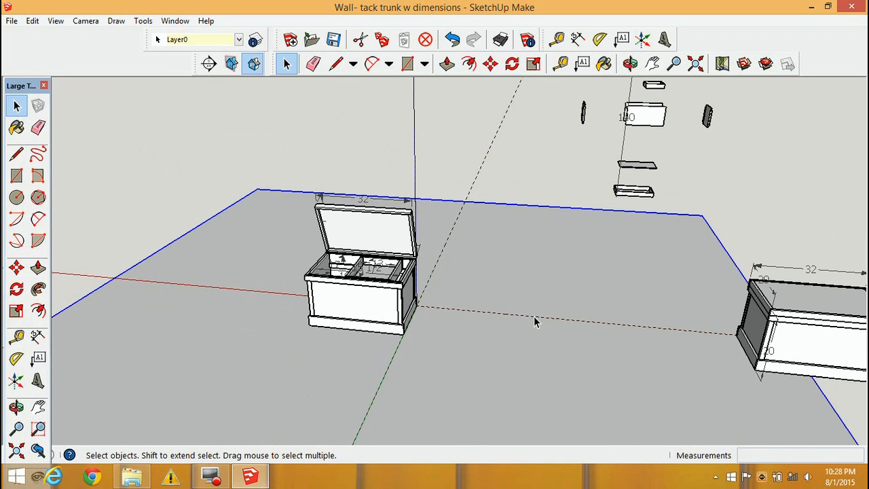
{"action": "middle_click_drag", "start_coordinate": [720, 333], "coordinate": [581, 329], "text": "shift"}
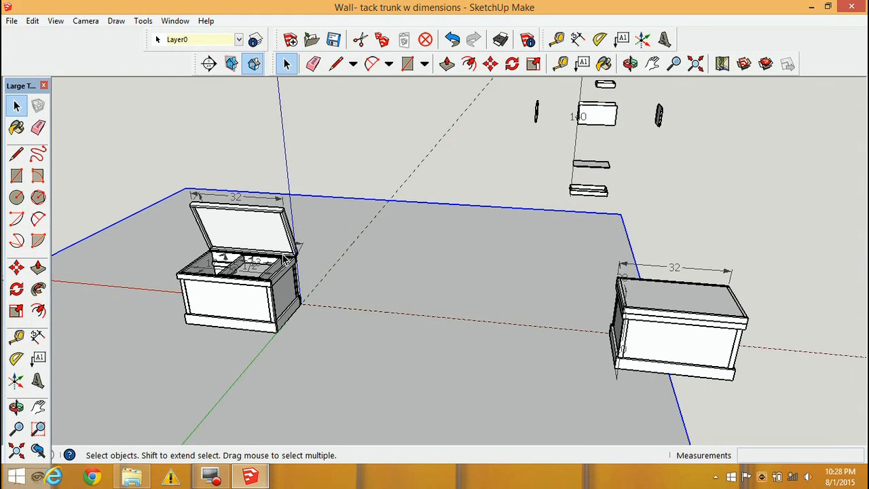
{"action": "scroll", "coordinate": [255, 233], "scroll_direction": "up", "scroll_amount": 5}
{"action": "middle_click_drag", "start_coordinate": [252, 207], "coordinate": [381, 194]}
{"action": "scroll", "coordinate": [737, 331], "scroll_direction": "down", "scroll_amount": 3}
{"action": "middle_click_drag", "start_coordinate": [737, 331], "coordinate": [238, 307], "text": "shift"}
{"action": "scroll", "coordinate": [434, 319], "scroll_direction": "up", "scroll_amount": 2}
{"action": "middle_click_drag", "start_coordinate": [433, 319], "coordinate": [374, 268]}
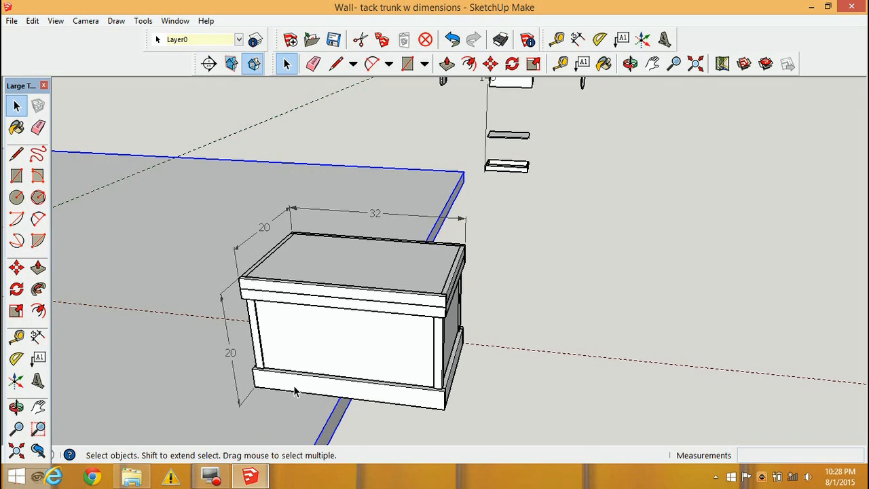
Open the closed trunk's front panel and end panel groups in turn to inspect how the trunk is built from separate parts.
{"action": "left_click", "coordinate": [313, 347]}
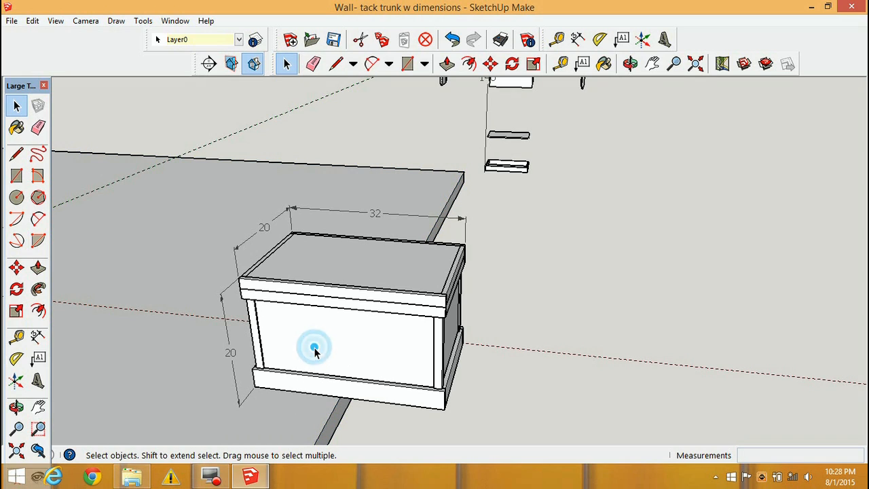
{"action": "left_click", "coordinate": [317, 331]}
{"action": "double_click", "coordinate": [318, 336]}
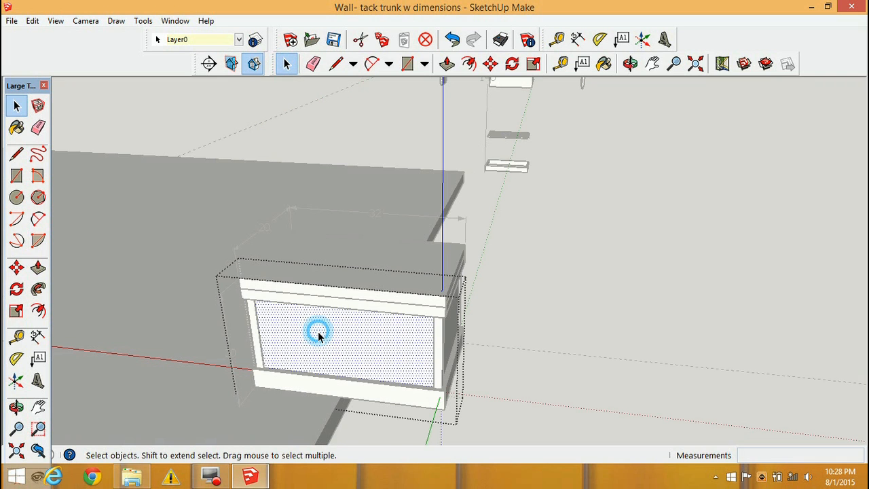
{"action": "middle_click_drag", "start_coordinate": [326, 336], "coordinate": [544, 294]}
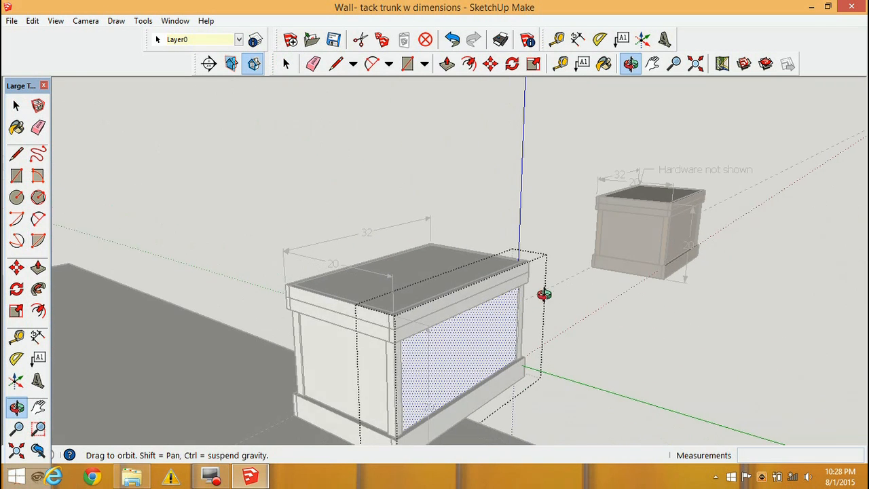
{"action": "double_click", "coordinate": [333, 377]}
{"action": "left_click", "coordinate": [332, 376]}
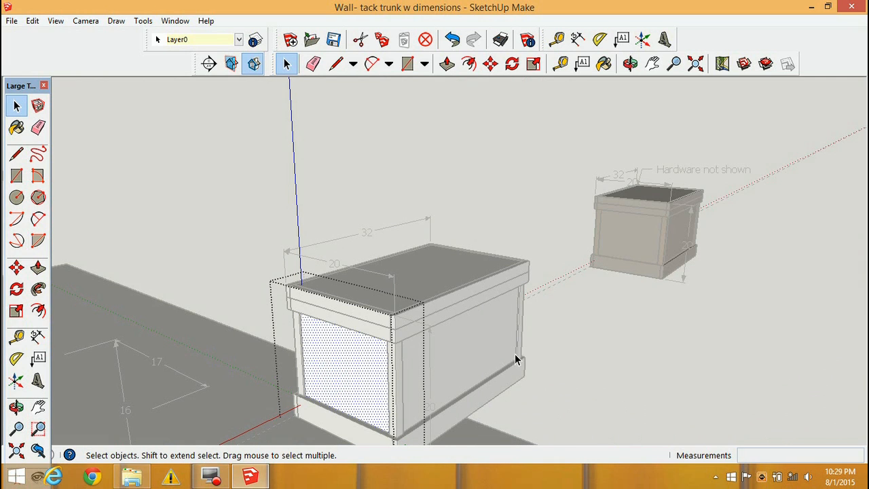
{"action": "middle_click_drag", "start_coordinate": [474, 343], "coordinate": [415, 366]}
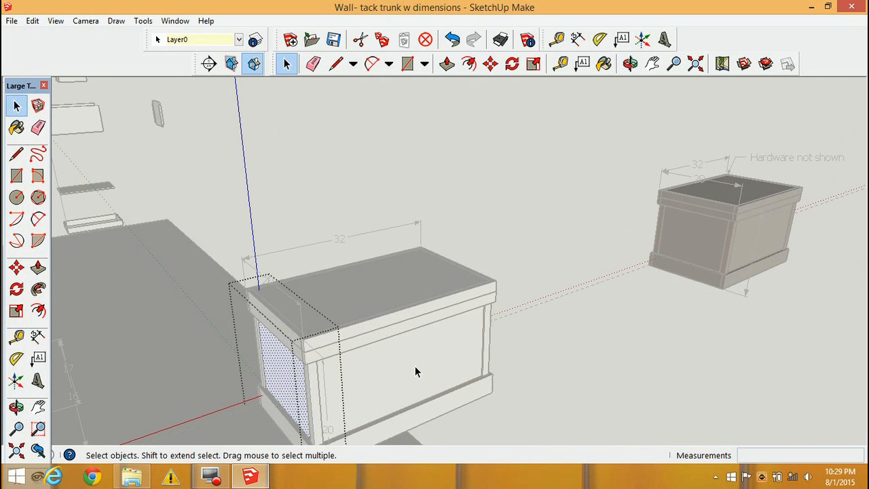
{"action": "left_click", "coordinate": [488, 336]}
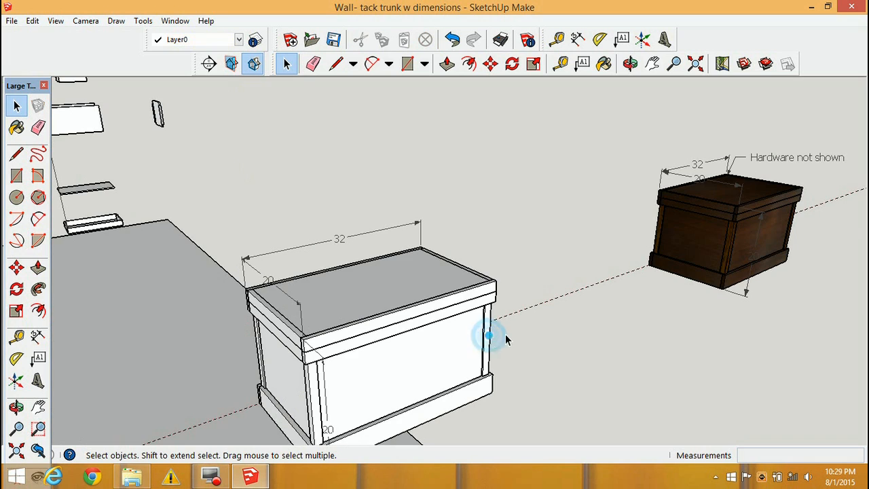
{"action": "middle_click_drag", "start_coordinate": [385, 381], "coordinate": [182, 360]}
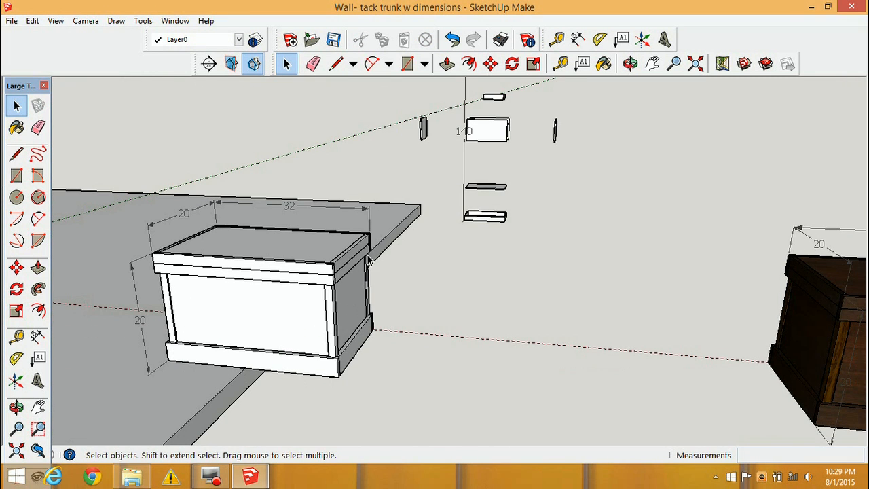
{"action": "middle_click_drag", "start_coordinate": [193, 297], "coordinate": [285, 307]}
{"action": "scroll", "coordinate": [387, 308], "scroll_direction": "up", "scroll_amount": 1}
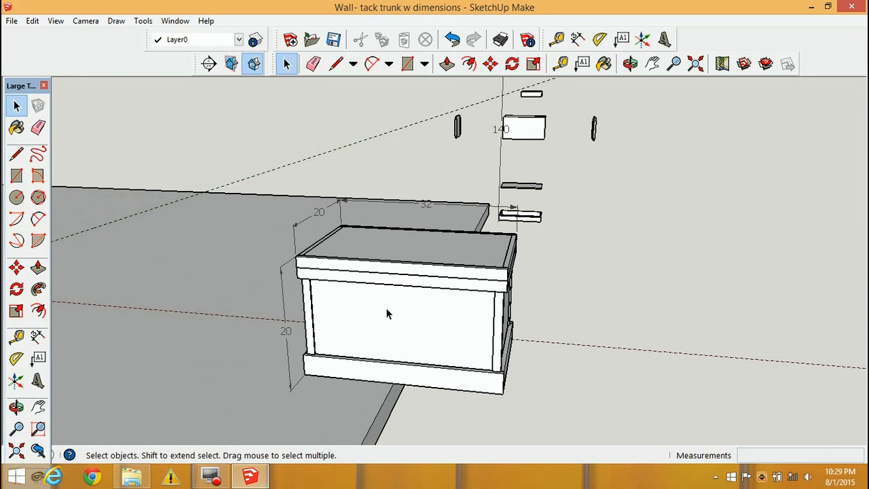
{"action": "middle_click_drag", "start_coordinate": [488, 287], "coordinate": [352, 290]}
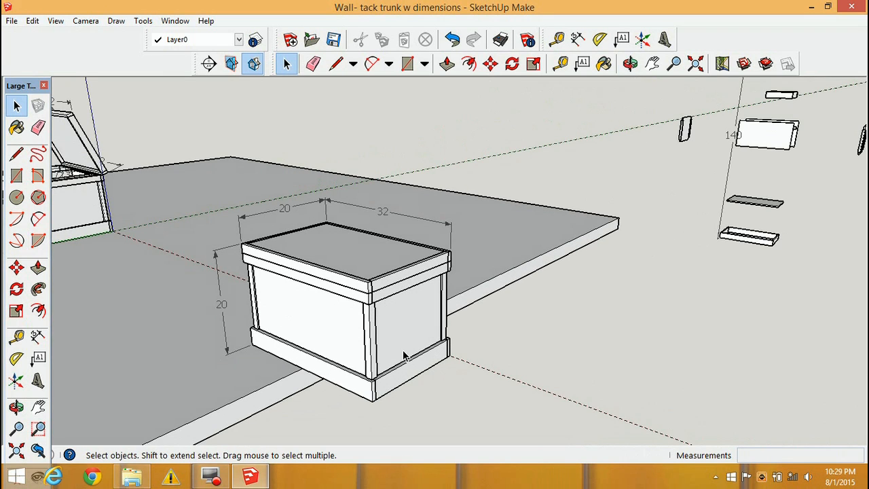
Hide the floor slab group around the open trunk.
{"action": "middle_click_drag", "start_coordinate": [116, 268], "coordinate": [417, 319]}
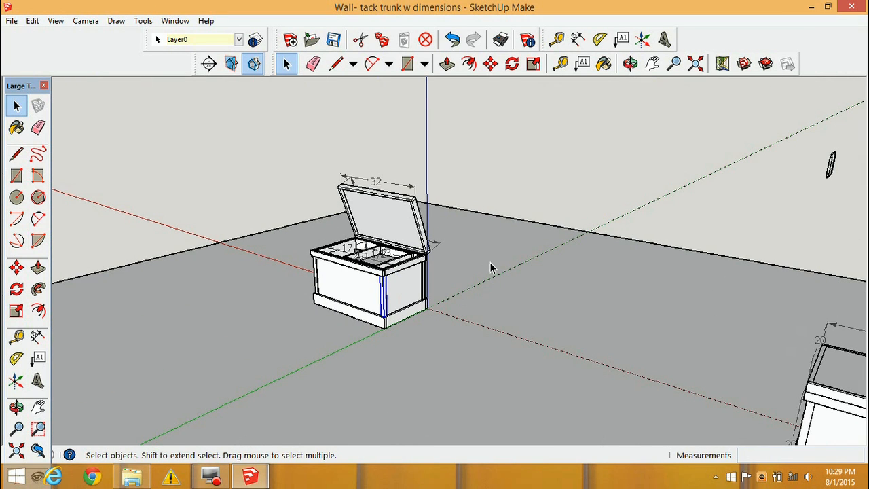
{"action": "left_click", "coordinate": [252, 345]}
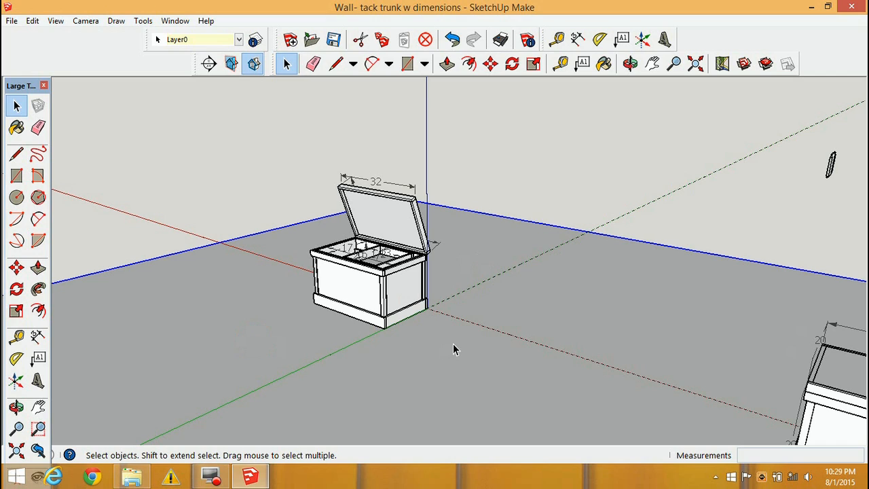
{"action": "left_click", "coordinate": [205, 165]}
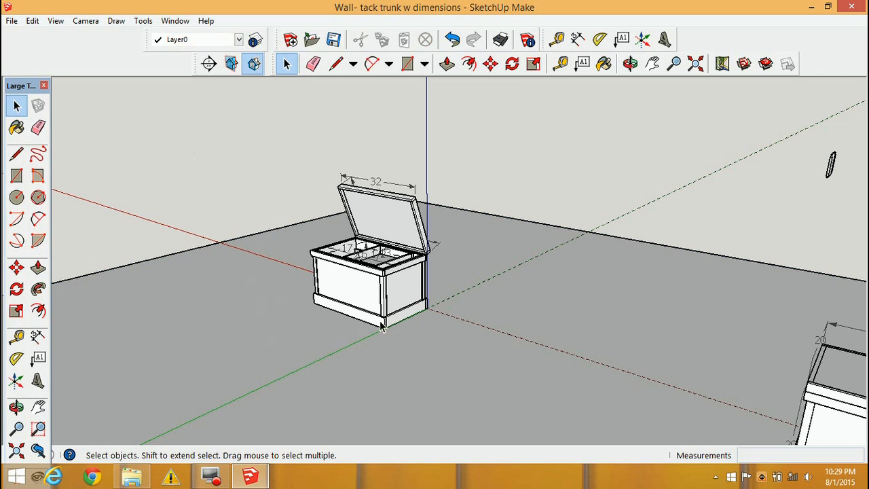
{"action": "left_click", "coordinate": [347, 349]}
{"action": "right_click", "coordinate": [480, 348]}
{"action": "left_click", "coordinate": [480, 348]}
{"action": "right_click", "coordinate": [480, 349]}
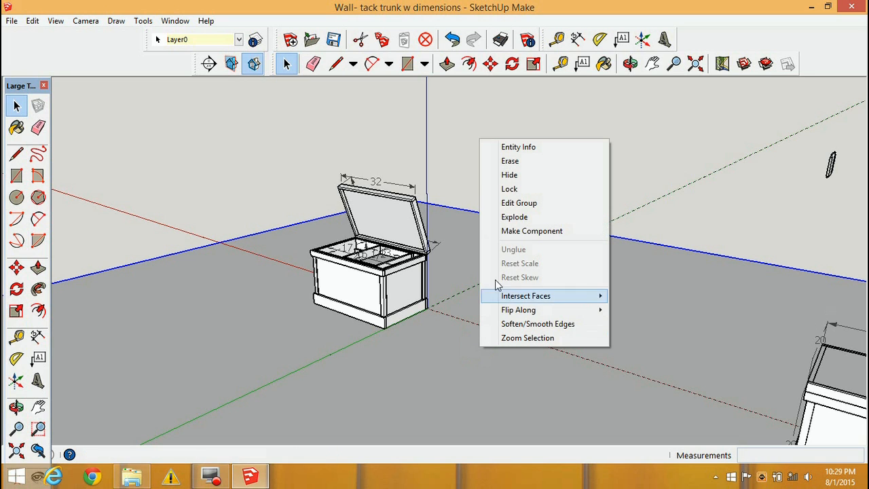
{"action": "left_click", "coordinate": [509, 175]}
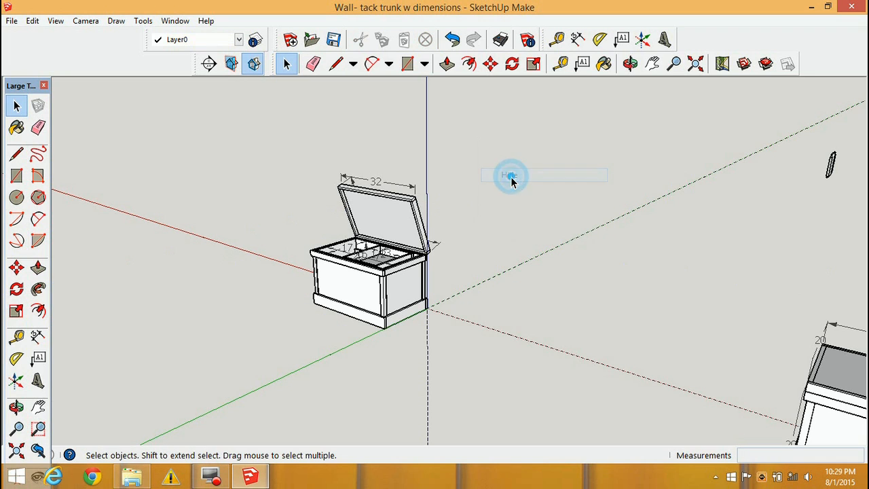
Select the whole open trunk with its dimensions and the axis guides crossing it and make them one group.
{"action": "middle_click_drag", "start_coordinate": [430, 306], "coordinate": [463, 333]}
{"action": "left_click_drag", "start_coordinate": [463, 332], "coordinate": [284, 175]}
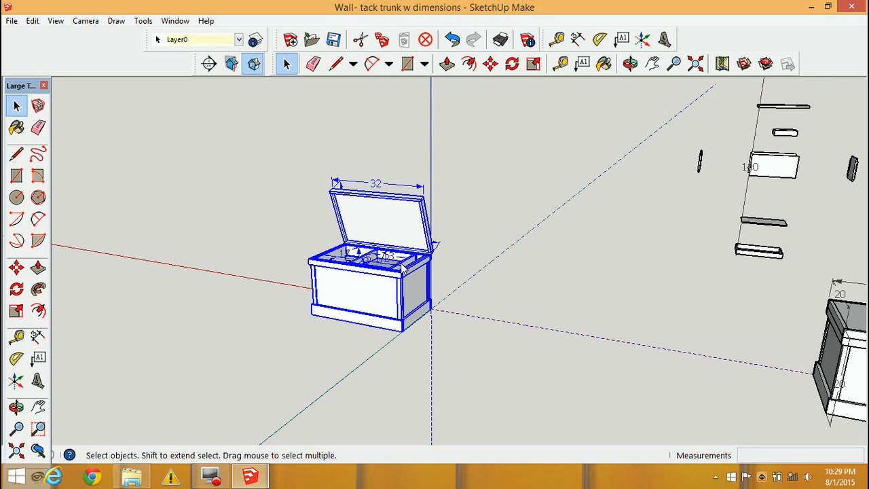
{"action": "right_click", "coordinate": [403, 269]}
{"action": "left_click", "coordinate": [445, 150]}
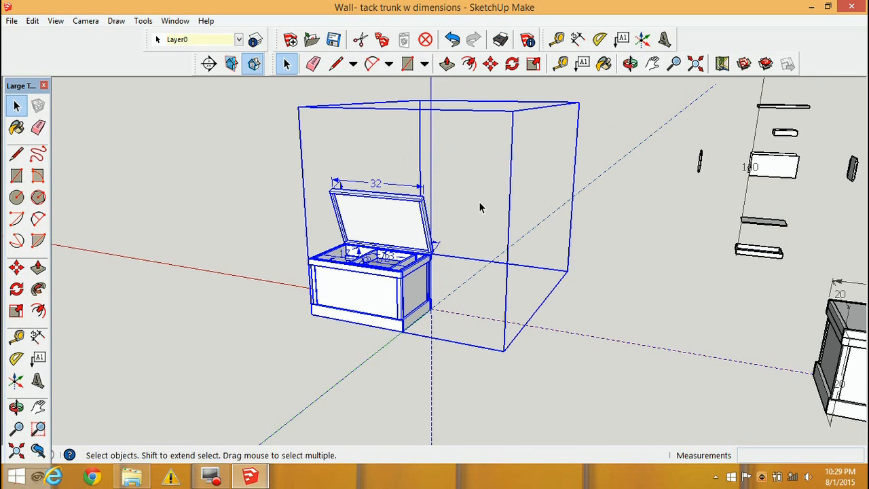
Move the open trunk group about 50 3/4 inches along the solid red axis away from the origin, and clear the selection.
{"action": "left_click", "coordinate": [490, 63]}
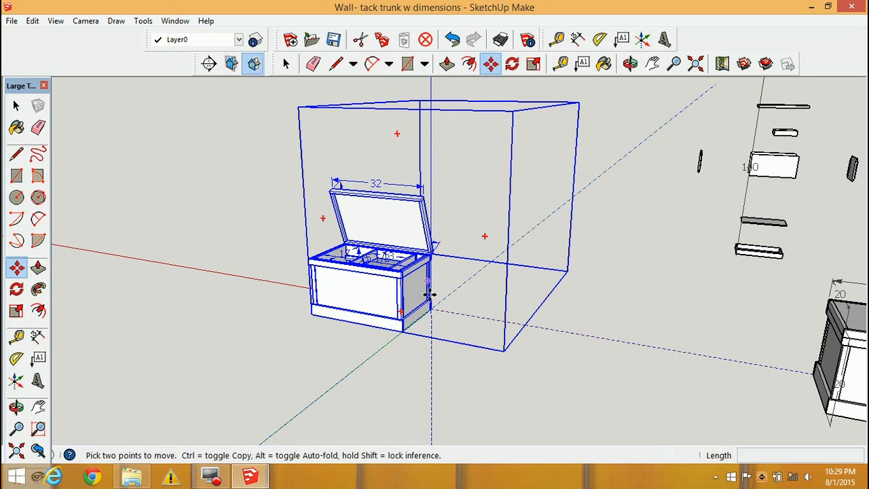
{"action": "left_click", "coordinate": [404, 335]}
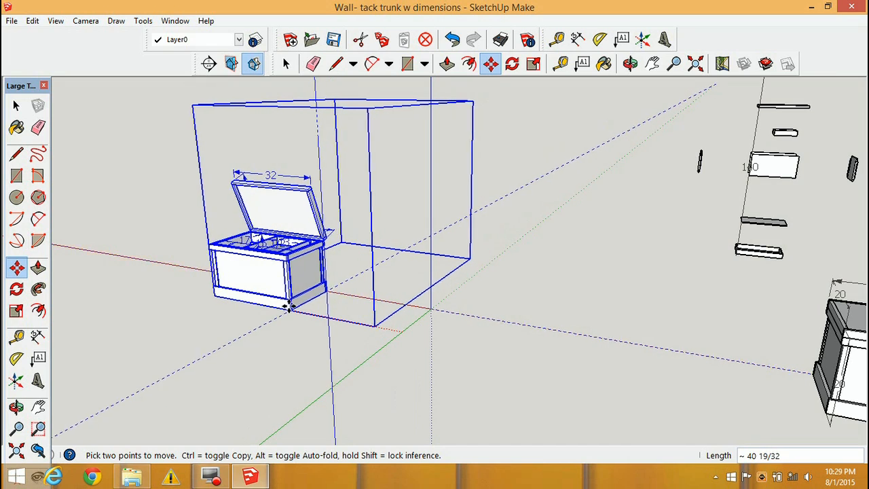
{"action": "left_click", "coordinate": [264, 304]}
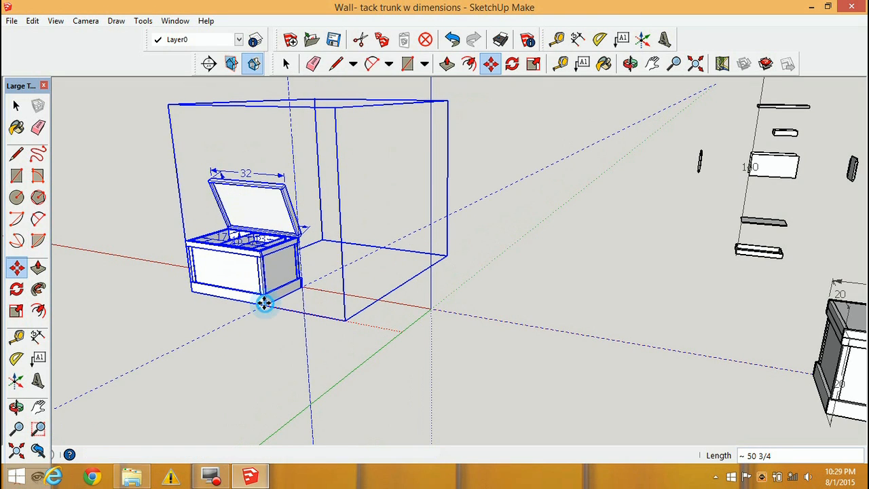
{"action": "left_click", "coordinate": [287, 63]}
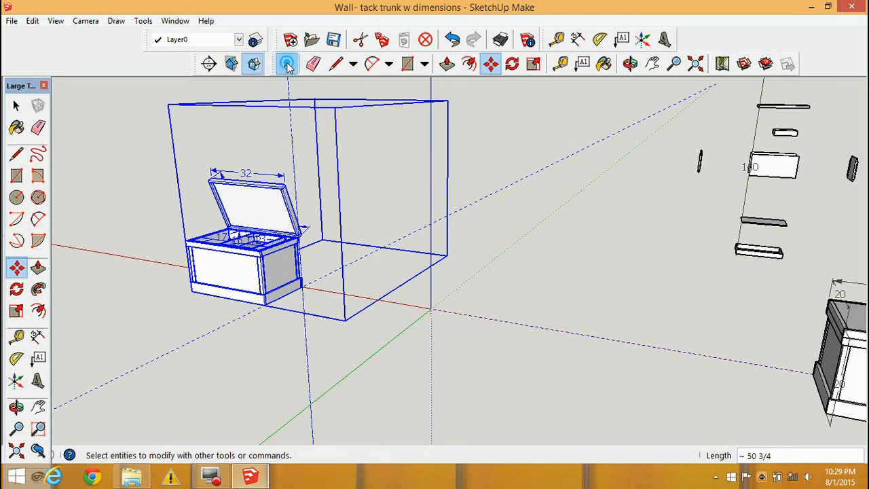
{"action": "left_click", "coordinate": [567, 249]}
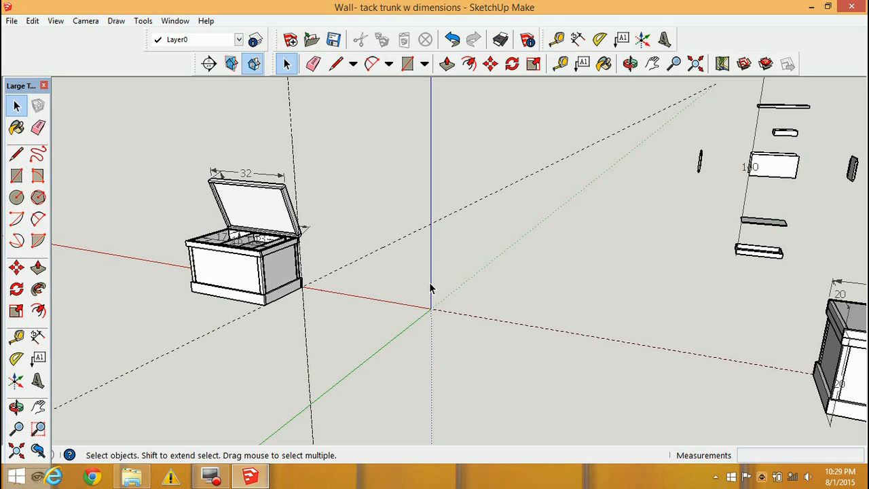
Delete all guides and create new Tape Measure guides along the green, red and blue axes.
{"action": "left_click", "coordinate": [32, 20]}
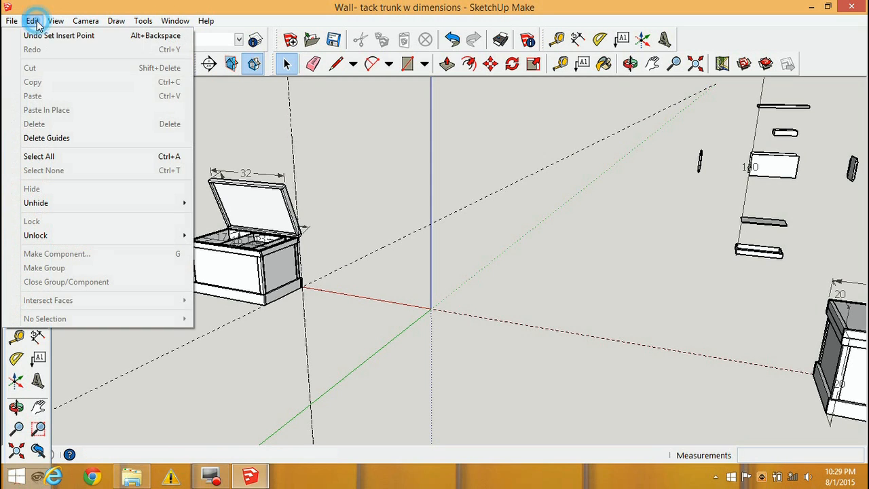
{"action": "left_click", "coordinate": [39, 138]}
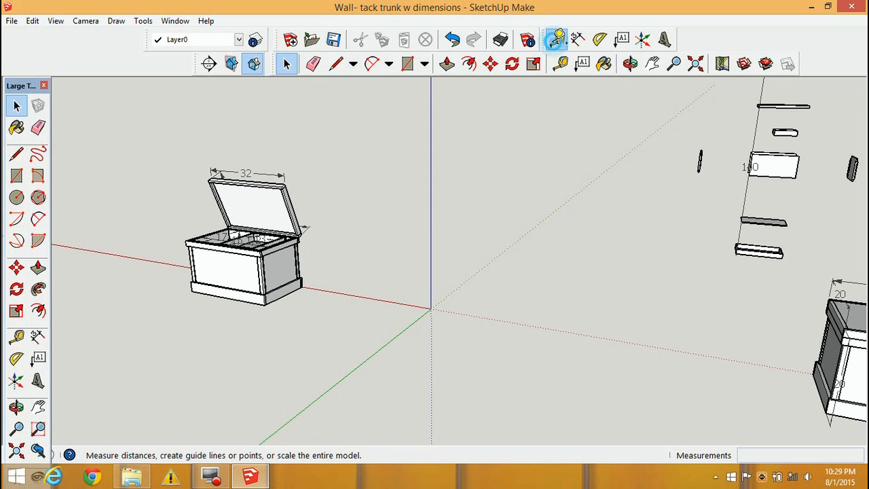
{"action": "left_click", "coordinate": [556, 39]}
{"action": "left_click", "coordinate": [471, 276]}
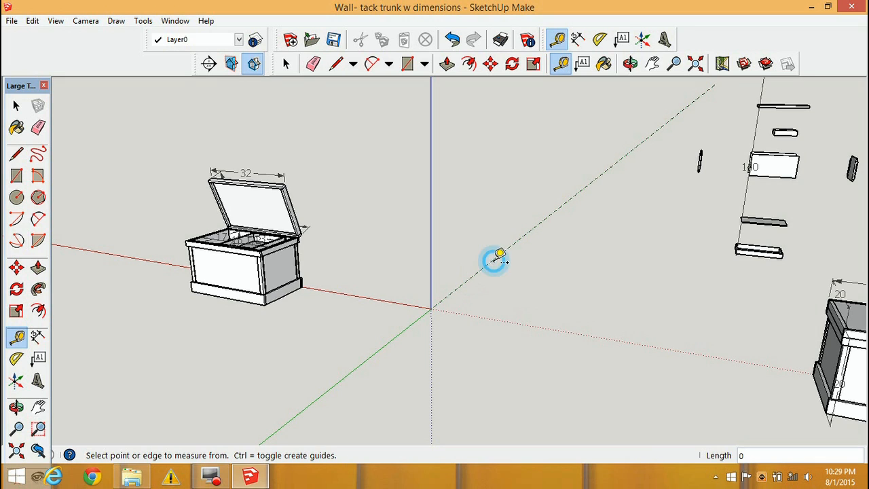
{"action": "left_click", "coordinate": [503, 321]}
{"action": "left_click", "coordinate": [430, 270]}
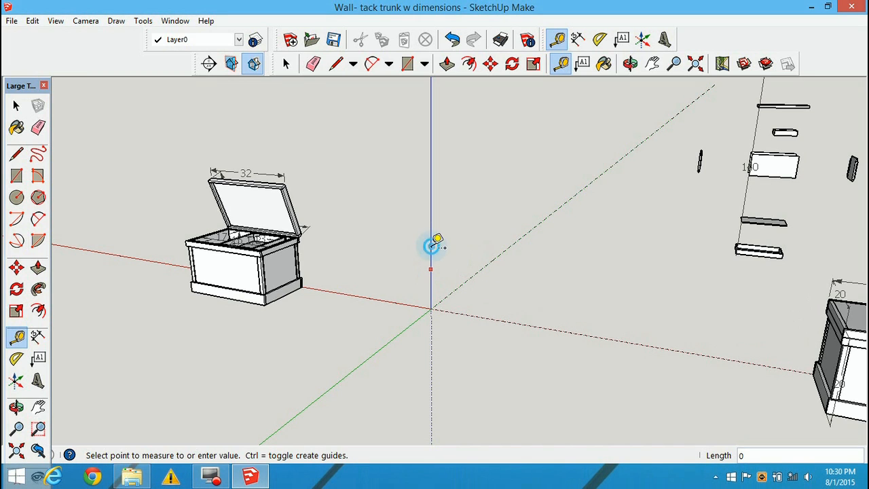
{"action": "key", "text": "Escape"}
Unhide the last hidden object to bring back the floor slab.
{"action": "middle_click_drag", "start_coordinate": [509, 318], "coordinate": [428, 336]}
{"action": "scroll", "coordinate": [364, 315], "scroll_direction": "up", "scroll_amount": 4}
{"action": "scroll", "coordinate": [428, 294], "scroll_direction": "down", "scroll_amount": 5}
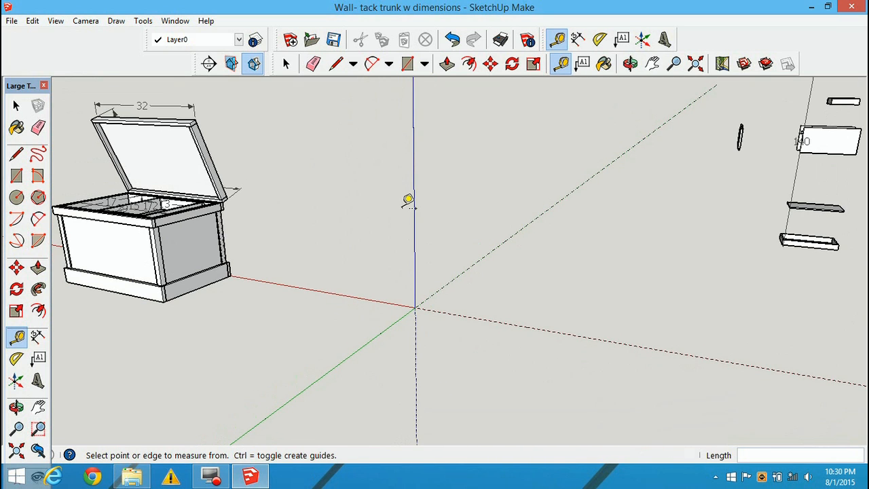
{"action": "left_click", "coordinate": [32, 21]}
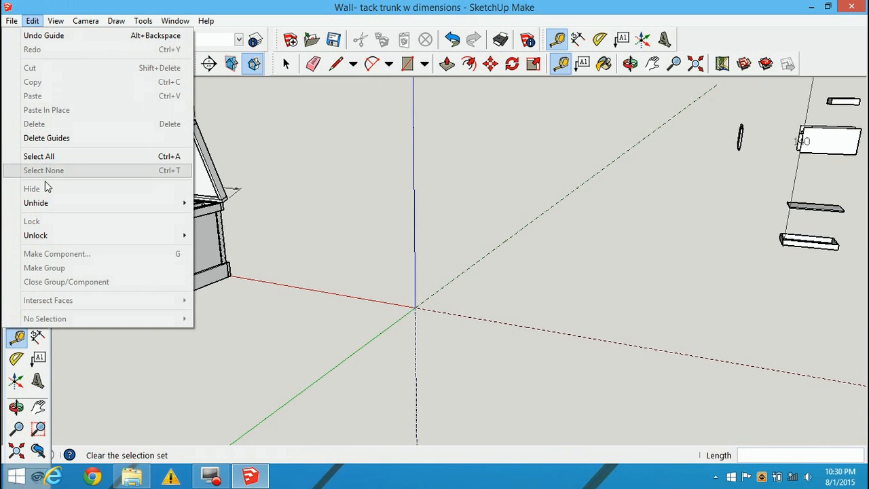
{"action": "mouse_move", "coordinate": [49, 203]}
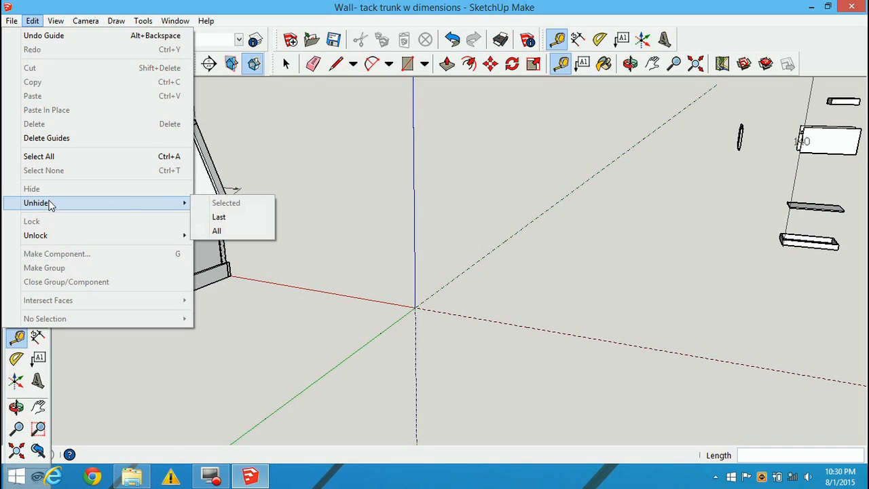
{"action": "left_click", "coordinate": [220, 217]}
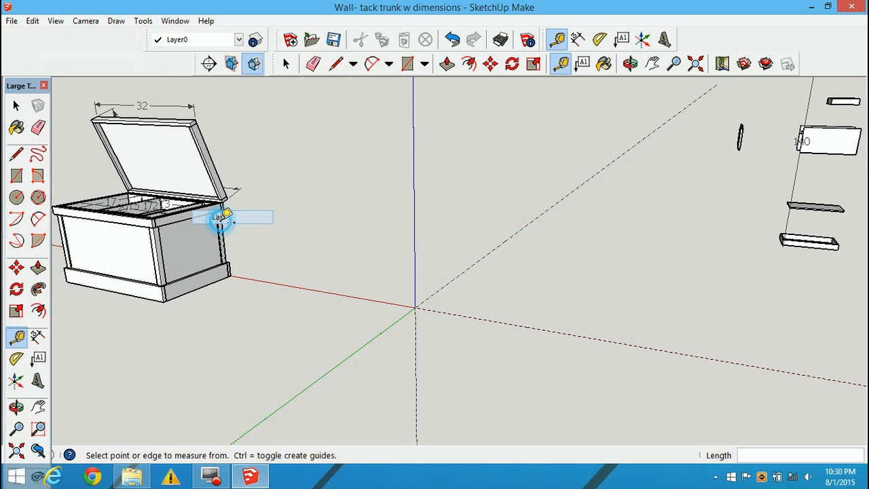
Create a guide parallel to the green axis guide, offset 32 inches along the red axis away from the open trunk.
{"action": "scroll", "coordinate": [414, 289], "scroll_direction": "down", "scroll_amount": 3}
{"action": "middle_click_drag", "start_coordinate": [416, 325], "coordinate": [553, 365]}
{"action": "key", "text": "t"}
{"action": "scroll", "coordinate": [412, 311], "scroll_direction": "up", "scroll_amount": 3}
{"action": "middle_click_drag", "start_coordinate": [625, 306], "coordinate": [376, 342], "text": "shift"}
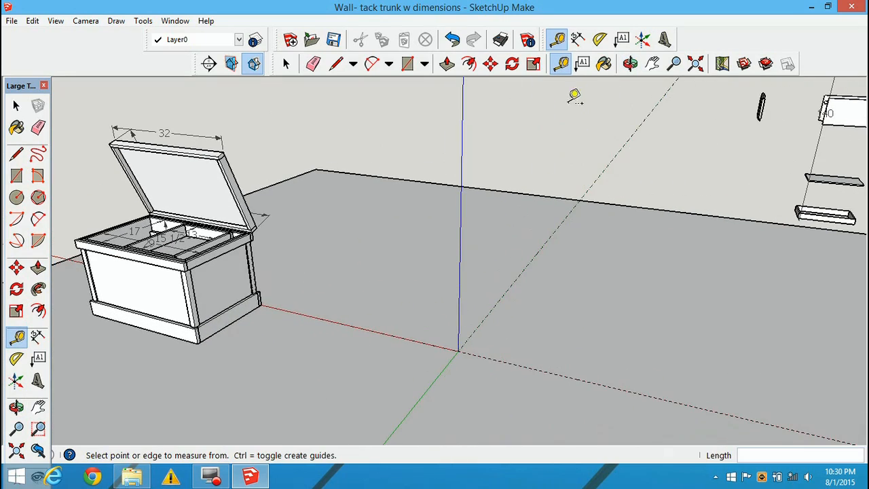
{"action": "left_click", "coordinate": [505, 293]}
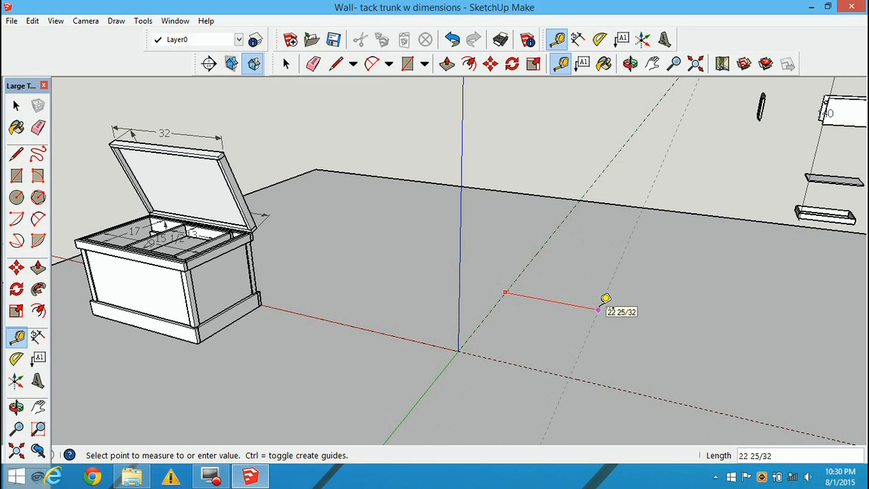
{"action": "type", "text": "32"}
{"action": "key", "text": "Return"}
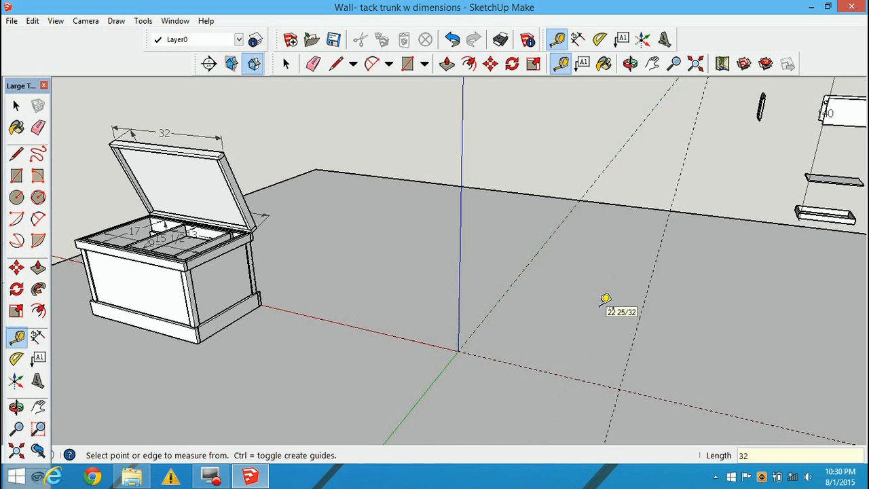
Create a guide parallel to the red axis guide, offset 20 inches behind it along the green axis.
{"action": "left_click", "coordinate": [556, 374]}
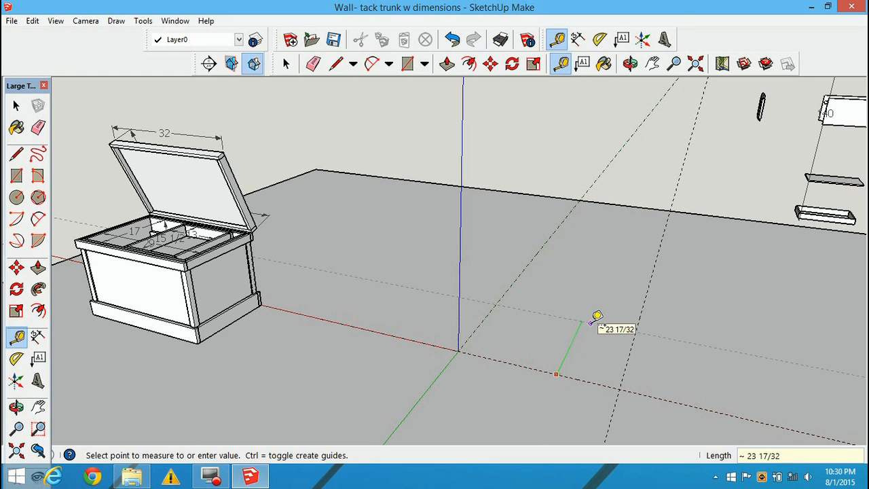
{"action": "type", "text": "20"}
{"action": "key", "text": "Return"}
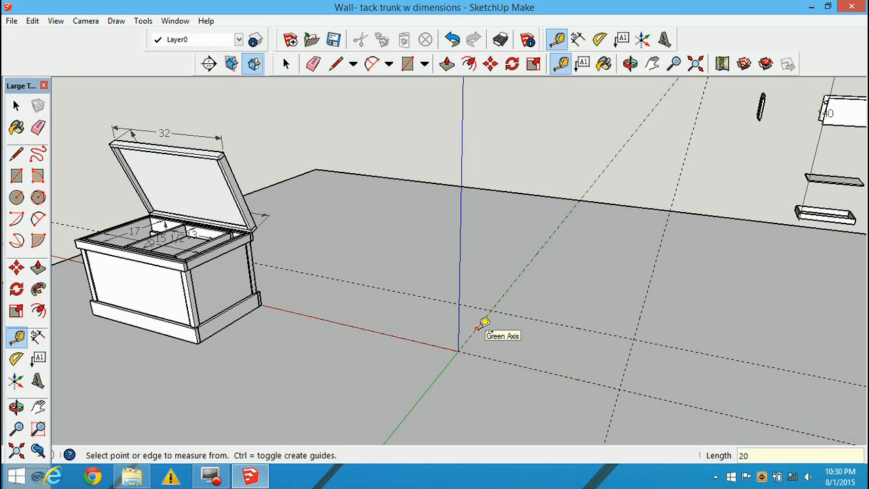
Create guides 20 inches above both the green axis guide and the parallel guide 32 inches from it.
{"action": "middle_click_drag", "start_coordinate": [485, 324], "coordinate": [462, 292]}
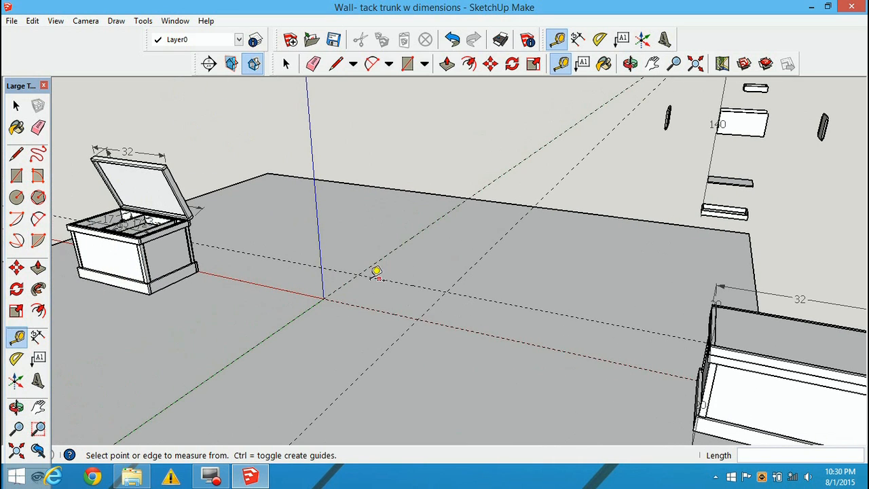
{"action": "left_click", "coordinate": [343, 284]}
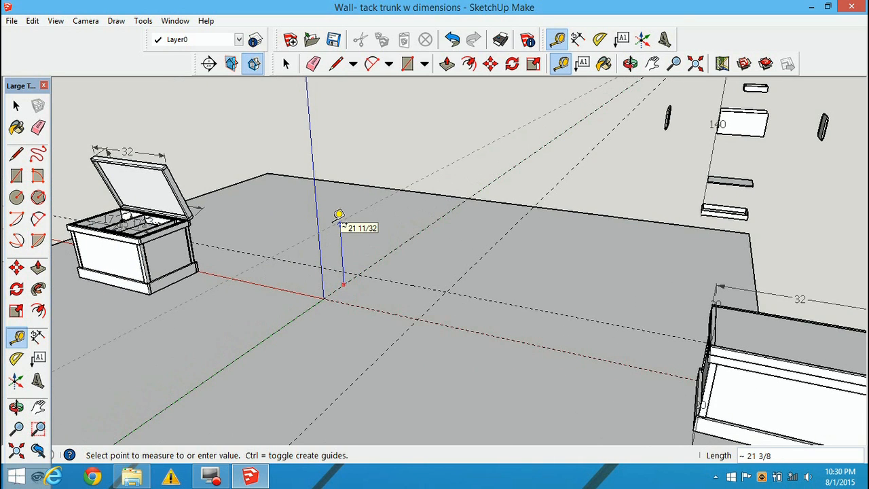
{"action": "left_click", "coordinate": [339, 215]}
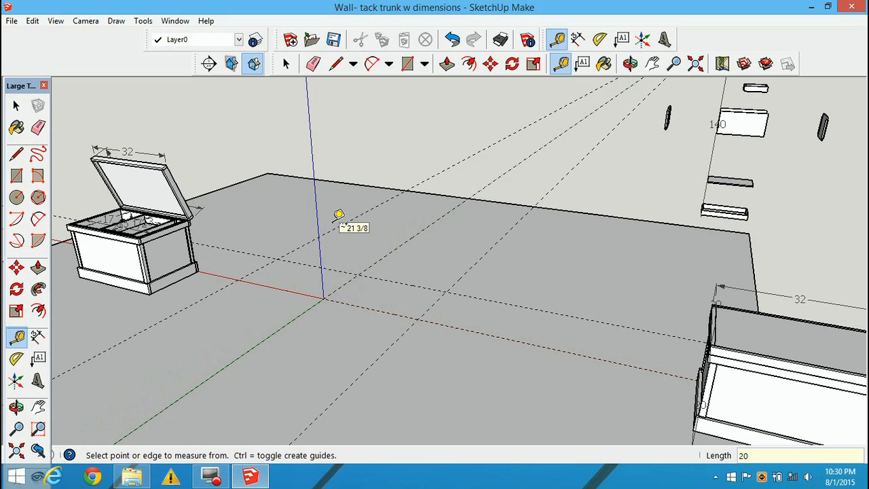
{"action": "left_click", "coordinate": [430, 307]}
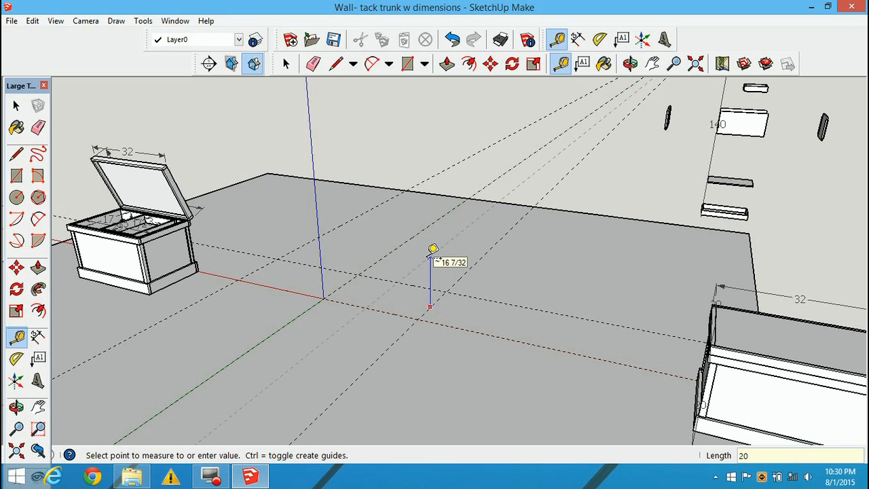
{"action": "left_click", "coordinate": [432, 249]}
Create a guide parallel to the red axis guide, offset 20 inches straight up along the blue axis.
{"action": "middle_click_drag", "start_coordinate": [387, 254], "coordinate": [413, 277]}
{"action": "left_click", "coordinate": [403, 296]}
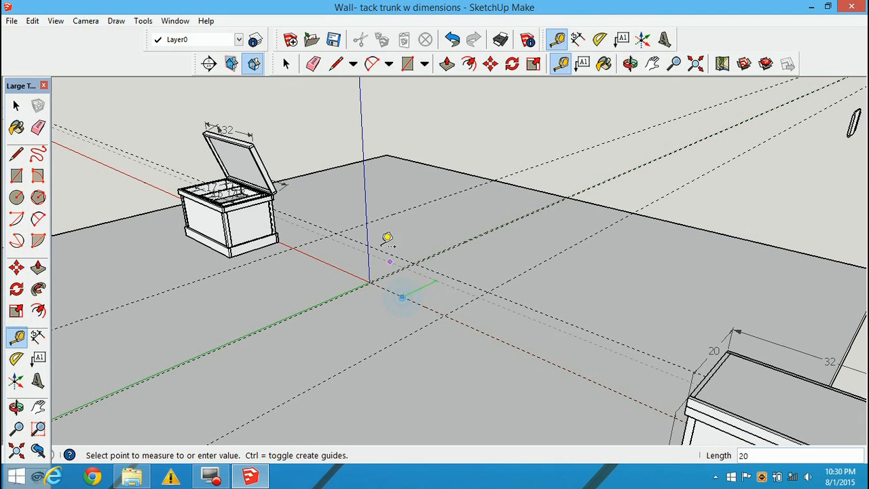
{"action": "left_click", "coordinate": [367, 223]}
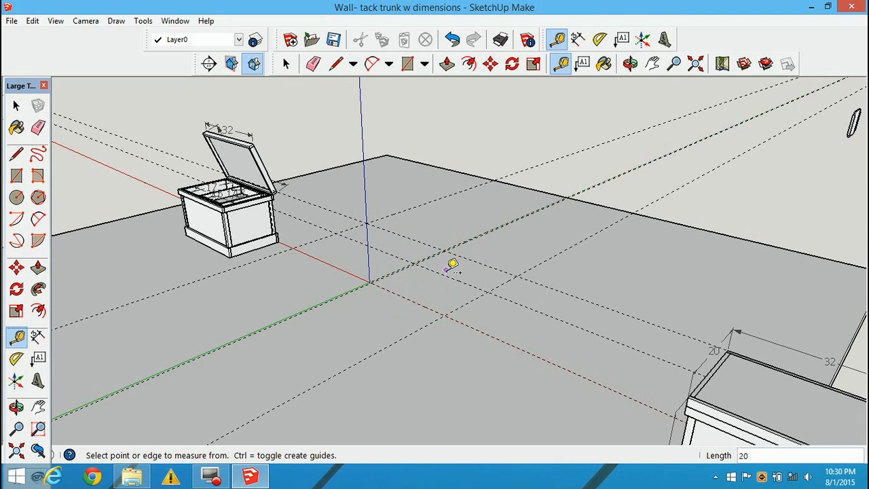
Create a guide 20 inches above the rear floor guide that runs parallel to the red axis.
{"action": "middle_click_drag", "start_coordinate": [445, 274], "coordinate": [448, 254]}
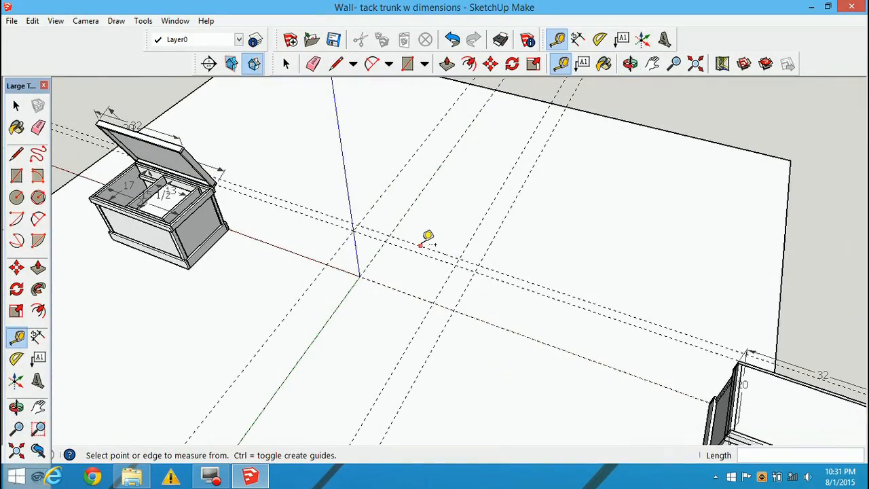
{"action": "left_click", "coordinate": [423, 243]}
{"action": "middle_click_drag", "start_coordinate": [405, 204], "coordinate": [328, 31]}
{"action": "middle_click_drag", "start_coordinate": [436, 274], "coordinate": [440, 303]}
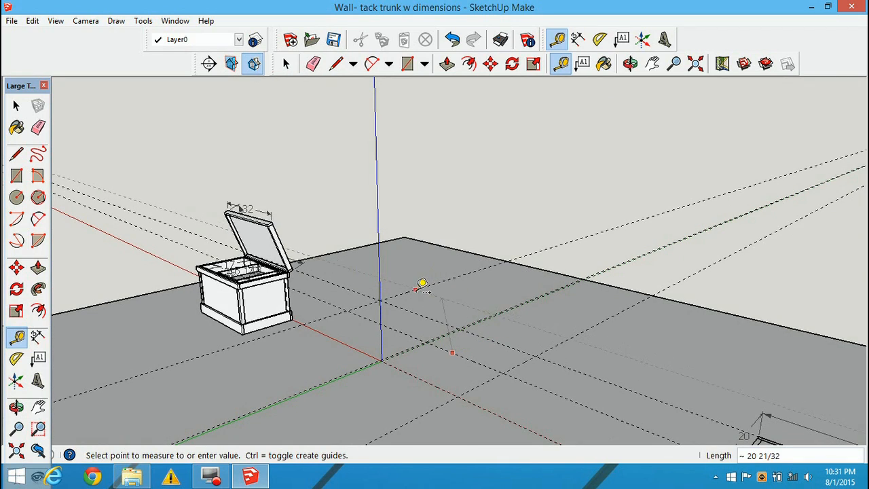
{"action": "left_click", "coordinate": [436, 302]}
{"action": "middle_click_drag", "start_coordinate": [451, 339], "coordinate": [478, 330]}
{"action": "left_click", "coordinate": [472, 343]}
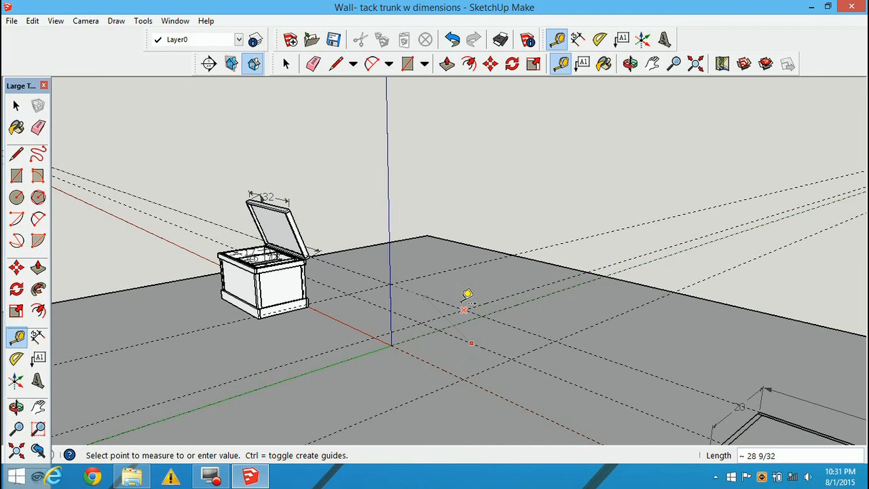
{"action": "middle_click_drag", "start_coordinate": [489, 285], "coordinate": [478, 260]}
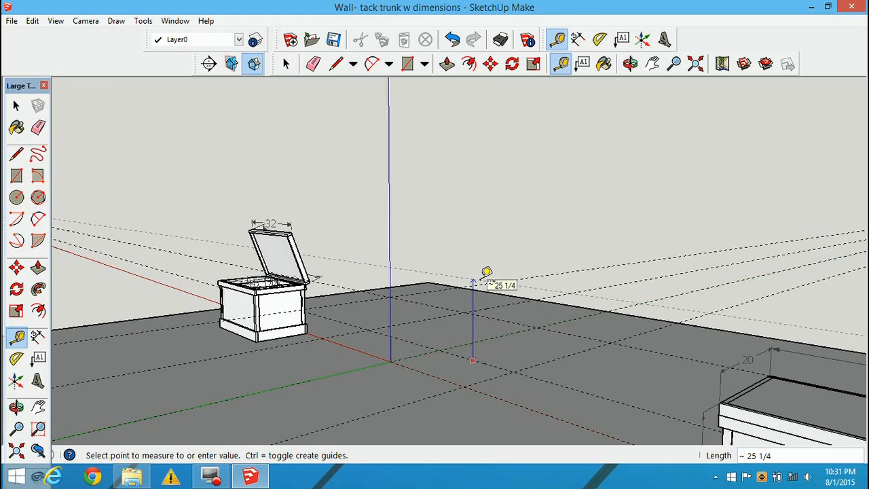
{"action": "type", "text": "20"}
{"action": "key", "text": "Return"}
Create vertical guides joining the upper and lower guide intersections at the four corners of the trunk layout.
{"action": "middle_click_drag", "start_coordinate": [410, 282], "coordinate": [482, 311]}
{"action": "middle_click_drag", "start_coordinate": [490, 342], "coordinate": [526, 276]}
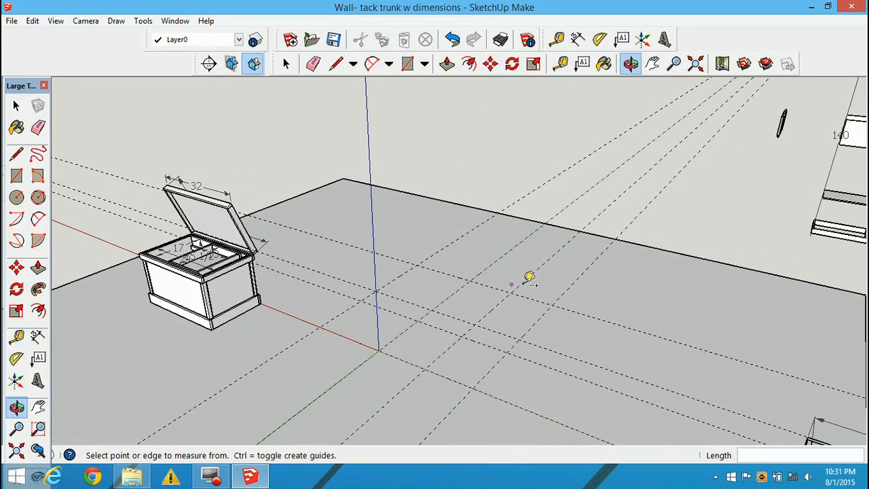
{"action": "left_click", "coordinate": [511, 293]}
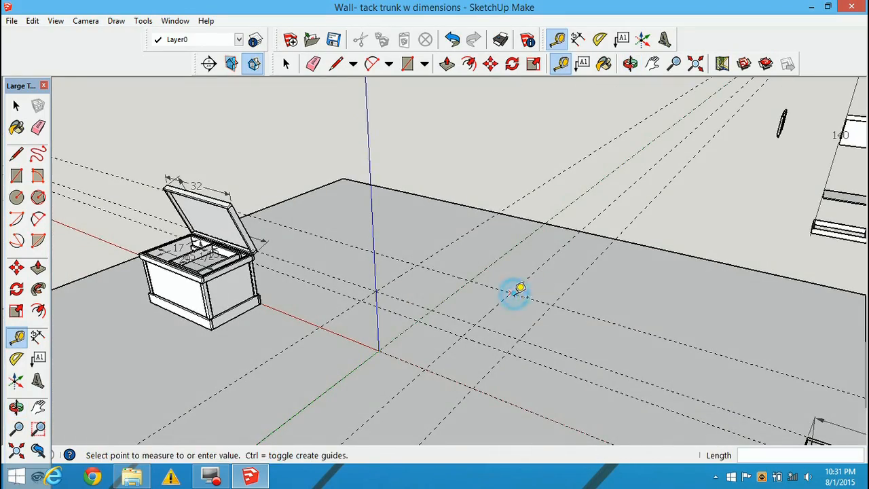
{"action": "left_click", "coordinate": [511, 347]}
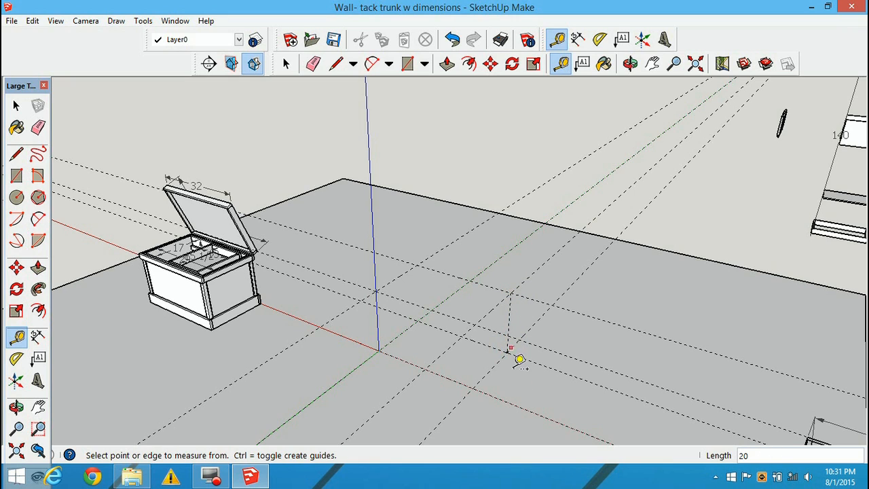
{"action": "left_click", "coordinate": [421, 265]}
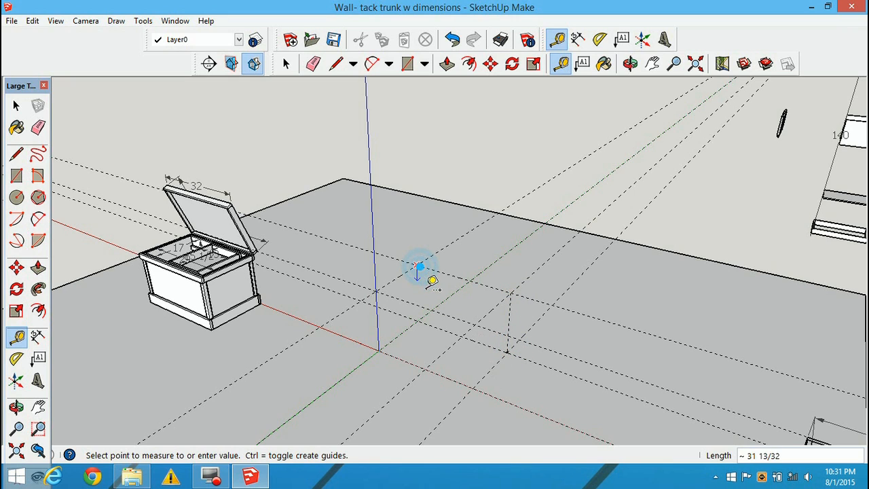
{"action": "left_click", "coordinate": [417, 320]}
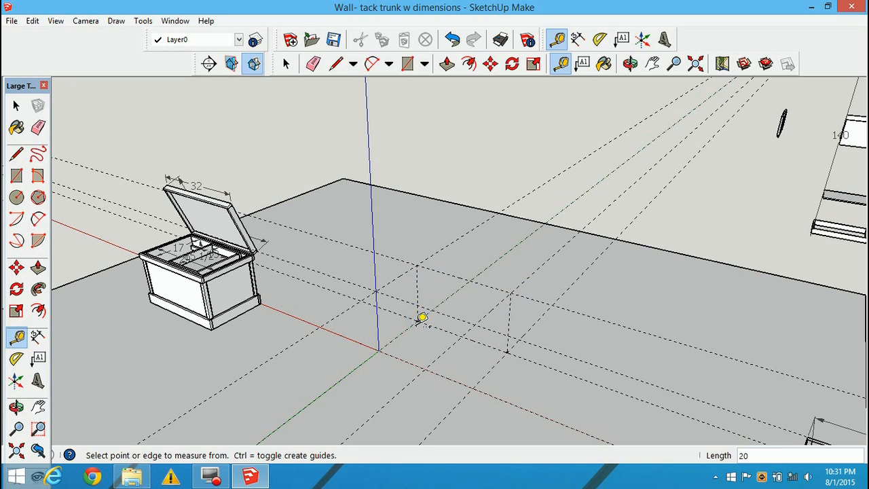
{"action": "left_click", "coordinate": [376, 291]}
{"action": "left_click", "coordinate": [380, 347]}
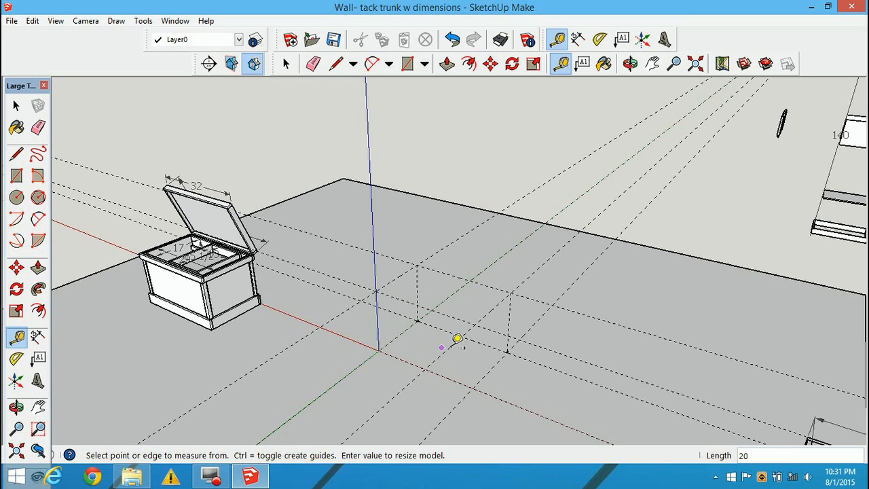
{"action": "middle_click_drag", "start_coordinate": [471, 351], "coordinate": [459, 318]}
{"action": "left_click", "coordinate": [470, 310]}
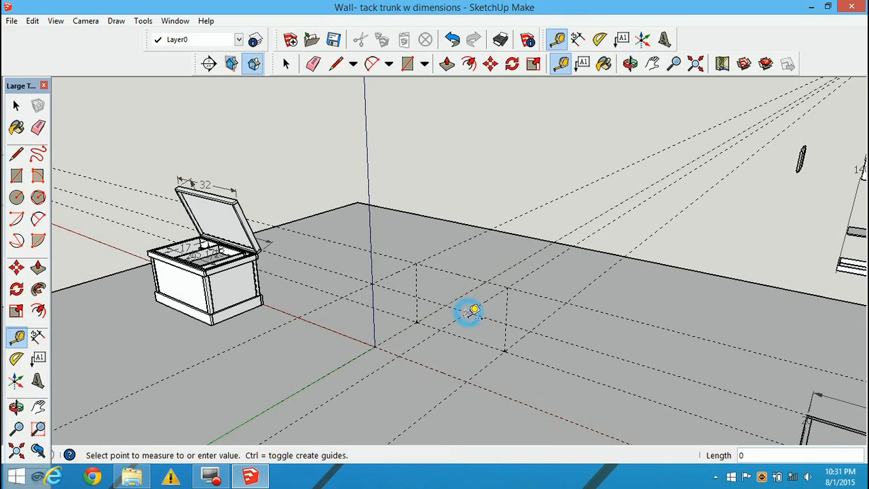
{"action": "left_click", "coordinate": [471, 381]}
Examine the base trim and corner construction of the open trunk model.
{"action": "middle_click_drag", "start_coordinate": [500, 284], "coordinate": [466, 285]}
{"action": "middle_click_drag", "start_coordinate": [367, 285], "coordinate": [410, 307]}
{"action": "scroll", "coordinate": [238, 338], "scroll_direction": "up", "scroll_amount": 5}
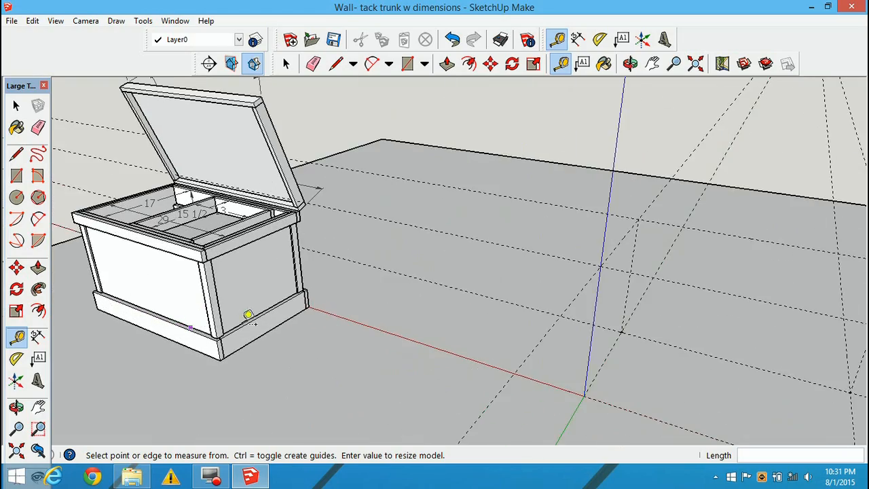
{"action": "middle_click_drag", "start_coordinate": [252, 333], "coordinate": [403, 304]}
{"action": "scroll", "coordinate": [410, 240], "scroll_direction": "up", "scroll_amount": 5}
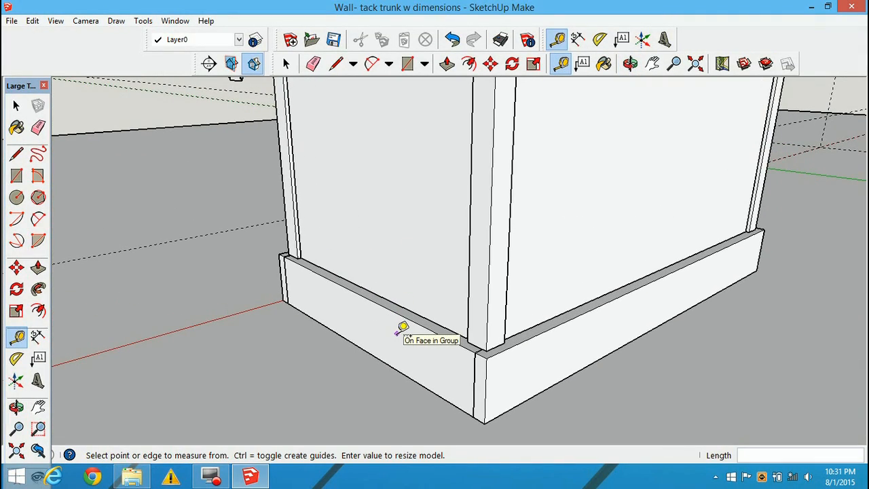
{"action": "scroll", "coordinate": [402, 330], "scroll_direction": "down", "scroll_amount": 6}
{"action": "middle_click_drag", "start_coordinate": [656, 269], "coordinate": [330, 301]}
{"action": "middle_click_drag", "start_coordinate": [348, 244], "coordinate": [420, 305]}
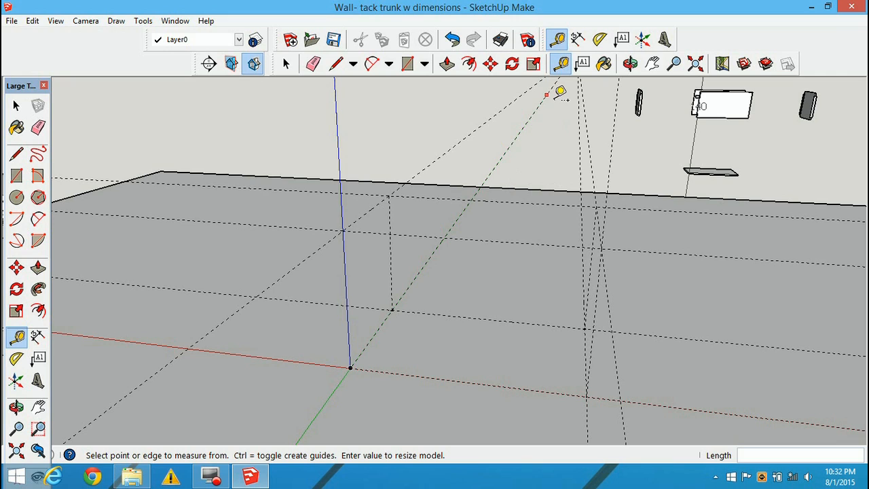
Try a .75 by 3.5 inch rectangle at the rear floor guide's intersection with the green axis guide, and undo it.
{"action": "left_click", "coordinate": [410, 63]}
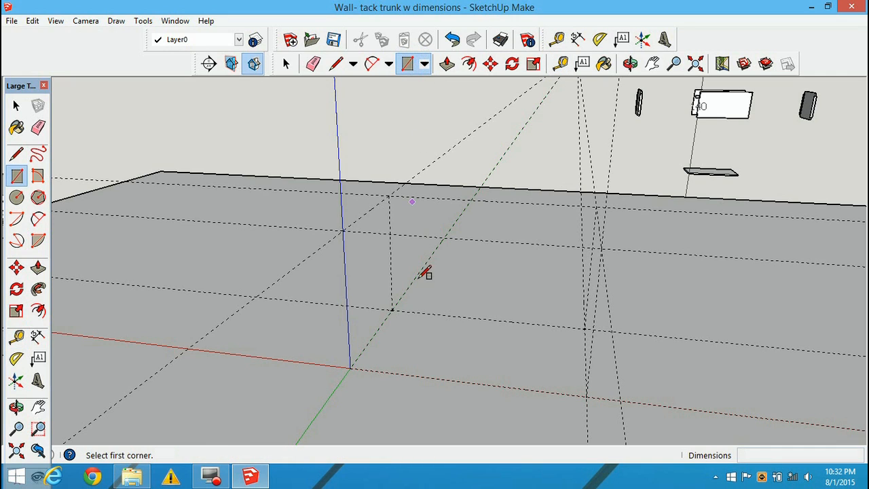
{"action": "left_click", "coordinate": [392, 309]}
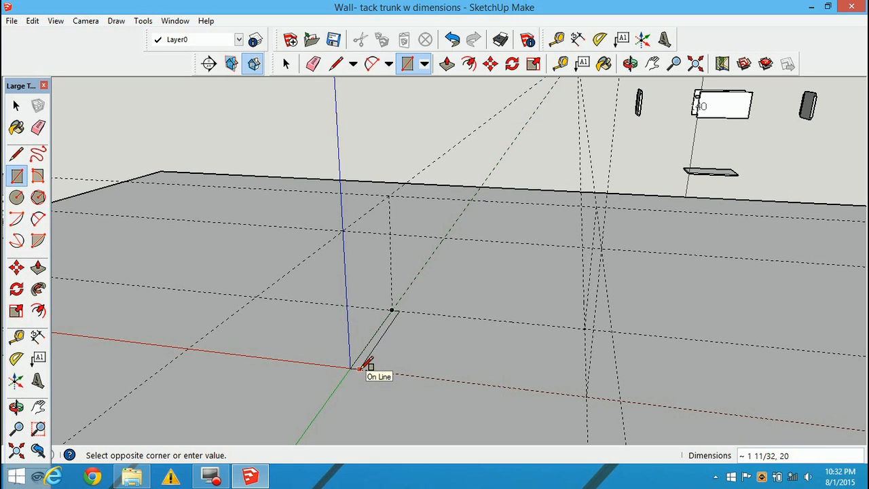
{"action": "type", "text": "5,"}
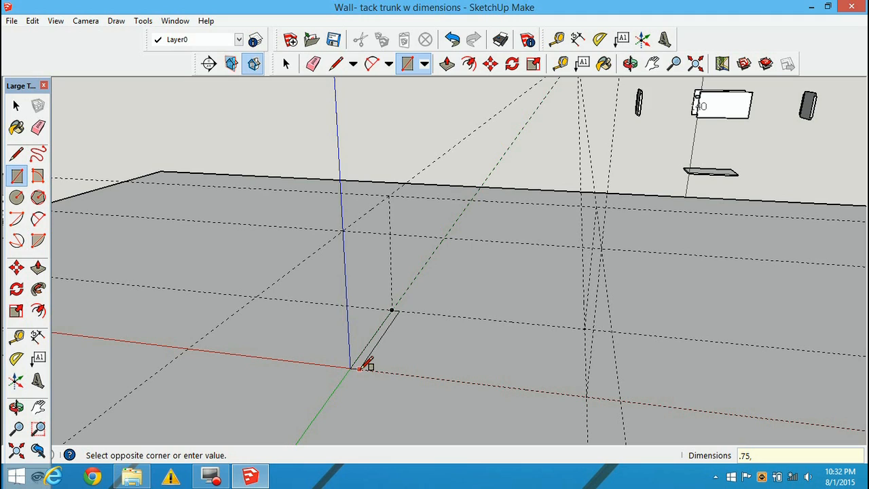
{"action": "key", "text": "Return"}
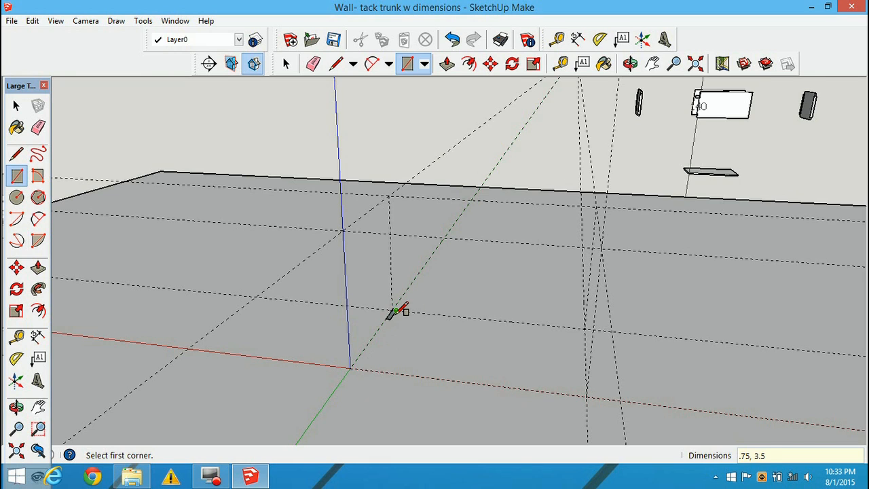
{"action": "scroll", "coordinate": [398, 307], "scroll_direction": "up", "scroll_amount": 3}
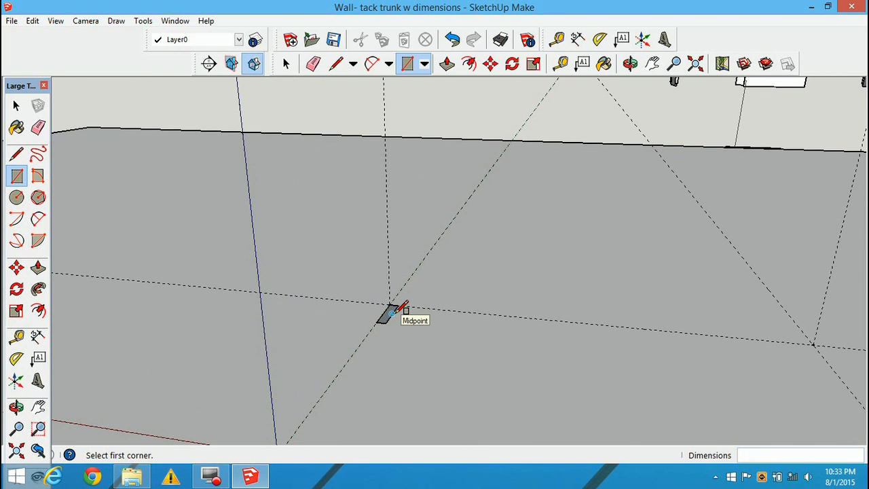
{"action": "left_click", "coordinate": [452, 40]}
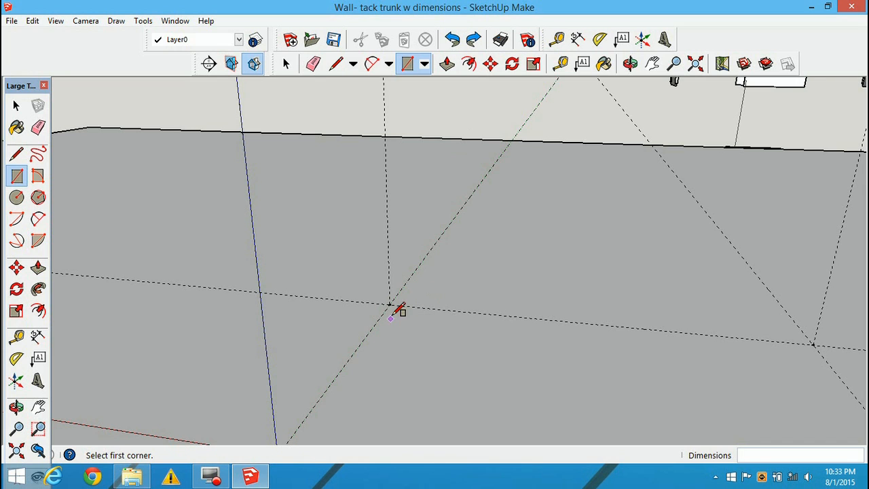
Draw a .75 by 20 inch rectangle along the green axis guide, from the rear floor guide to the red axis.
{"action": "scroll", "coordinate": [394, 312], "scroll_direction": "down", "scroll_amount": 2}
{"action": "left_click", "coordinate": [391, 308]}
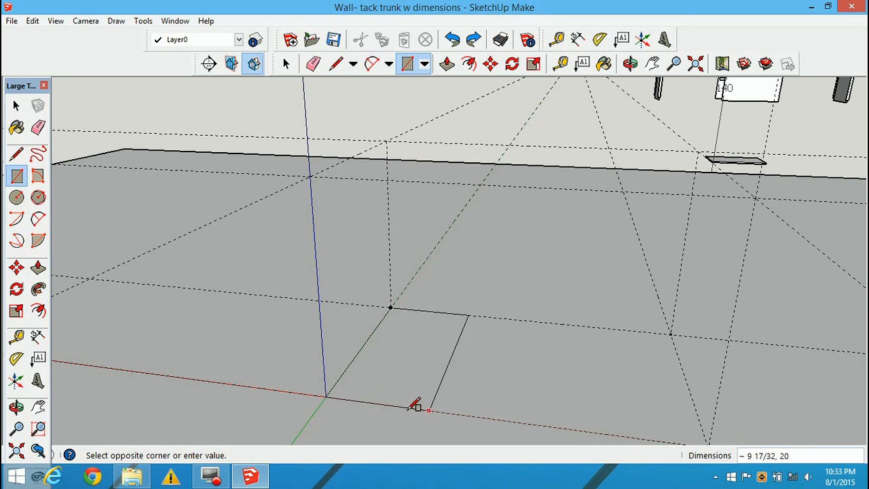
{"action": "left_click", "coordinate": [341, 397]}
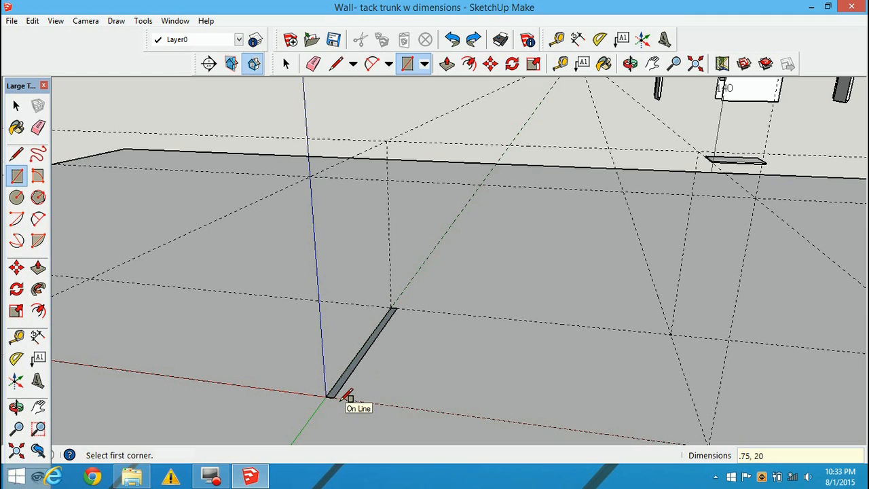
Push/Pull the narrow floor rectangle up 3 1/2 inches to form the side base board.
{"action": "left_click", "coordinate": [447, 64]}
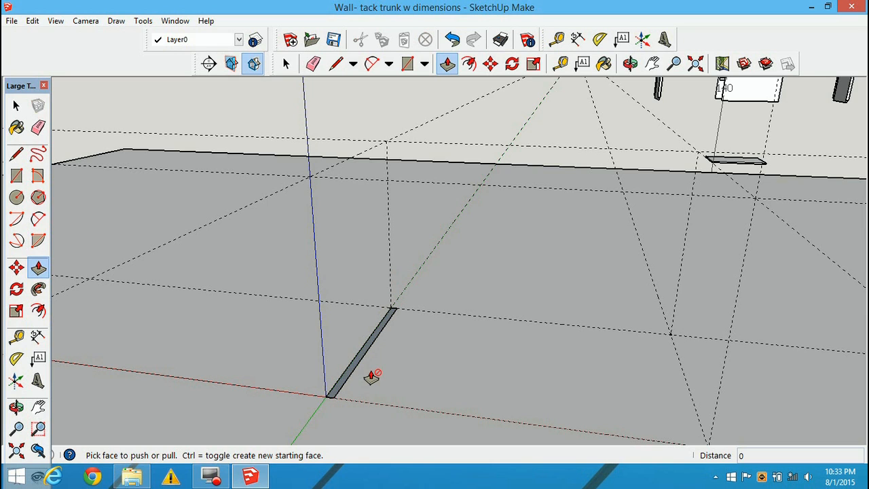
{"action": "scroll", "coordinate": [347, 377], "scroll_direction": "up", "scroll_amount": 2}
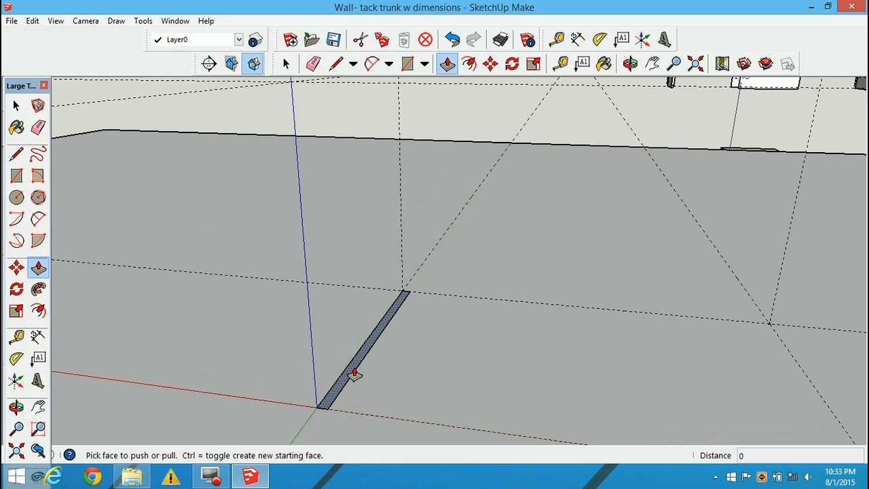
{"action": "left_click", "coordinate": [353, 373]}
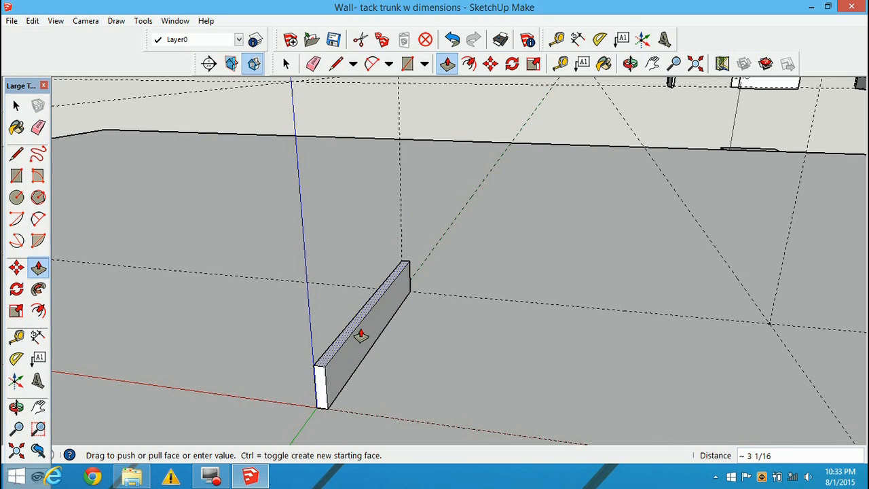
{"action": "key", "text": "Return"}
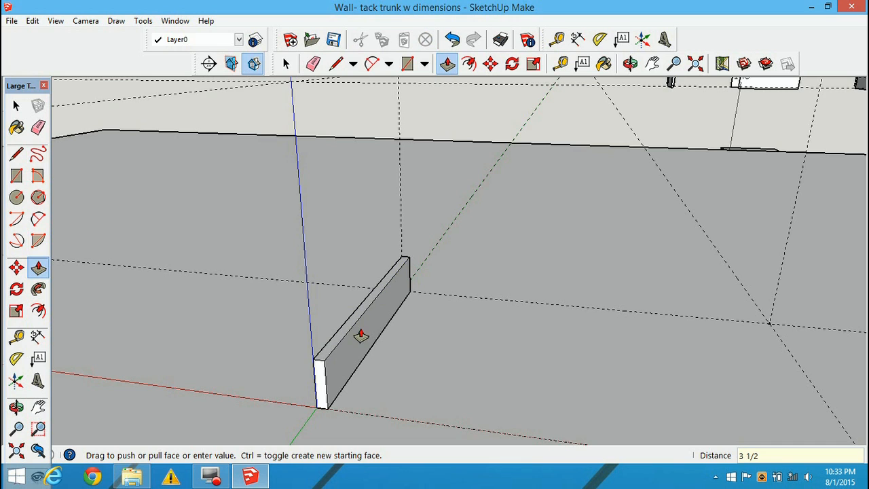
{"action": "left_click", "coordinate": [286, 66]}
{"action": "scroll", "coordinate": [323, 362], "scroll_direction": "down", "scroll_amount": 2}
{"action": "scroll", "coordinate": [323, 361], "scroll_direction": "down", "scroll_amount": 2}
{"action": "middle_click_drag", "start_coordinate": [323, 359], "coordinate": [365, 339]}
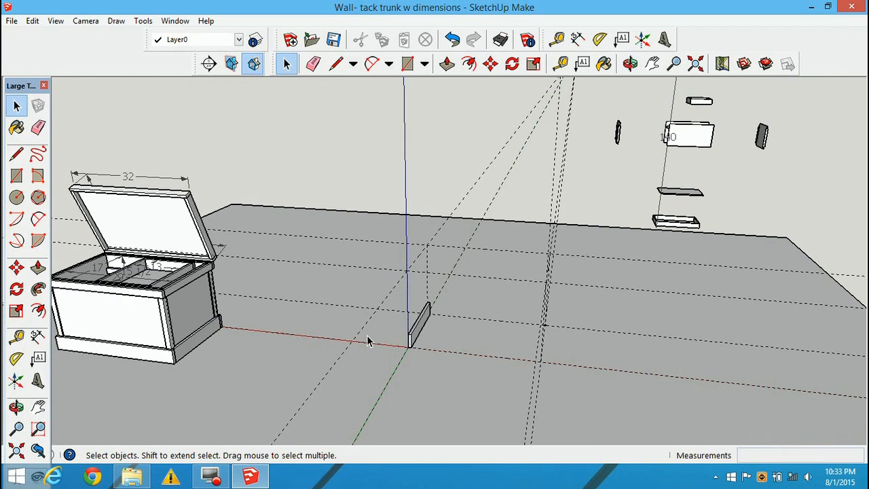
Examine how the finished trunk's base trim boards meet at the corners on its front and sides.
{"action": "middle_click_drag", "start_coordinate": [430, 337], "coordinate": [389, 330]}
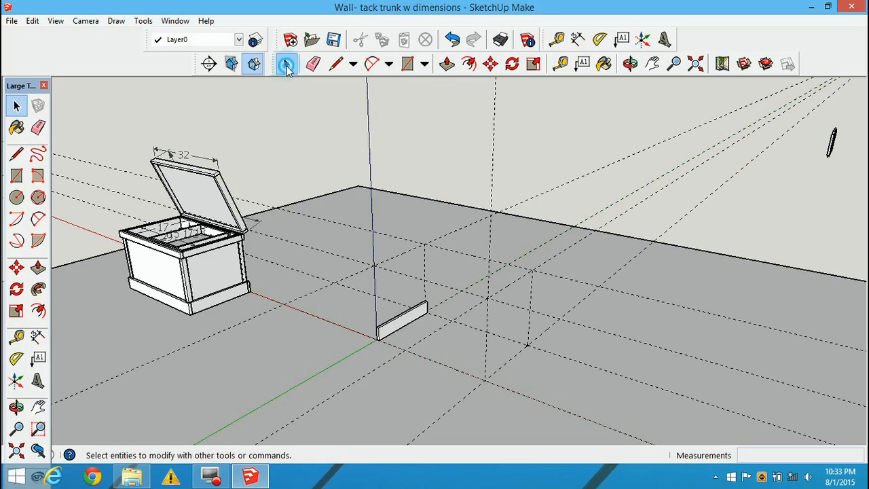
{"action": "scroll", "coordinate": [404, 352], "scroll_direction": "up", "scroll_amount": 5}
{"action": "middle_click_drag", "start_coordinate": [367, 310], "coordinate": [380, 254]}
{"action": "scroll", "coordinate": [380, 257], "scroll_direction": "down", "scroll_amount": 3}
{"action": "middle_click_drag", "start_coordinate": [613, 334], "coordinate": [485, 246]}
{"action": "scroll", "coordinate": [412, 239], "scroll_direction": "up", "scroll_amount": 2}
{"action": "scroll", "coordinate": [366, 270], "scroll_direction": "up", "scroll_amount": 3}
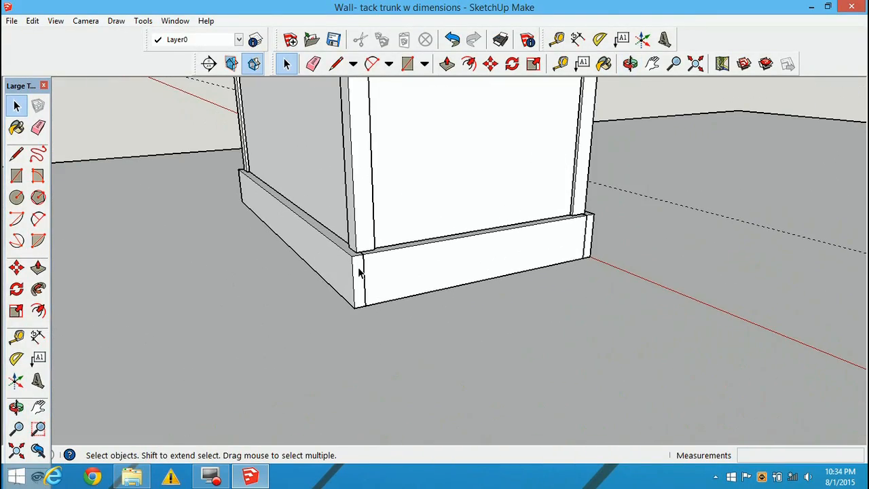
{"action": "middle_click_drag", "start_coordinate": [351, 276], "coordinate": [650, 265]}
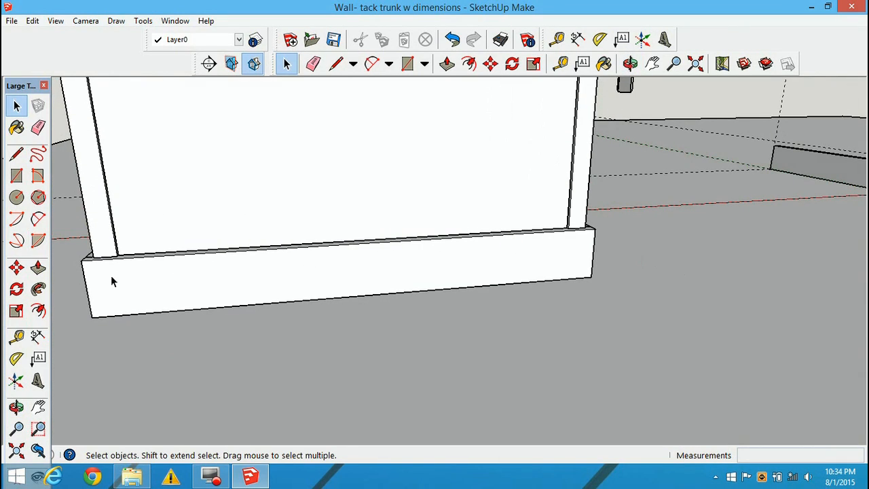
{"action": "middle_click_drag", "start_coordinate": [582, 252], "coordinate": [299, 265]}
{"action": "scroll", "coordinate": [682, 265], "scroll_direction": "down", "scroll_amount": 3}
{"action": "middle_click_drag", "start_coordinate": [678, 265], "coordinate": [232, 269], "text": "shift"}
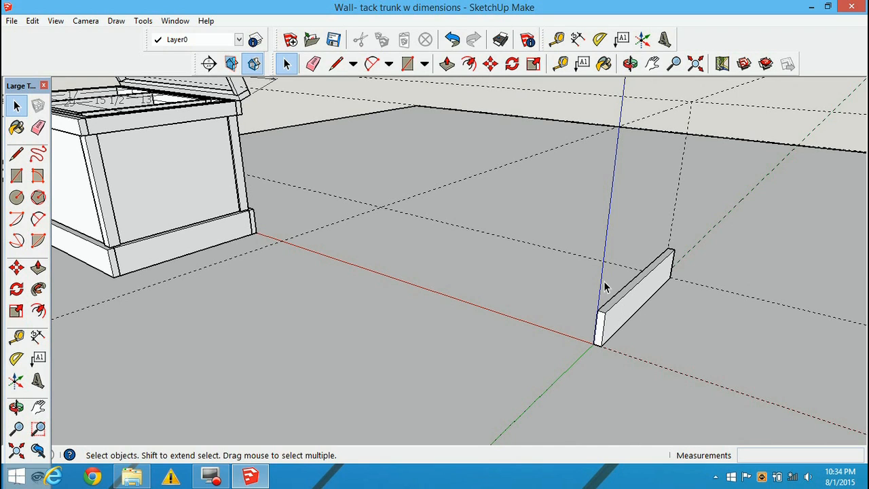
Undo the 20 inch side base board, removing both its extrusion and its floor rectangle.
{"action": "left_click", "coordinate": [452, 39]}
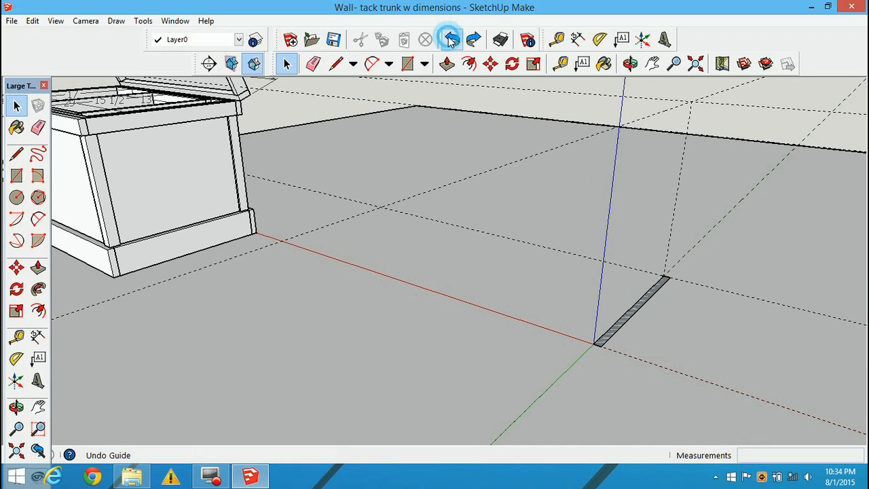
{"action": "left_click", "coordinate": [451, 39]}
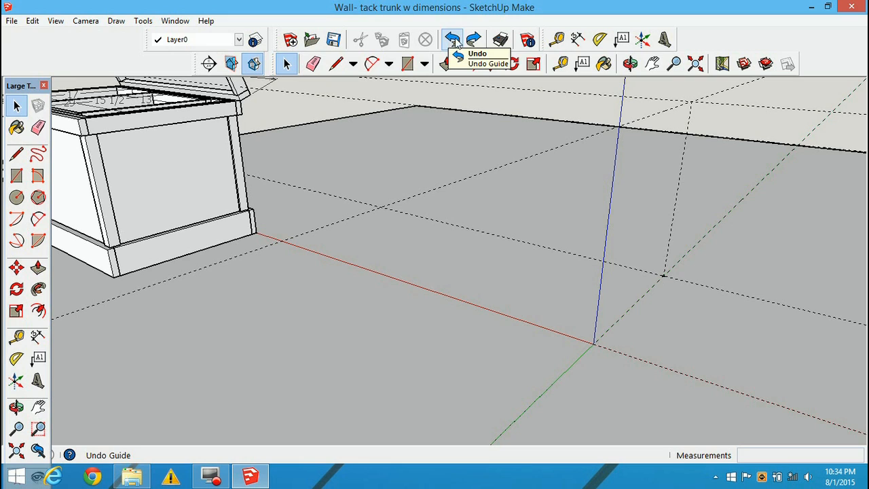
{"action": "left_click", "coordinate": [473, 39]}
{"action": "left_click", "coordinate": [473, 40]}
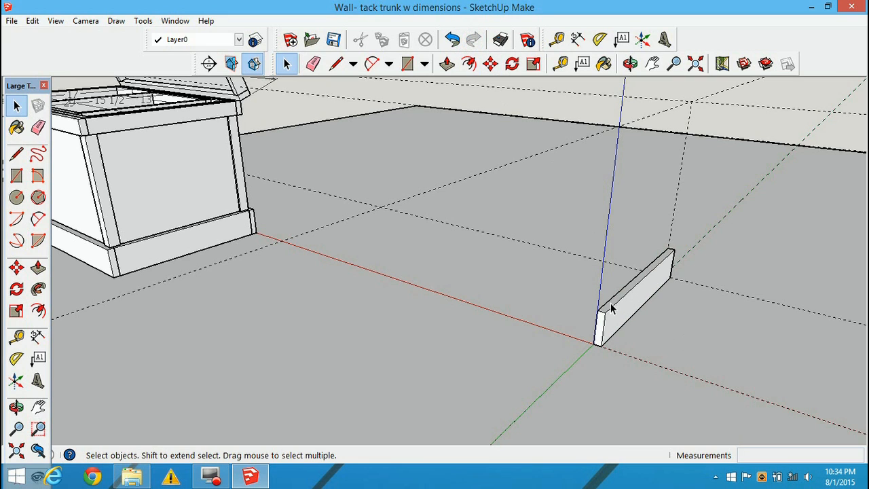
{"action": "left_click", "coordinate": [452, 40]}
{"action": "left_click", "coordinate": [452, 40]}
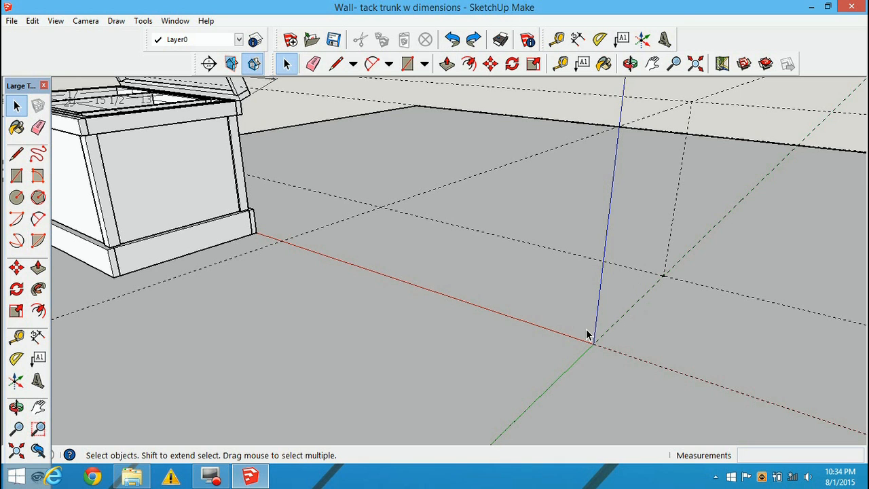
Draw a 32 by .75 inch rectangle from the origin along the red axis guide to the far floor guide.
{"action": "middle_click_drag", "start_coordinate": [727, 359], "coordinate": [476, 287], "text": "shift"}
{"action": "left_click", "coordinate": [407, 64]}
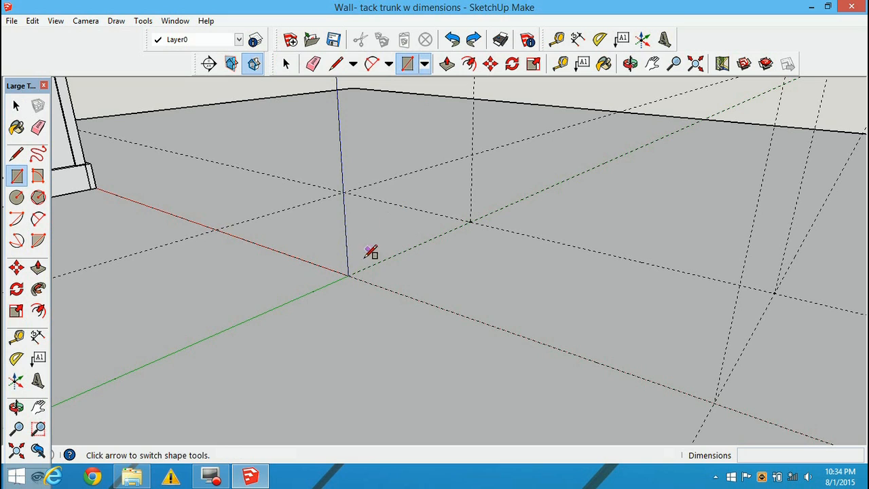
{"action": "left_click", "coordinate": [348, 275]}
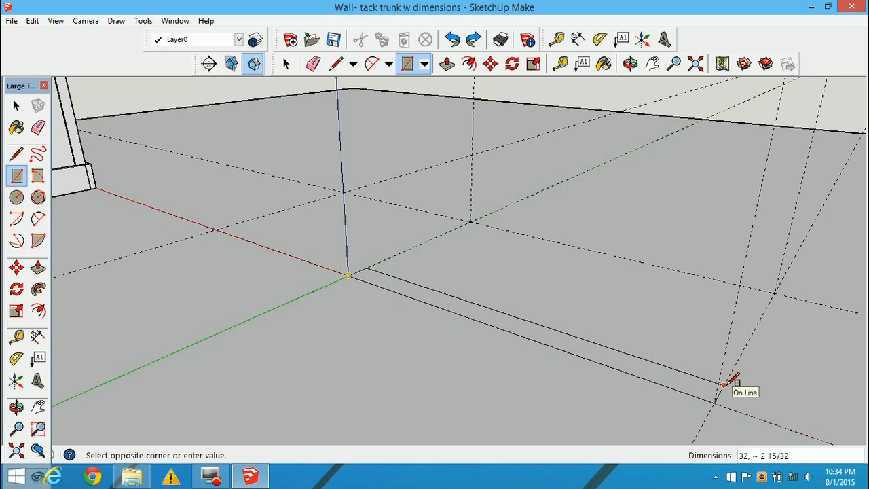
{"action": "type", "text": "32."}
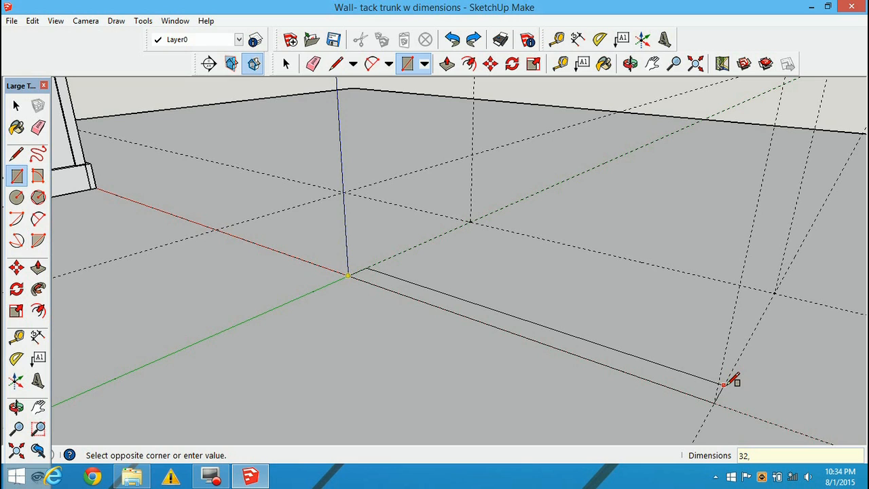
{"action": "key", "text": "Return"}
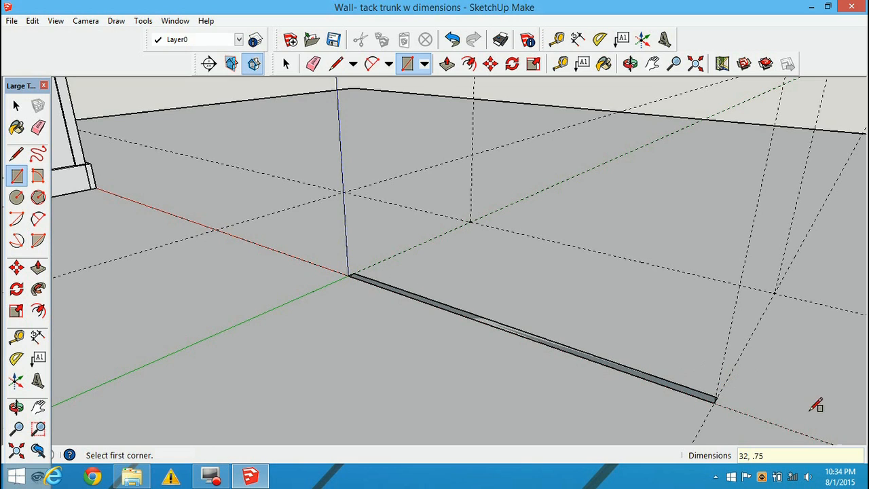
Push/Pull the 32 inch floor rectangle up 3 1/2 inches to form the front base board.
{"action": "left_click", "coordinate": [447, 63]}
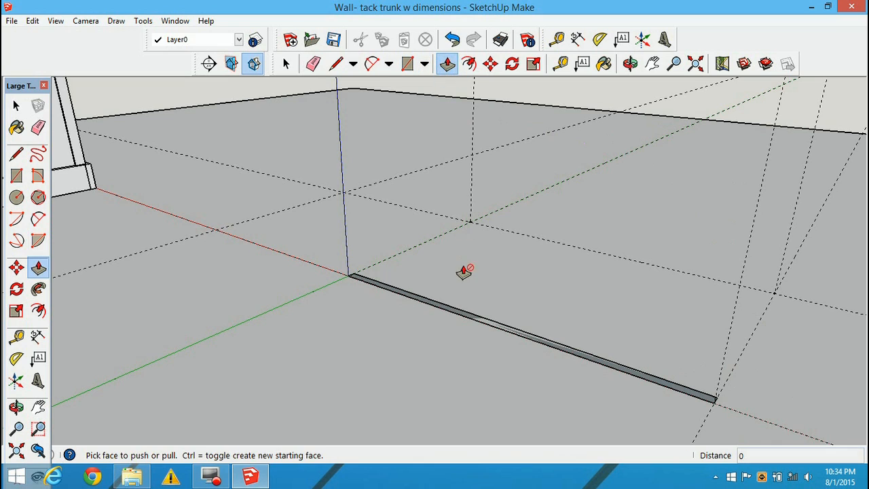
{"action": "left_click", "coordinate": [448, 314]}
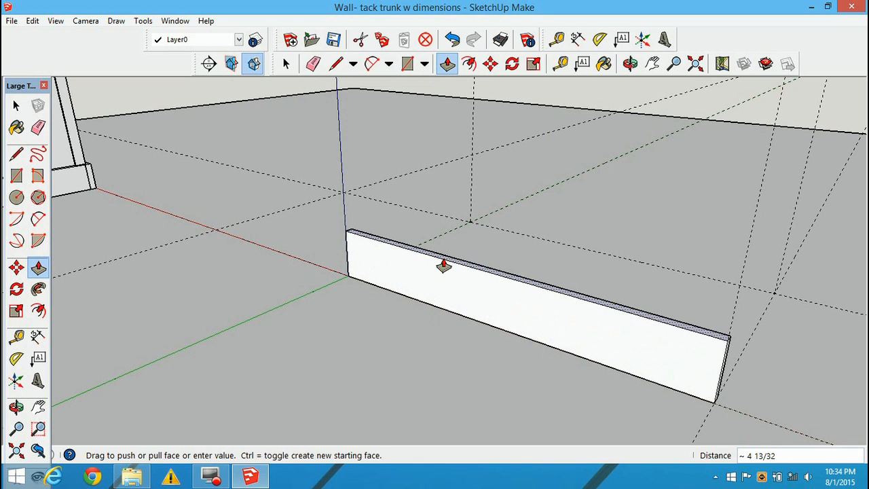
{"action": "key", "text": "Return"}
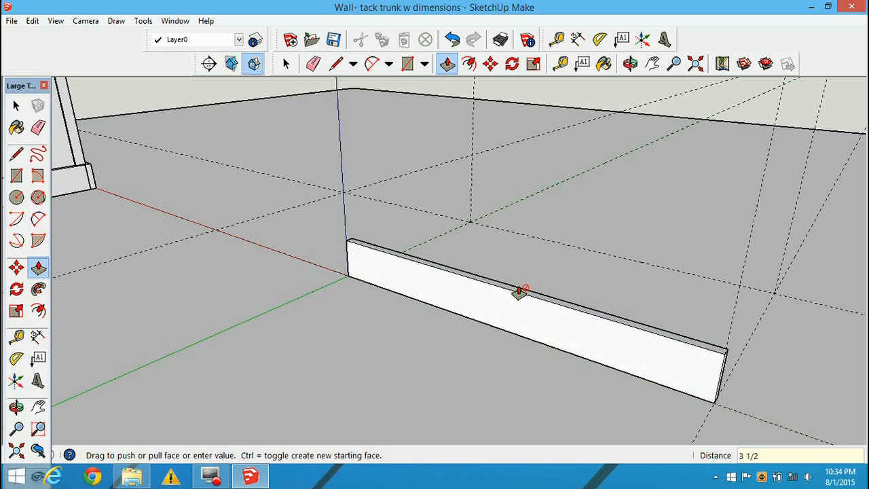
Make the whole 32 inch base board a component named "frontback skirt".
{"action": "left_click", "coordinate": [285, 65]}
{"action": "triple_click", "coordinate": [399, 269]}
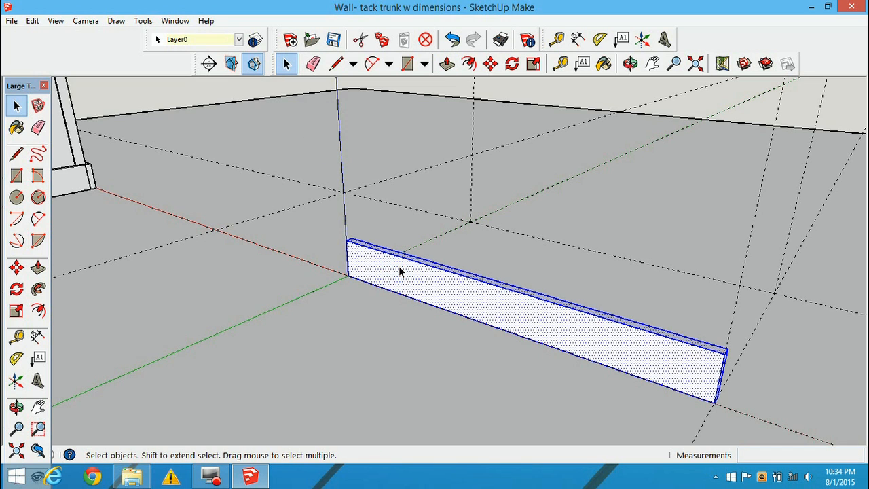
{"action": "right_click", "coordinate": [399, 268]}
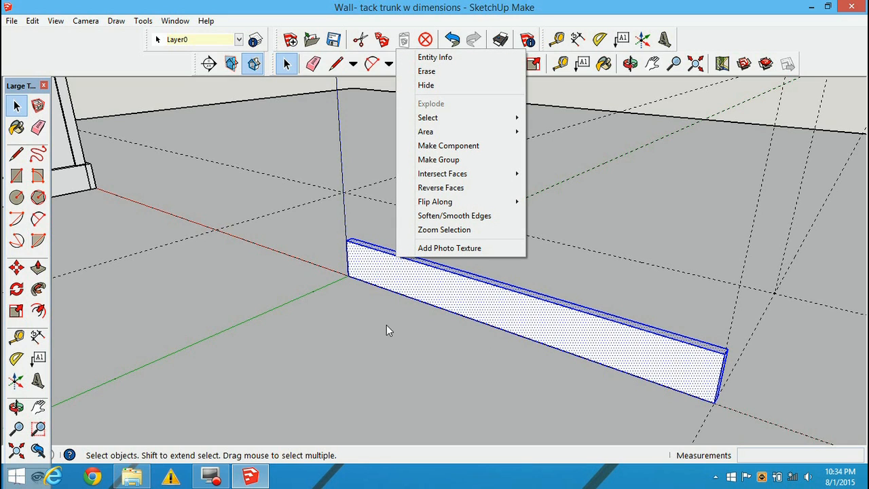
{"action": "left_click", "coordinate": [402, 269]}
{"action": "key", "text": "o"}
{"action": "left_click_drag", "start_coordinate": [403, 301], "coordinate": [419, 291]}
{"action": "key", "text": "space"}
{"action": "right_click", "coordinate": [420, 283]}
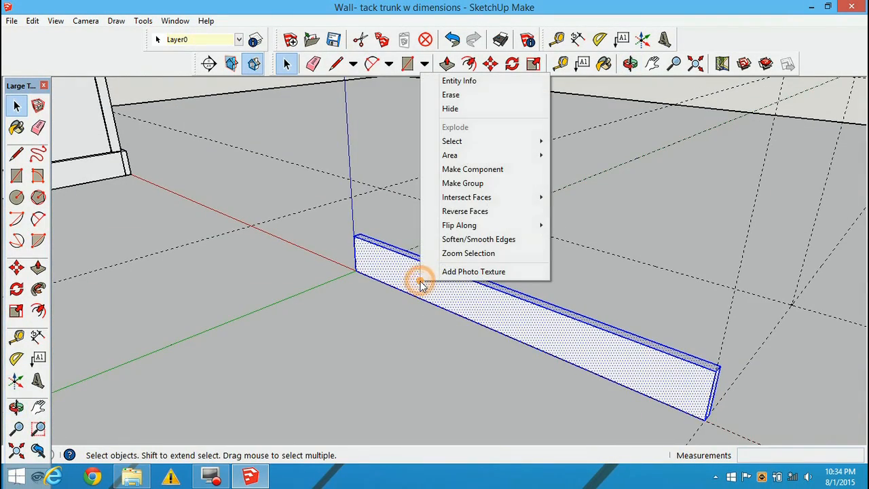
{"action": "left_click", "coordinate": [471, 170]}
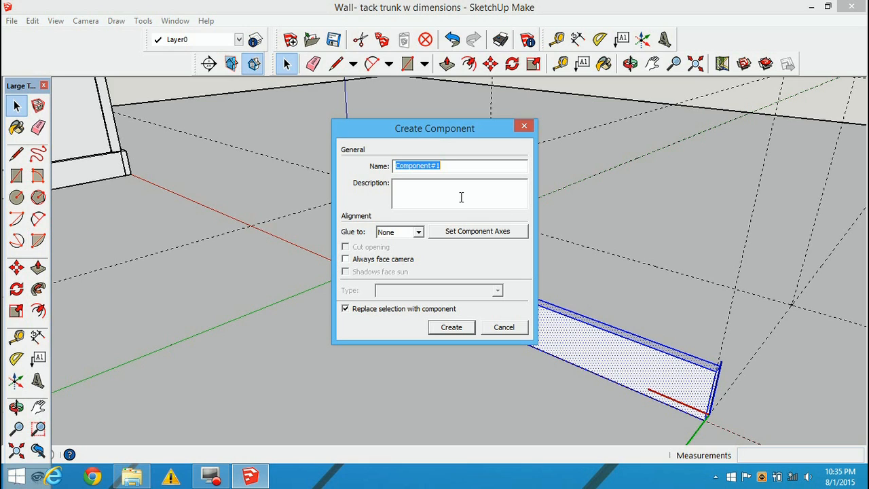
{"action": "type", "text": "fr"}
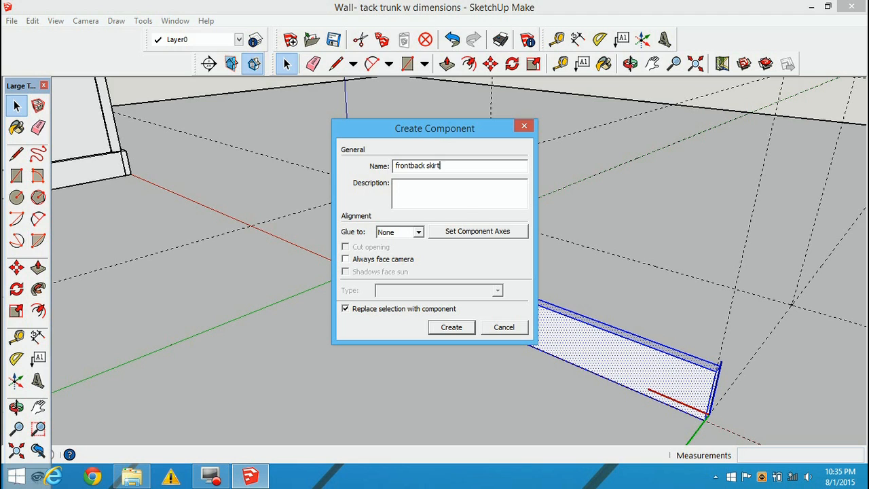
{"action": "type", "text": "ontback skirt"}
{"action": "key", "text": "Return"}
Copy the frontback skirt 19 1/4 inches along the green axis, its outer bottom corner on the rear guide intersection.
{"action": "middle_click_drag", "start_coordinate": [626, 314], "coordinate": [490, 262]}
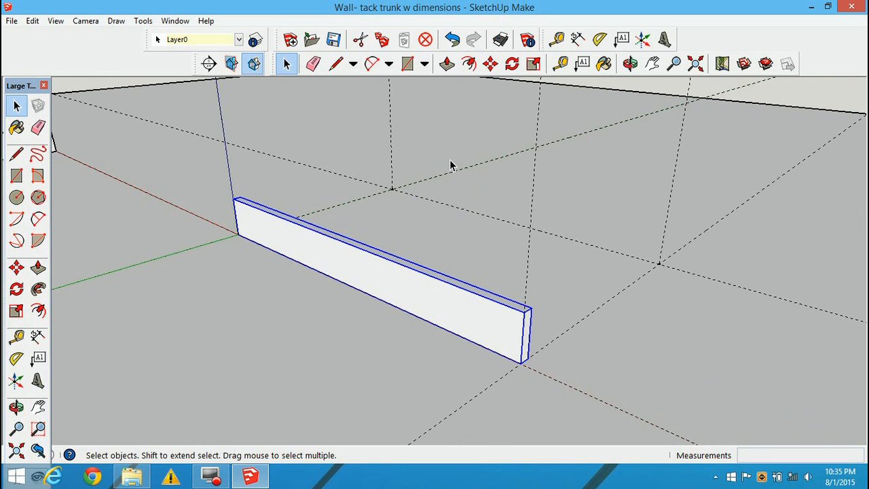
{"action": "left_click", "coordinate": [491, 64]}
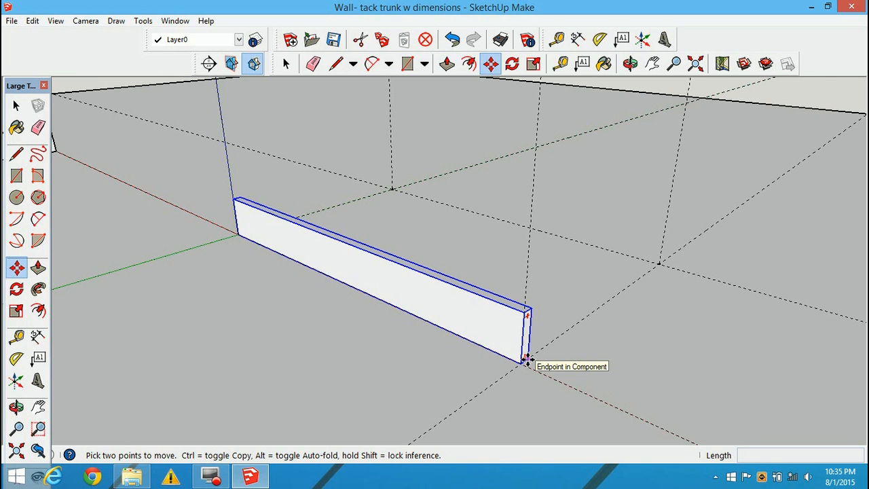
{"action": "scroll", "coordinate": [524, 362], "scroll_direction": "up", "scroll_amount": 2}
{"action": "scroll", "coordinate": [527, 360], "scroll_direction": "up", "scroll_amount": 1}
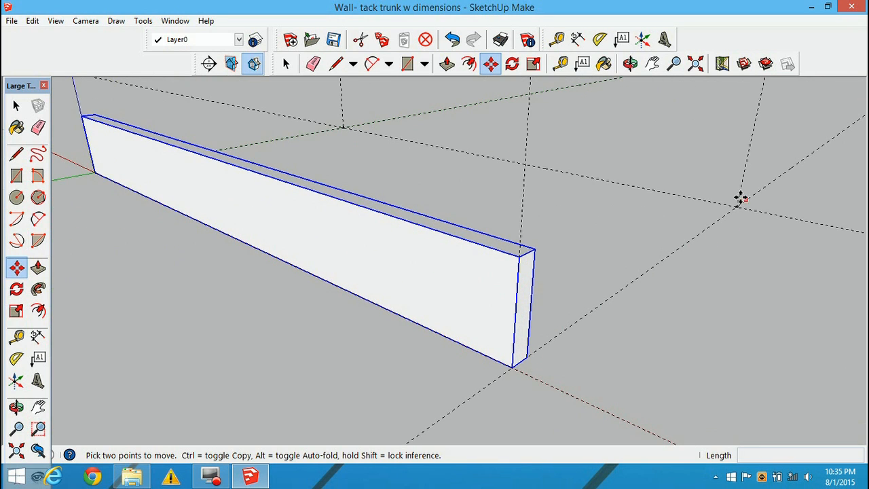
{"action": "left_click", "coordinate": [527, 357]}
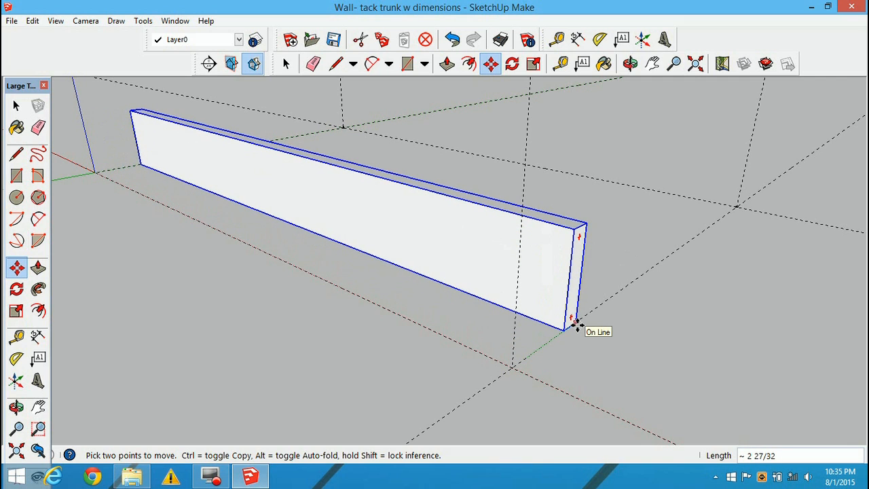
{"action": "key", "text": "ctrl"}
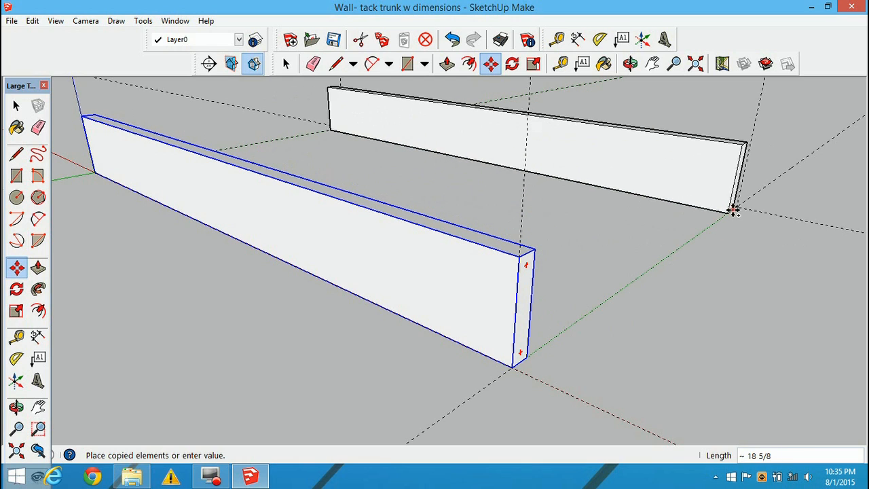
{"action": "scroll", "coordinate": [739, 204], "scroll_direction": "up", "scroll_amount": 3}
{"action": "middle_click_drag", "start_coordinate": [738, 204], "coordinate": [668, 217]}
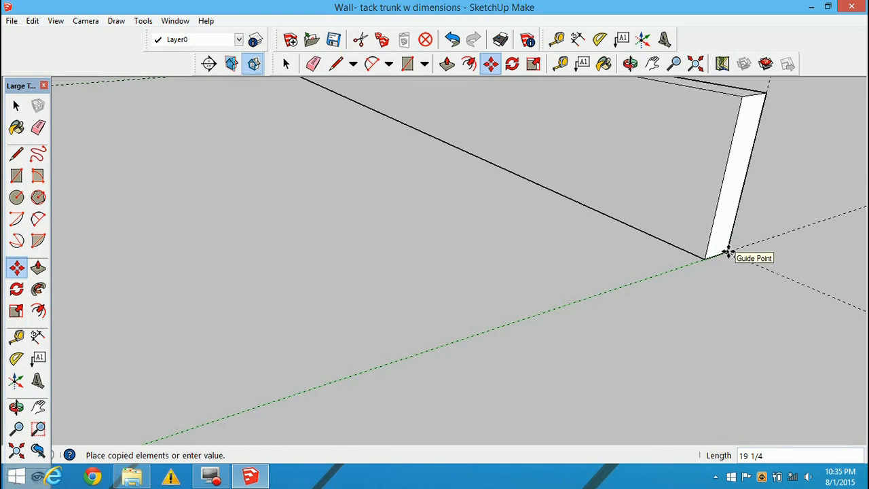
{"action": "left_click", "coordinate": [727, 253]}
Draw an 18.5 by .75 inch rectangle on the floor between the two skirts' inner corners at the end away from the origin.
{"action": "scroll", "coordinate": [717, 243], "scroll_direction": "down", "scroll_amount": 6}
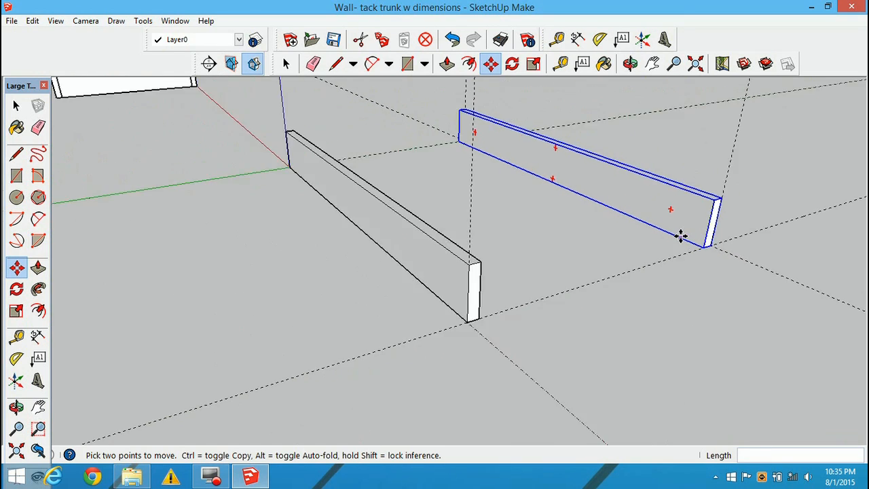
{"action": "middle_click_drag", "start_coordinate": [526, 292], "coordinate": [559, 316]}
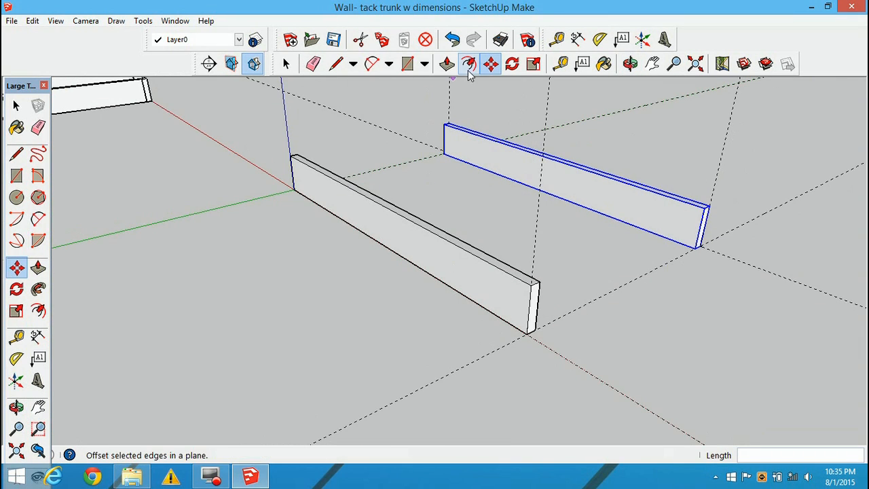
{"action": "left_click", "coordinate": [286, 63]}
{"action": "left_click", "coordinate": [594, 260]}
{"action": "middle_click_drag", "start_coordinate": [620, 274], "coordinate": [718, 324]}
{"action": "scroll", "coordinate": [650, 208], "scroll_direction": "up", "scroll_amount": 3}
{"action": "mouse_move", "coordinate": [651, 212]}
{"action": "middle_mouse_down"}
{"action": "mouse_move", "coordinate": [681, 235]}
{"action": "mouse_move", "coordinate": [505, 224]}
{"action": "mouse_move", "coordinate": [567, 198]}
{"action": "middle_mouse_up"}
{"action": "left_click", "coordinate": [406, 65]}
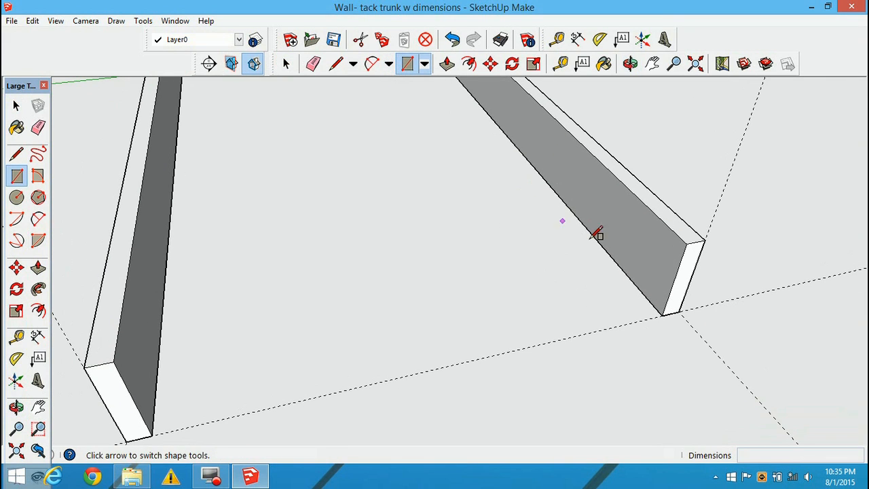
{"action": "left_click", "coordinate": [662, 315]}
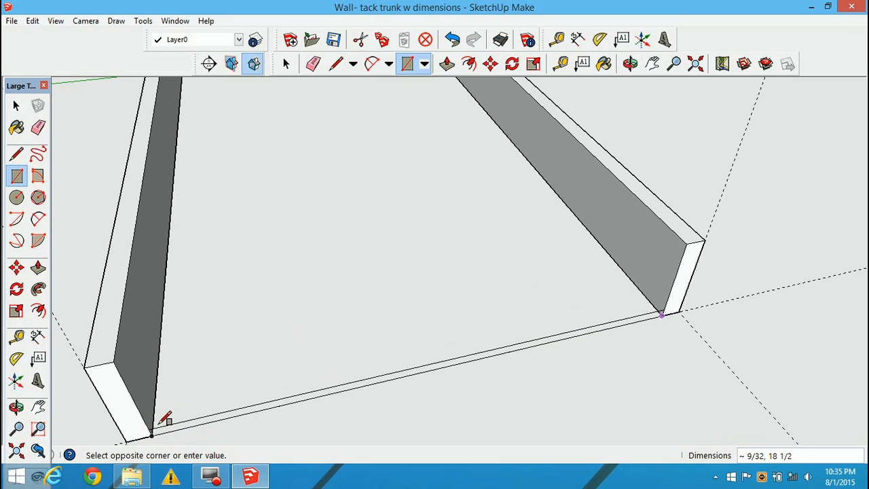
{"action": "type", "text": "18.5,"}
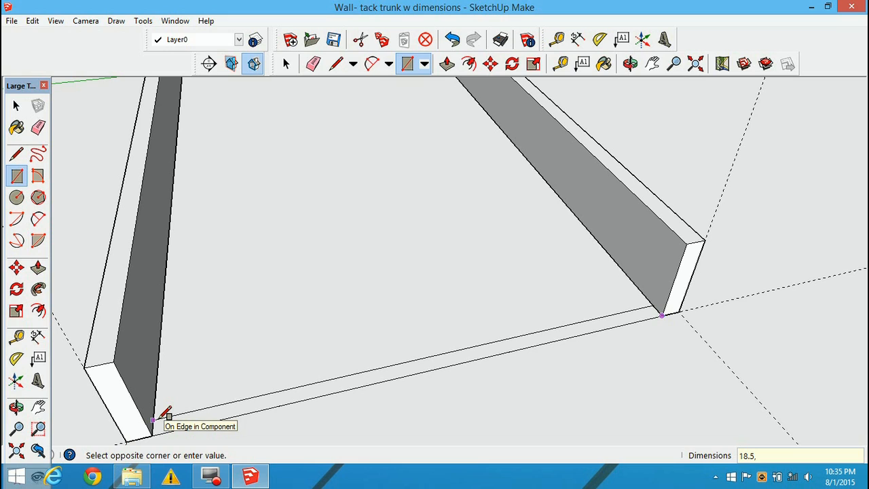
{"action": "type", "text": "75"}
{"action": "key", "text": "Return"}
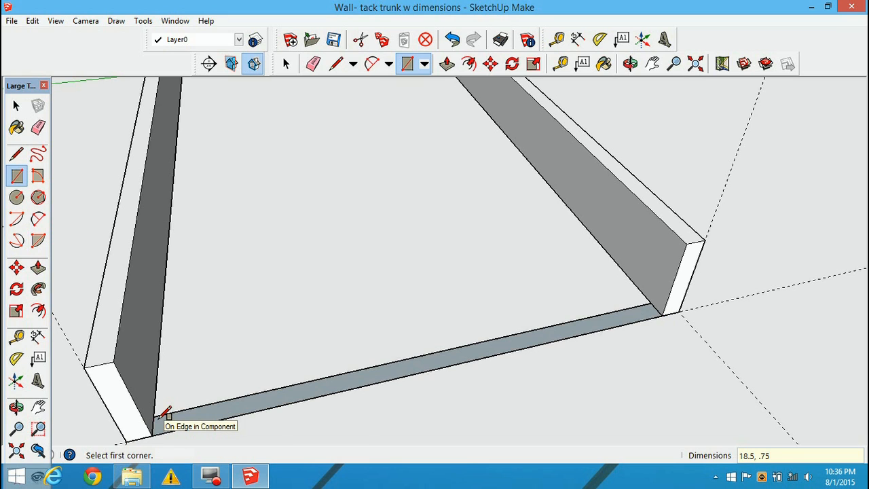
Push/Pull the rectangle between the skirts up 3 1/2 inches, level with their top edges.
{"action": "left_click", "coordinate": [447, 63]}
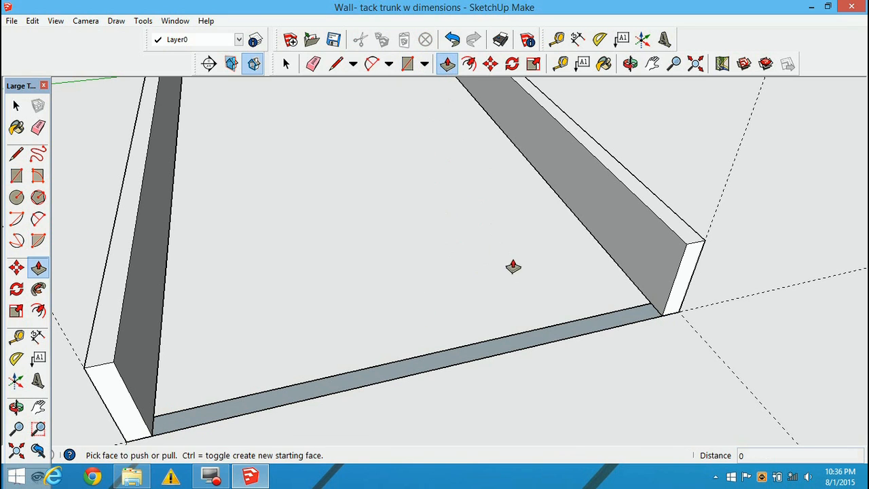
{"action": "left_click", "coordinate": [536, 338]}
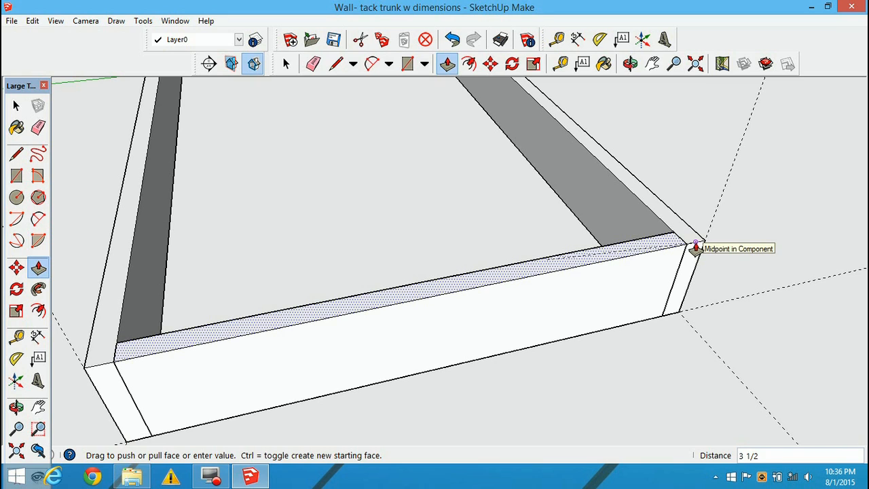
{"action": "left_click", "coordinate": [696, 246]}
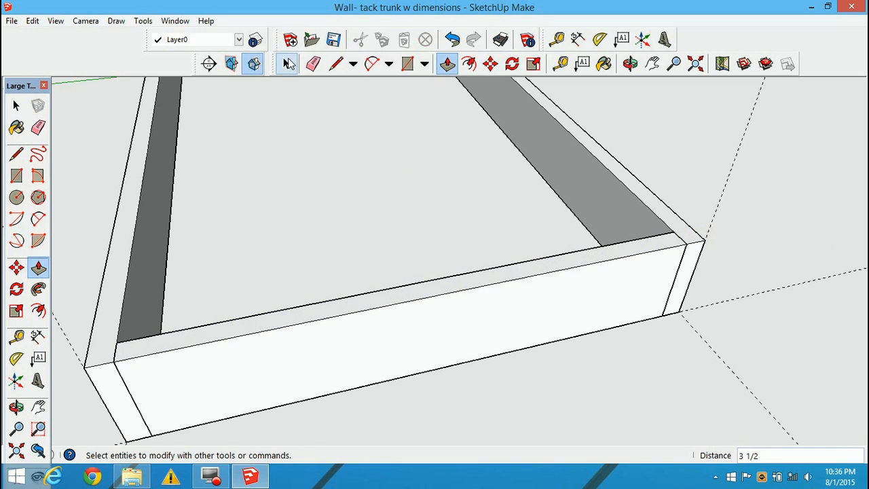
Make the whole end board between the two long skirts a component named "leftright".
{"action": "left_click", "coordinate": [288, 64]}
{"action": "double_click", "coordinate": [414, 306]}
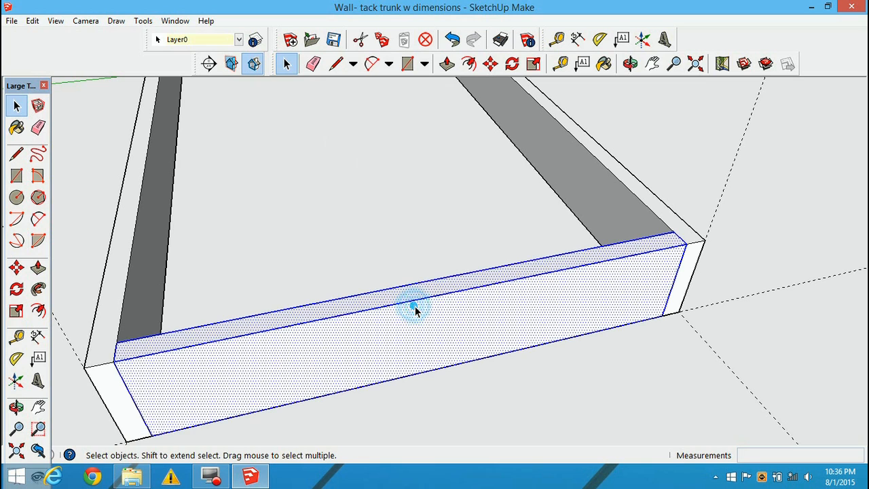
{"action": "right_click", "coordinate": [414, 306]}
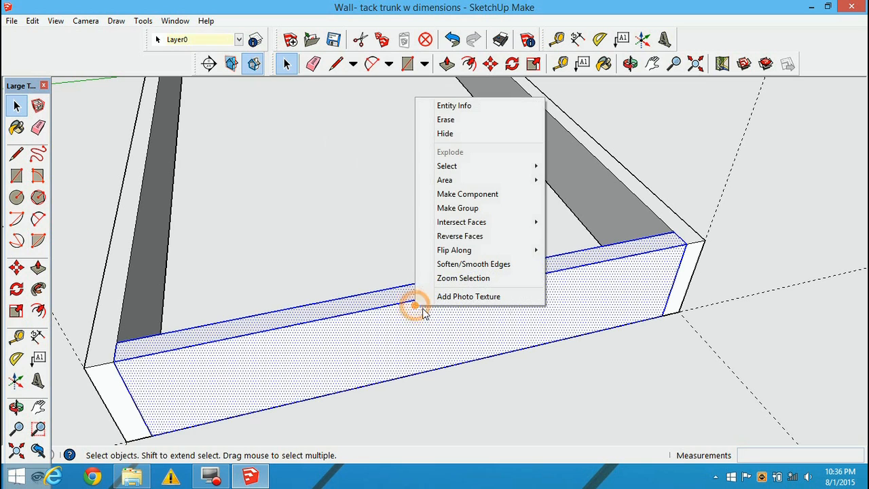
{"action": "left_click", "coordinate": [488, 195]}
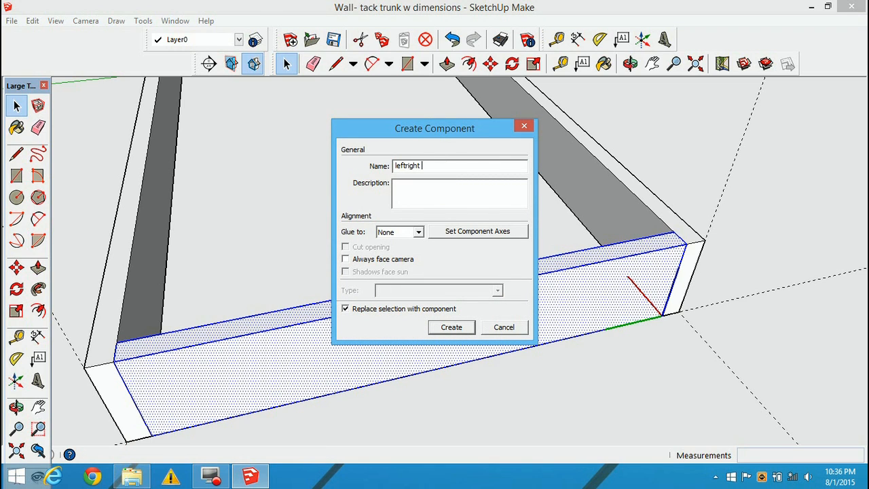
{"action": "key", "text": "Return"}
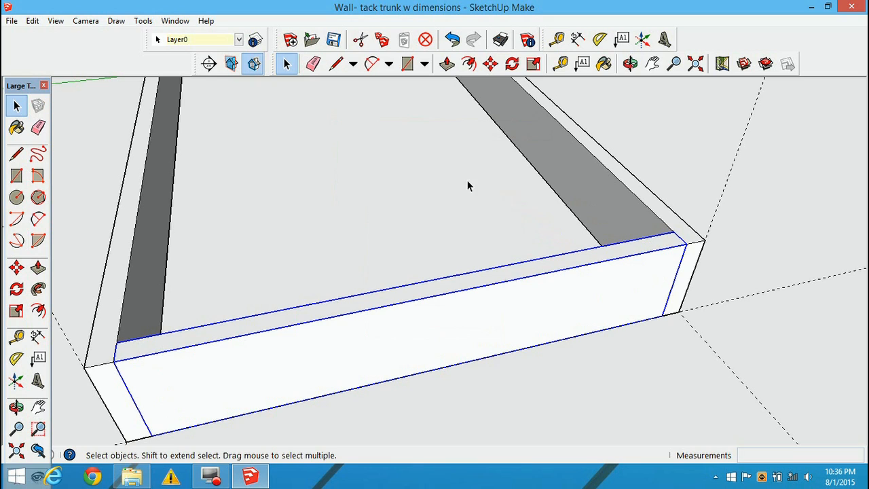
Copy the short end skirt along the red axis to the frame's origin end, flush with the long skirts' ends.
{"action": "left_click", "coordinate": [469, 63]}
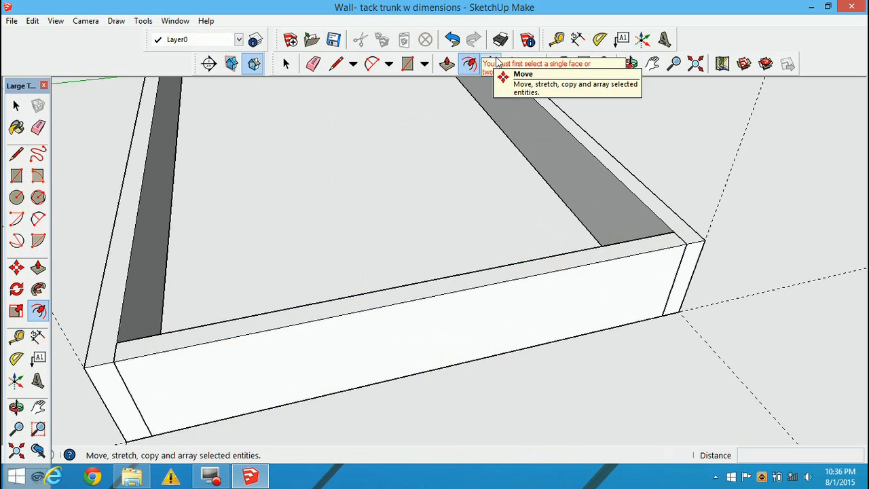
{"action": "left_click", "coordinate": [491, 64]}
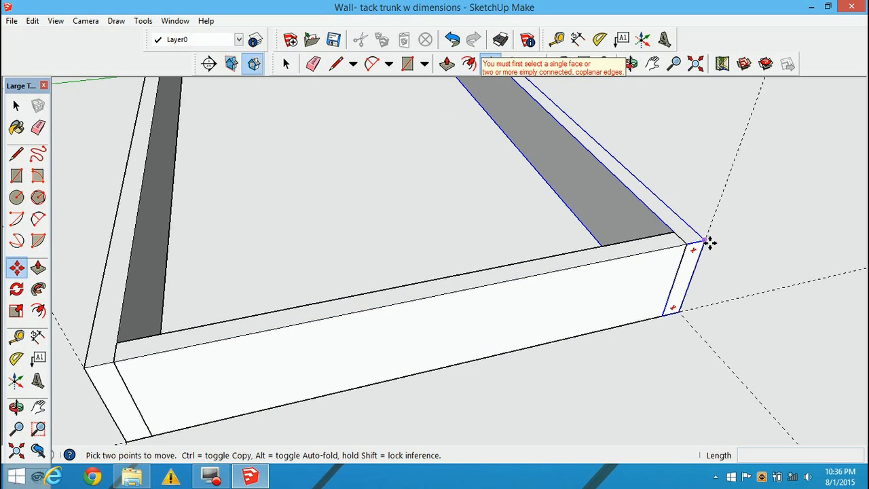
{"action": "key", "text": "ctrl"}
{"action": "left_click", "coordinate": [676, 233]}
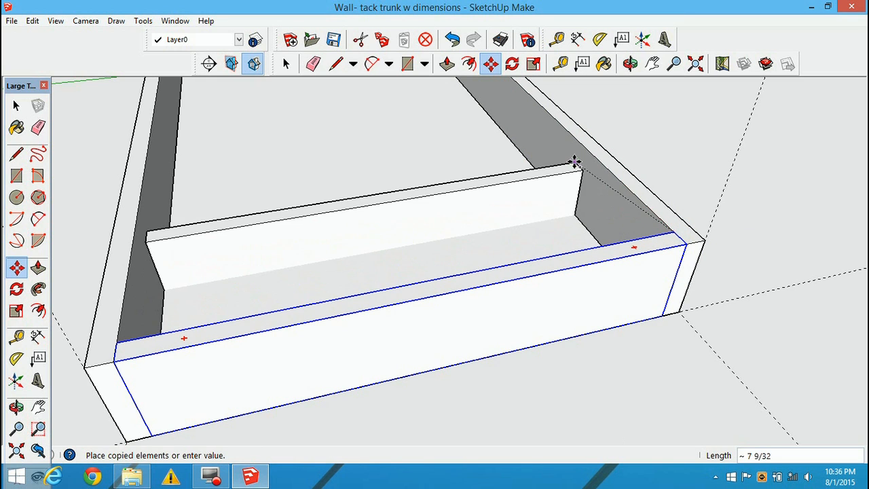
{"action": "middle_click_drag", "start_coordinate": [558, 145], "coordinate": [650, 211]}
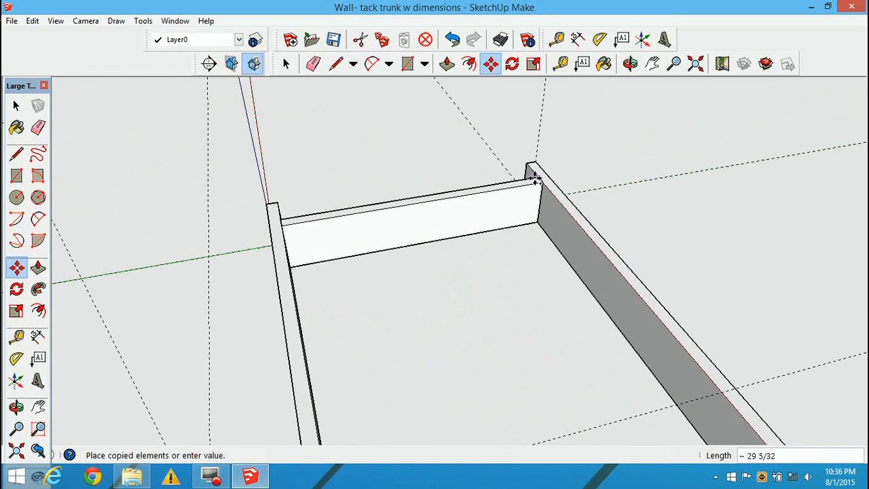
{"action": "left_click", "coordinate": [528, 163]}
Examine how the four skirt boards meet at the corners of the base frame.
{"action": "middle_click_drag", "start_coordinate": [529, 164], "coordinate": [491, 242]}
{"action": "left_click", "coordinate": [286, 63]}
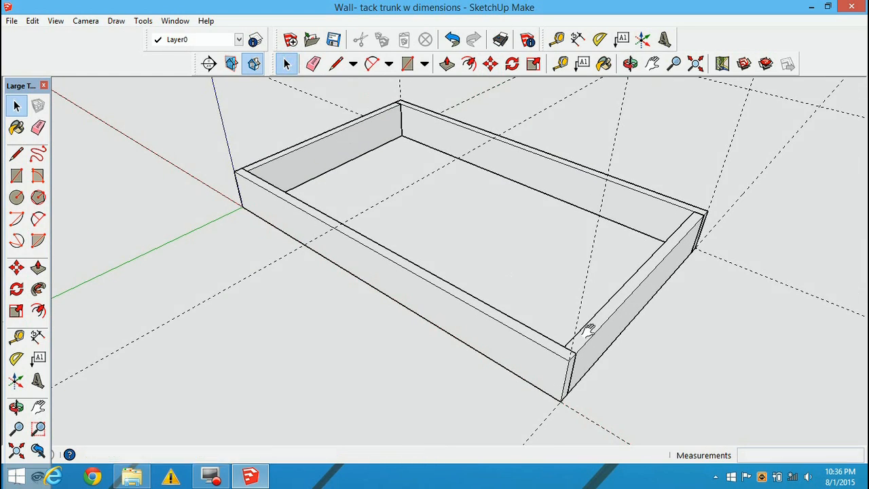
{"action": "middle_click_drag", "start_coordinate": [596, 336], "coordinate": [541, 301], "text": "shift"}
{"action": "scroll", "coordinate": [524, 329], "scroll_direction": "up", "scroll_amount": 3}
{"action": "middle_click_drag", "start_coordinate": [525, 335], "coordinate": [446, 303]}
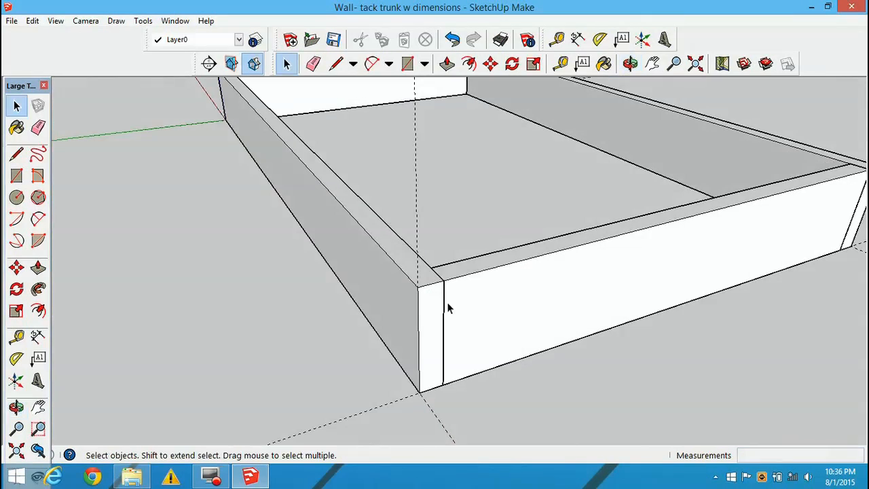
{"action": "scroll", "coordinate": [540, 316], "scroll_direction": "down", "scroll_amount": 5}
{"action": "middle_click_drag", "start_coordinate": [547, 305], "coordinate": [465, 242]}
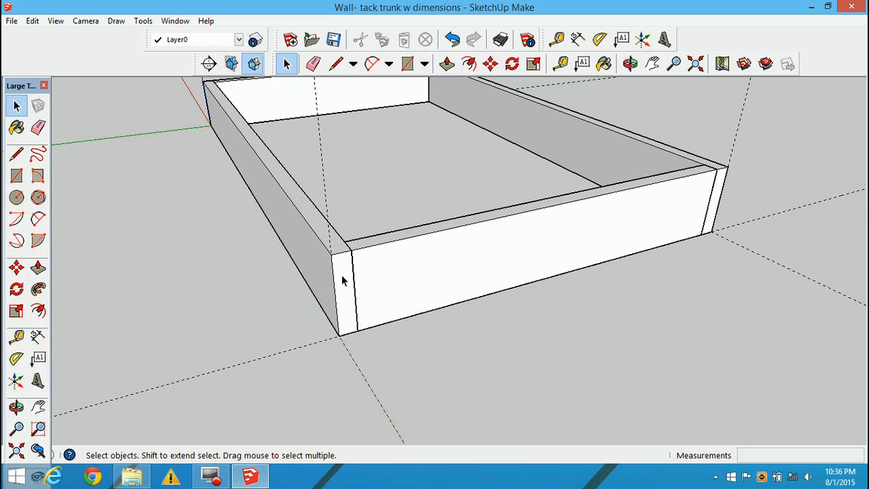
{"action": "scroll", "coordinate": [342, 281], "scroll_direction": "down", "scroll_amount": 5}
{"action": "middle_click_drag", "start_coordinate": [273, 205], "coordinate": [441, 191]}
Dimension the bottom edge of the long skirt on the red axis, placing the dimension outside the frame.
{"action": "left_click", "coordinate": [578, 39]}
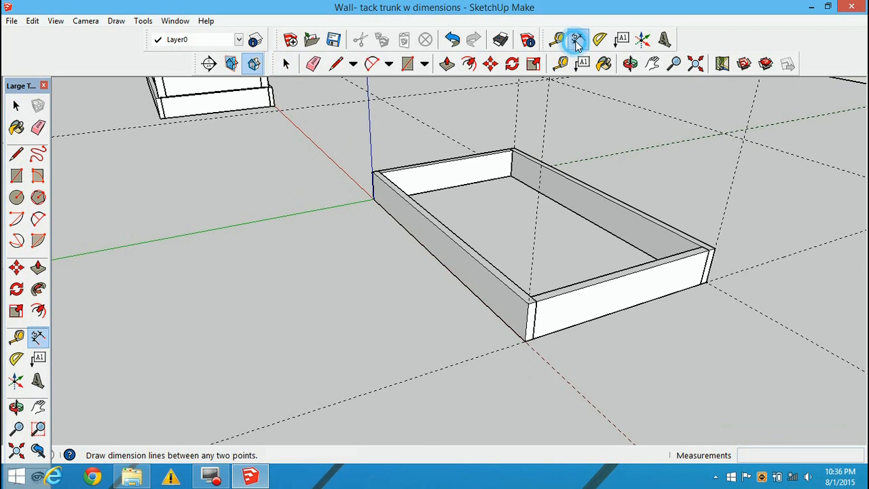
{"action": "left_click", "coordinate": [373, 199]}
{"action": "key", "text": "Escape"}
{"action": "left_click", "coordinate": [372, 198]}
{"action": "left_click", "coordinate": [524, 340]}
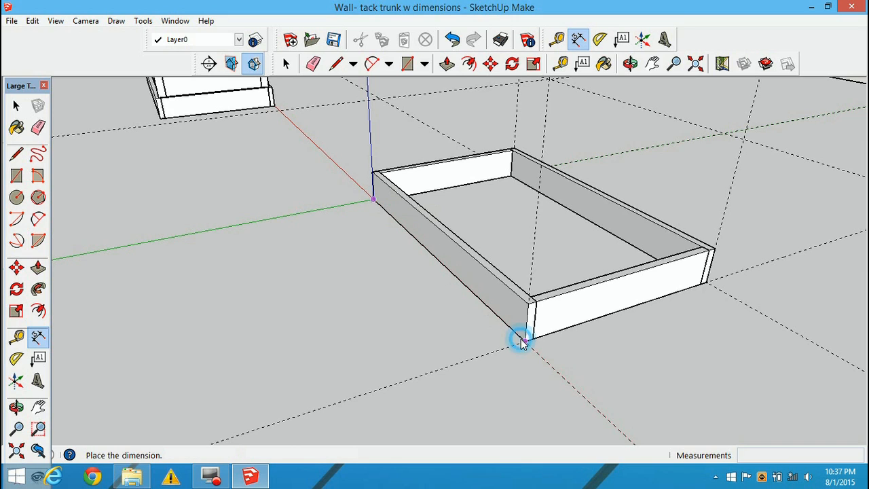
{"action": "left_click", "coordinate": [469, 347]}
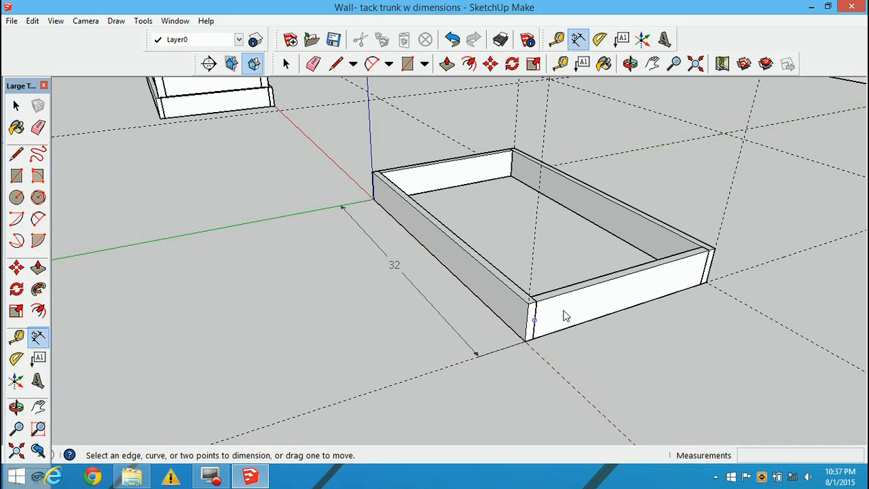
Open the dimensioned long skirt component for editing.
{"action": "scroll", "coordinate": [517, 309], "scroll_direction": "up", "scroll_amount": 2}
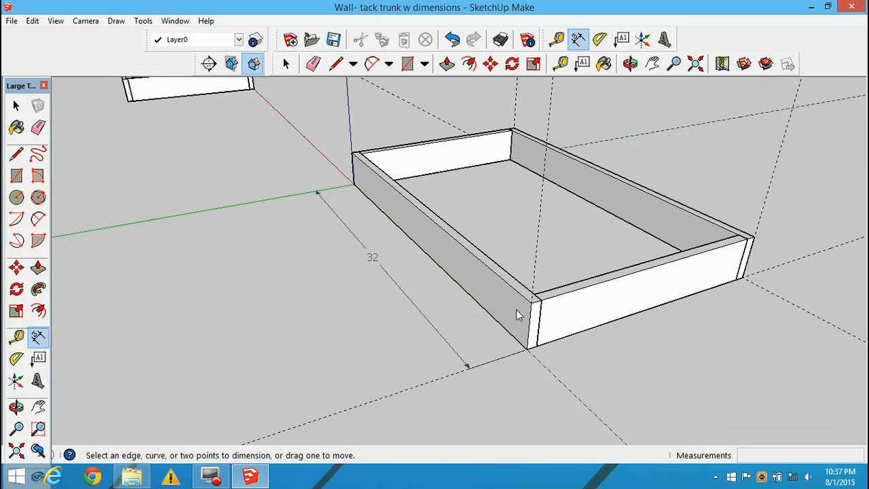
{"action": "scroll", "coordinate": [621, 307], "scroll_direction": "up", "scroll_amount": 1}
{"action": "middle_click_drag", "start_coordinate": [618, 308], "coordinate": [550, 301]}
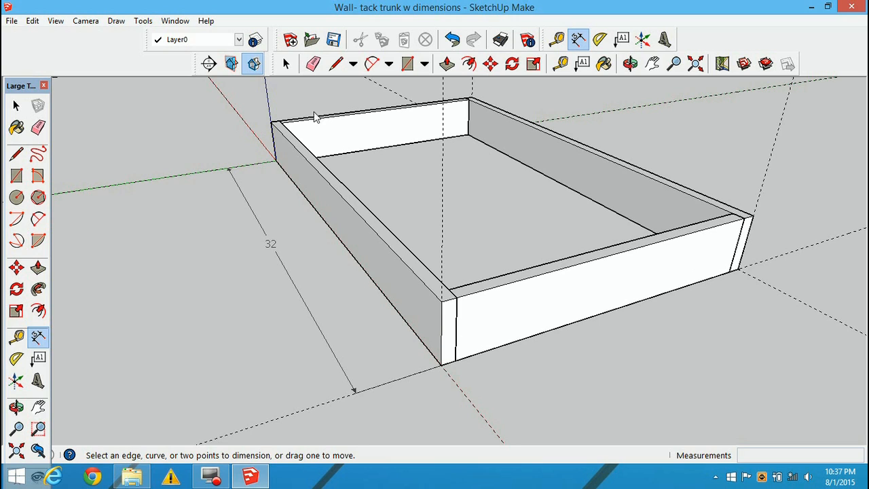
{"action": "left_click", "coordinate": [286, 63]}
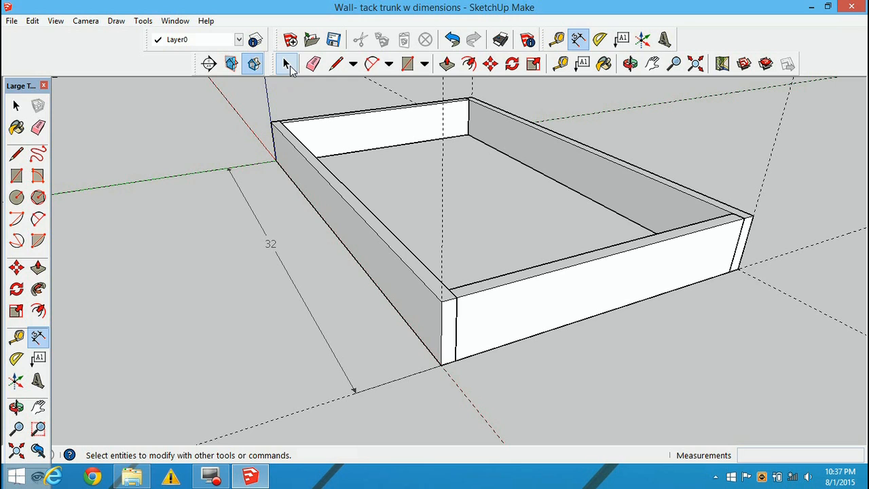
{"action": "triple_click", "coordinate": [452, 336]}
{"action": "left_click", "coordinate": [448, 335]}
{"action": "left_click", "coordinate": [365, 333]}
{"action": "double_click", "coordinate": [442, 334]}
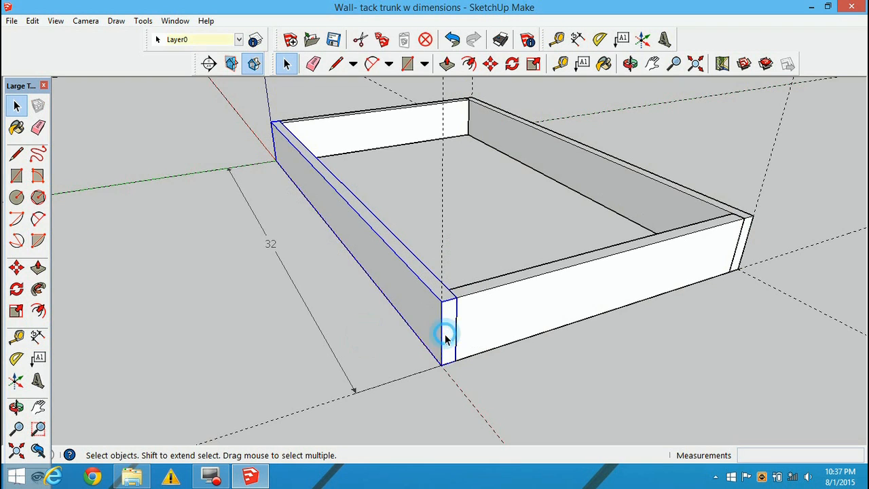
{"action": "left_click", "coordinate": [310, 326]}
{"action": "left_click", "coordinate": [450, 331]}
{"action": "double_click", "coordinate": [451, 331]}
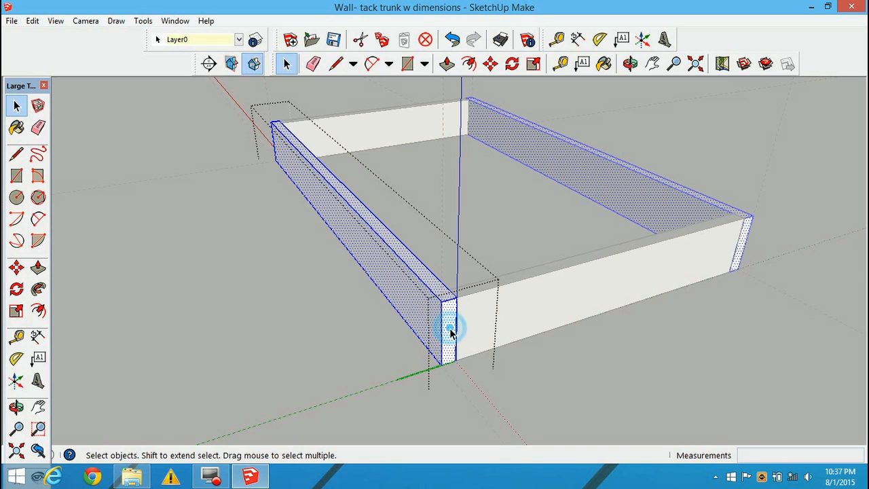
Push/Pull the long skirt's end face inward 2 inches and close the component.
{"action": "left_click", "coordinate": [453, 326]}
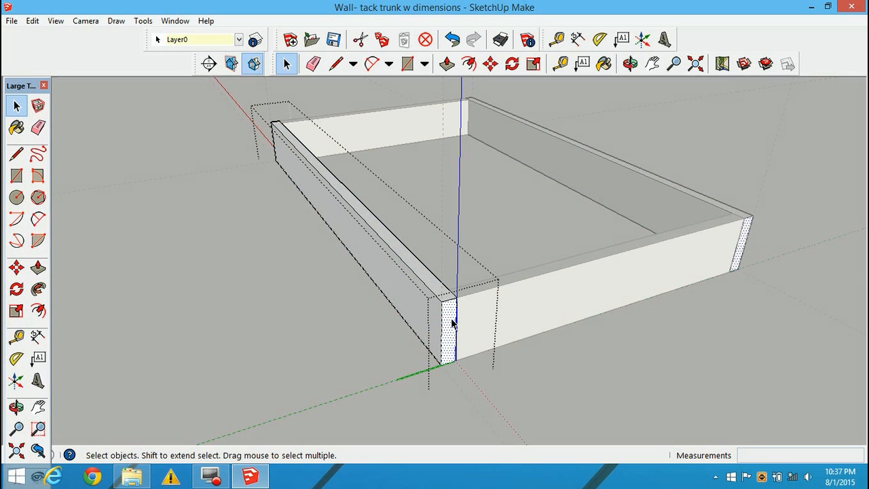
{"action": "scroll", "coordinate": [448, 323], "scroll_direction": "up", "scroll_amount": 1}
{"action": "left_click", "coordinate": [448, 63]}
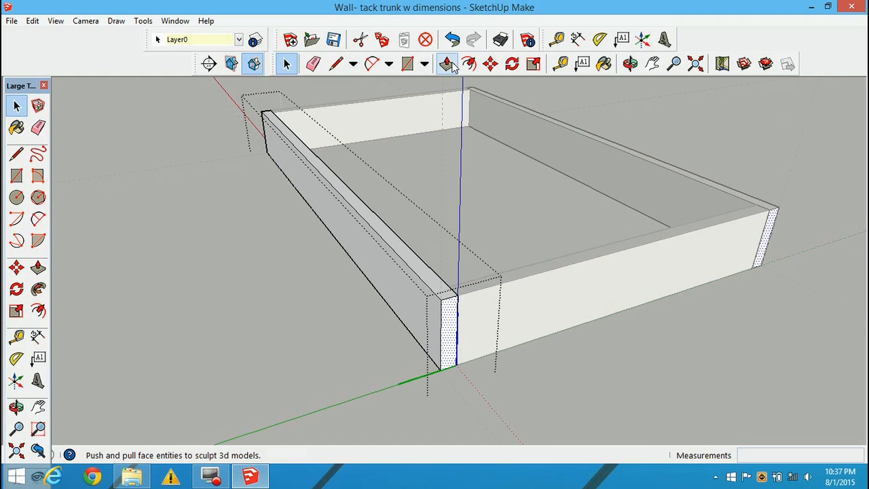
{"action": "left_click", "coordinate": [451, 63]}
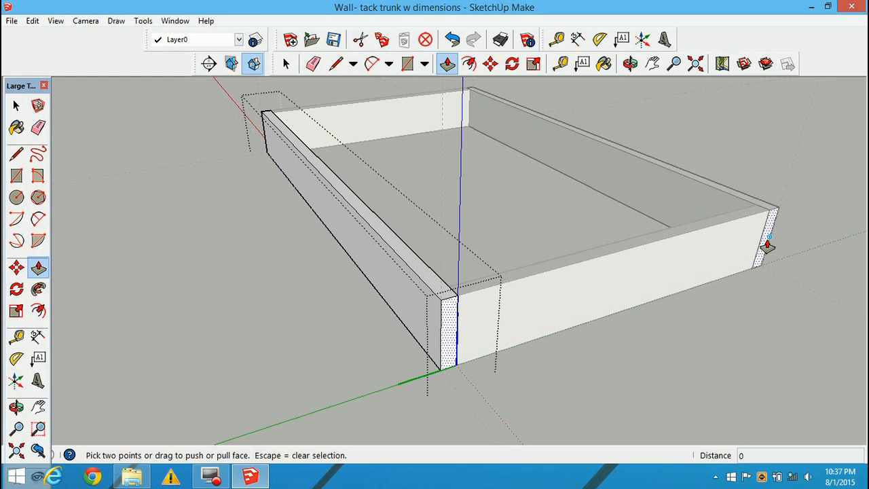
{"action": "left_click_drag", "start_coordinate": [448, 341], "coordinate": [405, 296]}
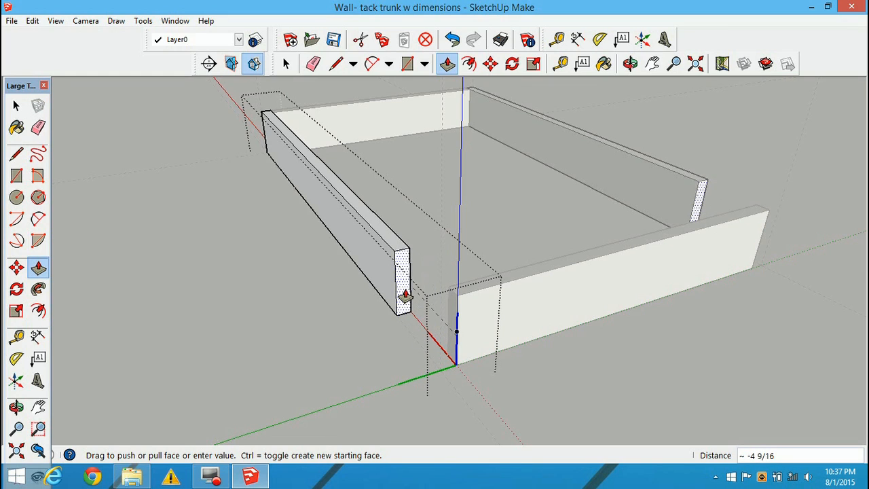
{"action": "key", "text": "Return"}
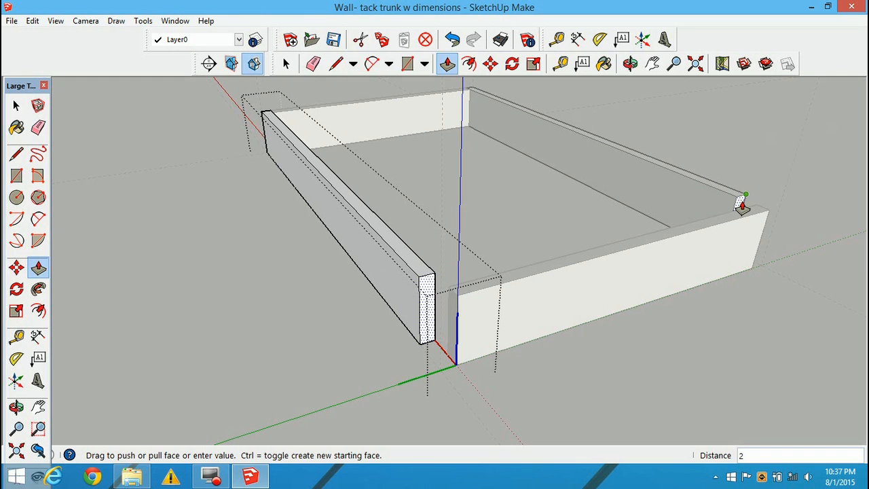
{"action": "left_click", "coordinate": [286, 63]}
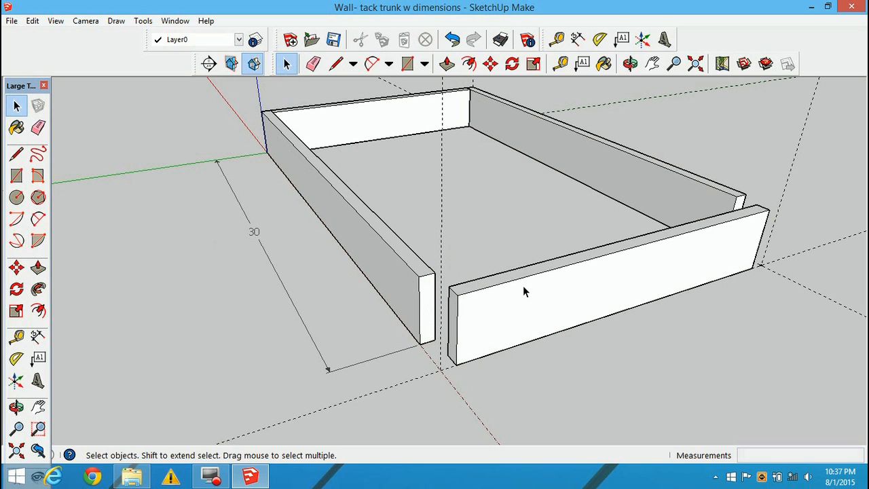
Move the short end skirt 2 inches toward the origin, its outer top corner on the shortened long skirt's inner corner.
{"action": "left_click", "coordinate": [525, 292]}
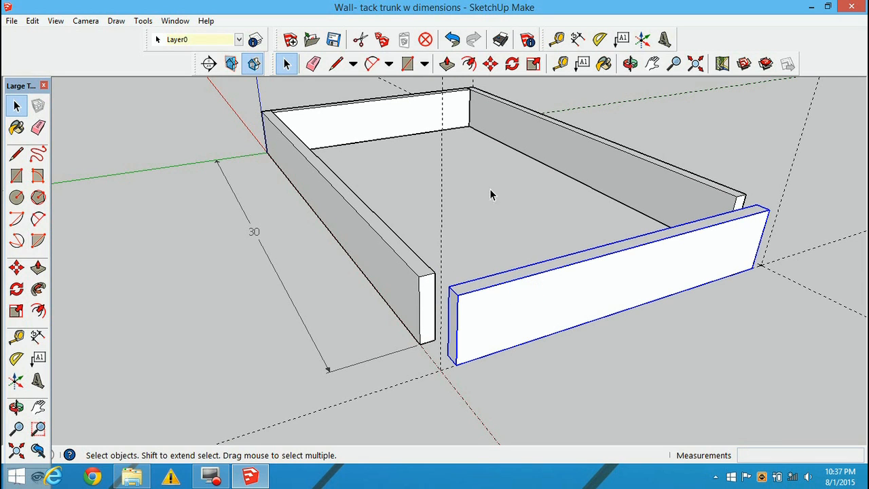
{"action": "left_click", "coordinate": [490, 63]}
{"action": "left_click", "coordinate": [457, 293]}
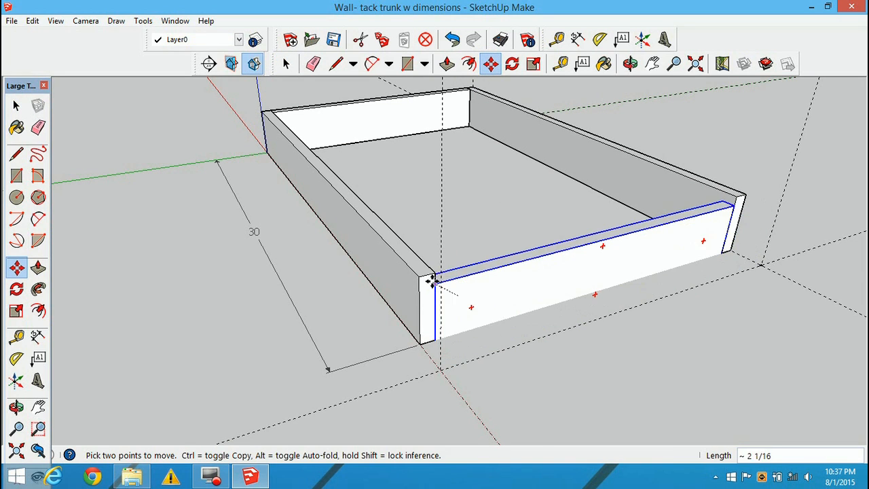
{"action": "left_click", "coordinate": [435, 273]}
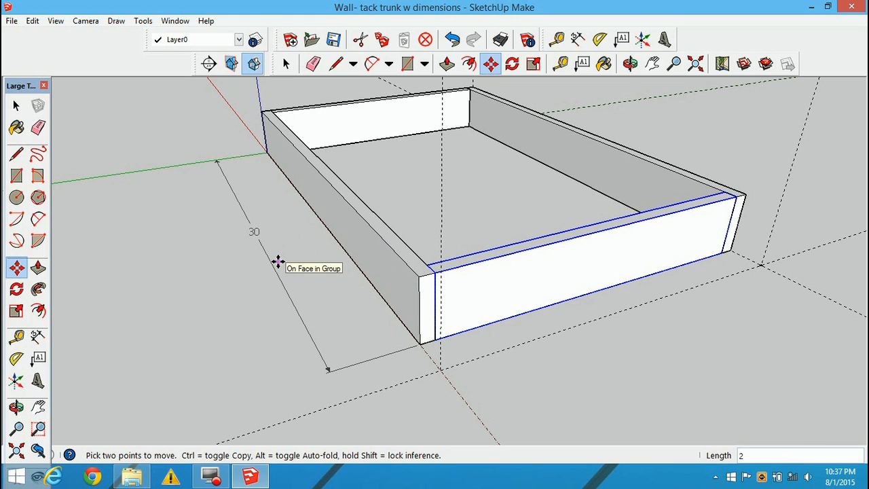
Undo the end skirt's move and the shortening of the long skirts, leaving the component's edit mode.
{"action": "left_click", "coordinate": [452, 40]}
{"action": "left_click", "coordinate": [451, 39]}
{"action": "left_click", "coordinate": [451, 39]}
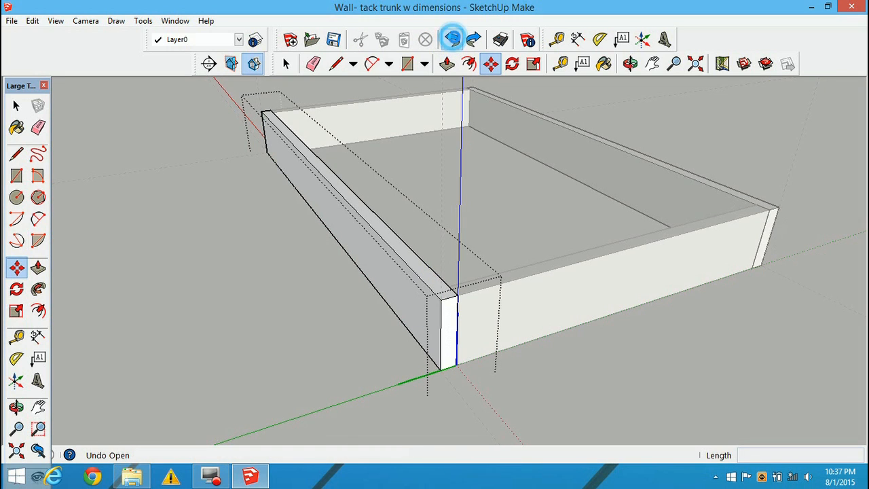
{"action": "left_click", "coordinate": [452, 39]}
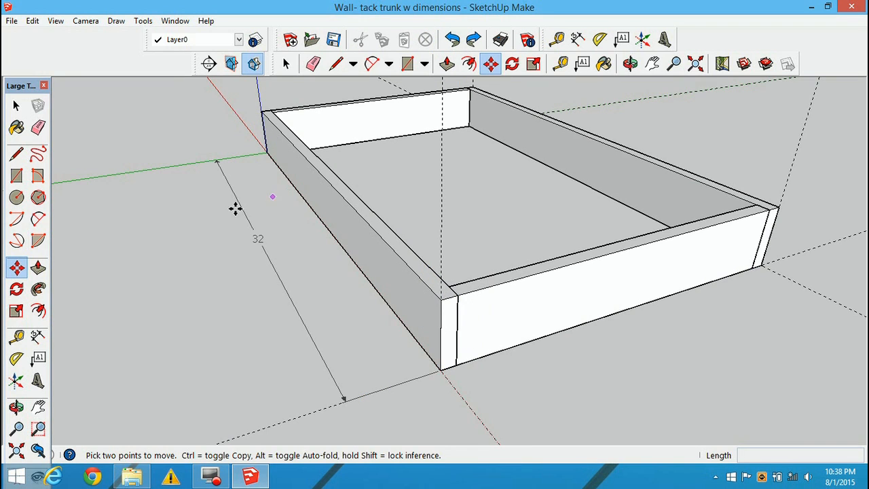
Examine the exploded tack trunk model, including its base frame, bottom panel, front, back and side boards, and tray.
{"action": "scroll", "coordinate": [197, 224], "scroll_direction": "down", "scroll_amount": 3}
{"action": "middle_click_drag", "start_coordinate": [336, 239], "coordinate": [719, 233]}
{"action": "scroll", "coordinate": [342, 216], "scroll_direction": "down", "scroll_amount": 3}
{"action": "left_click", "coordinate": [313, 216]}
{"action": "middle_click_drag", "start_coordinate": [313, 216], "coordinate": [452, 220], "text": "shift"}
{"action": "middle_click_drag", "start_coordinate": [650, 215], "coordinate": [539, 228]}
{"action": "scroll", "coordinate": [674, 196], "scroll_direction": "down", "scroll_amount": 2}
{"action": "middle_click_drag", "start_coordinate": [674, 195], "coordinate": [491, 284]}
{"action": "middle_click_drag", "start_coordinate": [543, 260], "coordinate": [422, 275]}
{"action": "scroll", "coordinate": [476, 252], "scroll_direction": "up", "scroll_amount": 4}
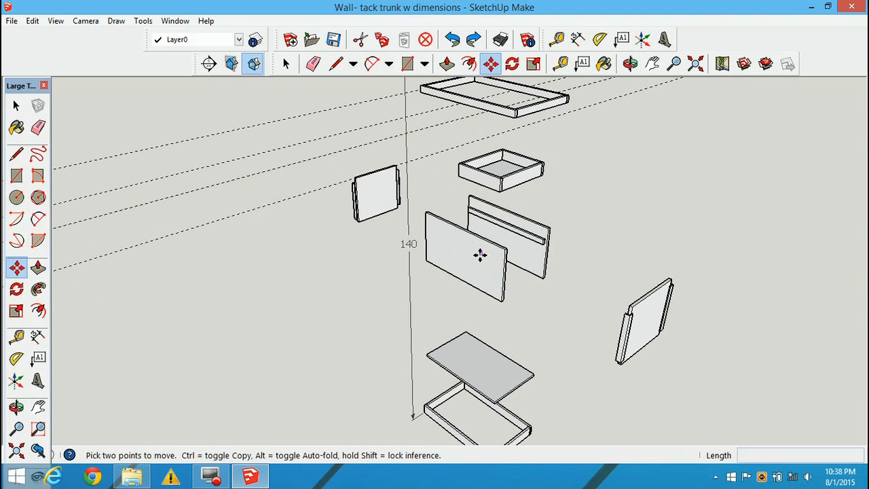
{"action": "middle_click_drag", "start_coordinate": [501, 268], "coordinate": [435, 165]}
{"action": "key", "text": "m"}
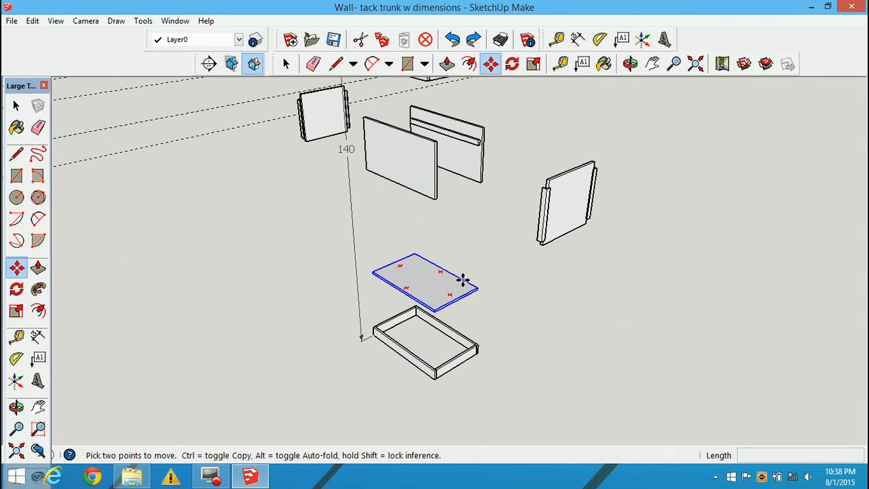
{"action": "scroll", "coordinate": [427, 286], "scroll_direction": "up", "scroll_amount": 2}
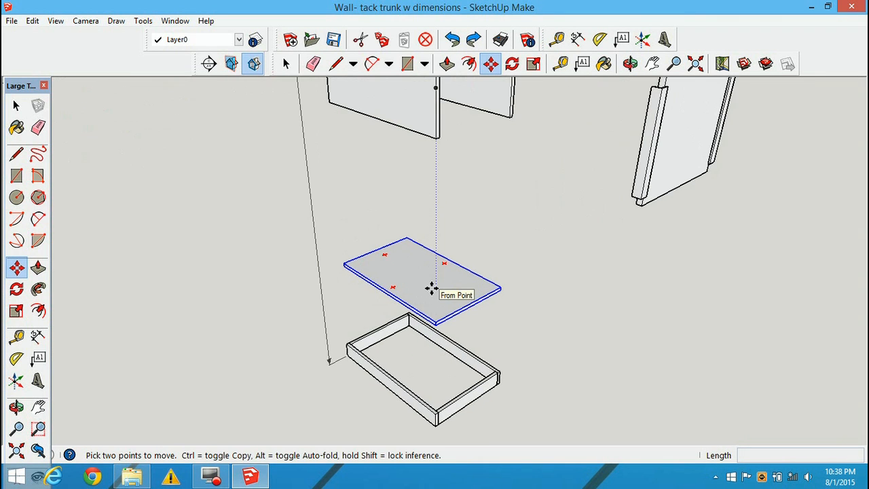
{"action": "middle_click_drag", "start_coordinate": [460, 116], "coordinate": [421, 285]}
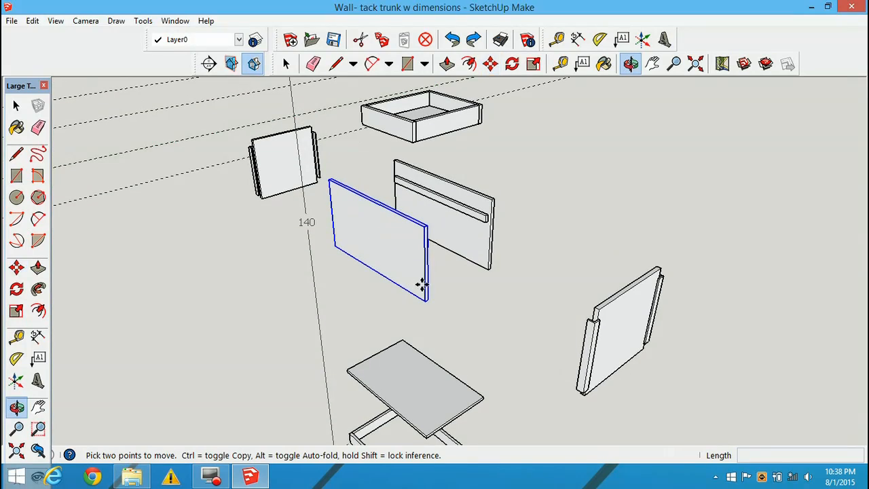
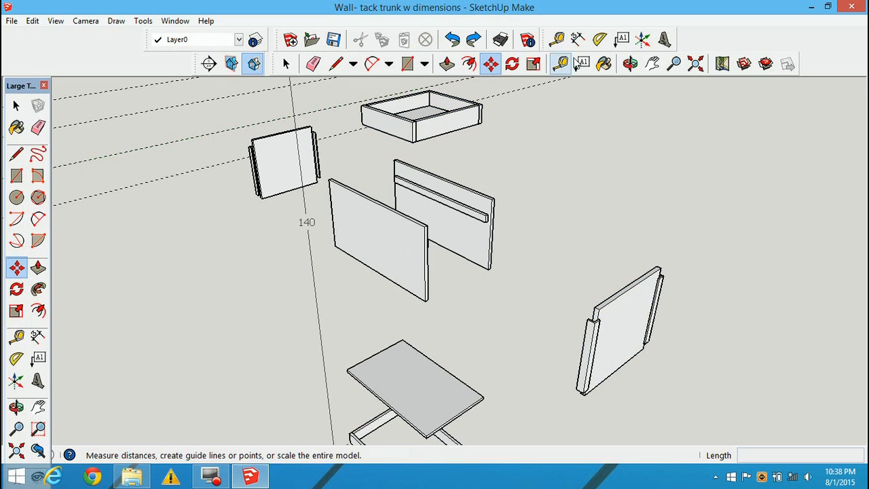
Dimension the top width of the exploded model's nearer end panel and its height from upper to lower corner.
{"action": "left_click", "coordinate": [578, 39]}
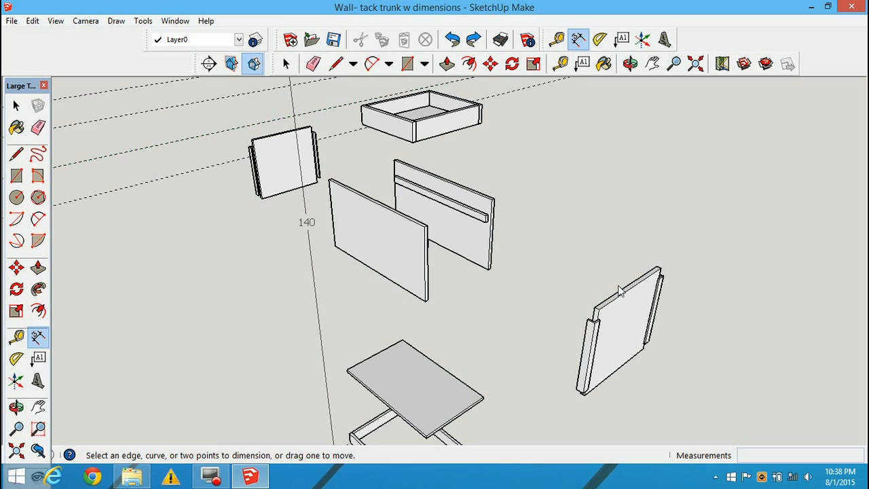
{"action": "left_click", "coordinate": [601, 309]}
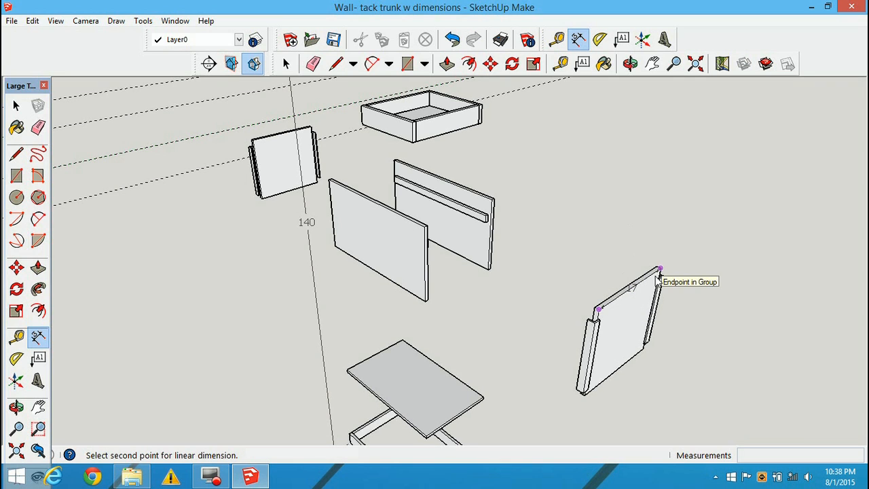
{"action": "left_click", "coordinate": [659, 271]}
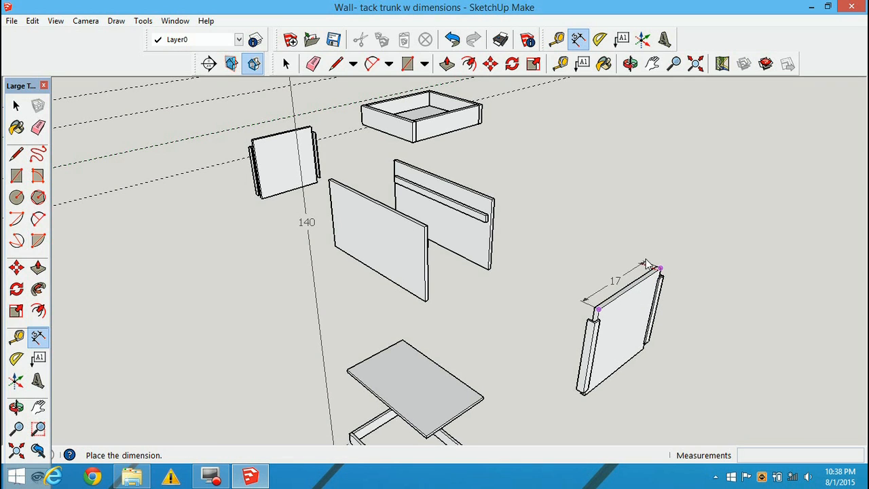
{"action": "left_click", "coordinate": [671, 233]}
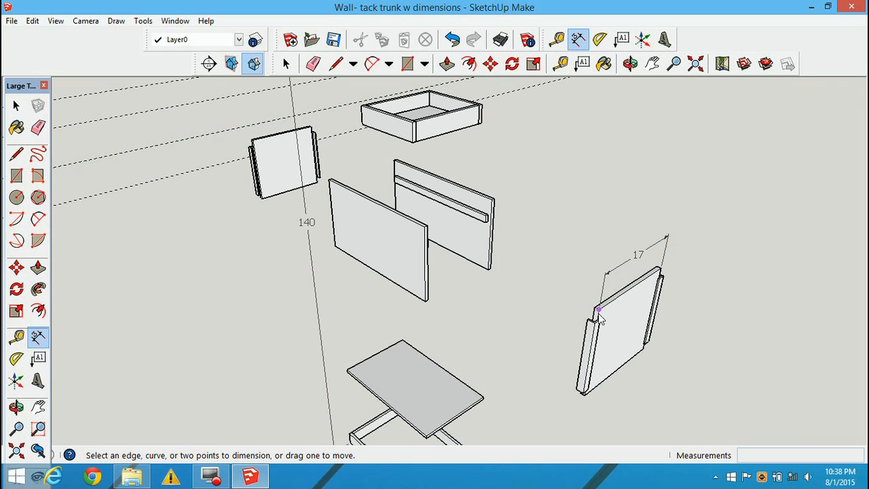
{"action": "left_click", "coordinate": [599, 310]}
{"action": "scroll", "coordinate": [605, 376], "scroll_direction": "up", "scroll_amount": 4}
{"action": "middle_click_drag", "start_coordinate": [594, 333], "coordinate": [586, 283], "text": "shift"}
{"action": "left_click", "coordinate": [566, 325]}
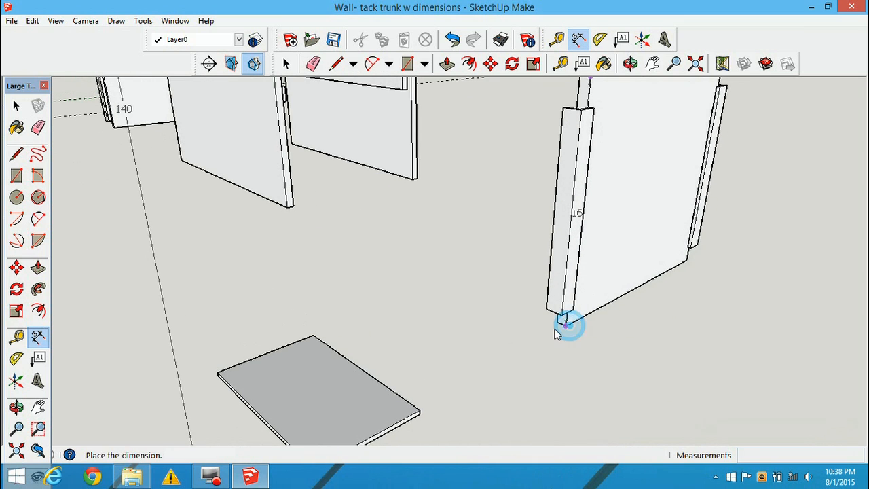
{"action": "left_click", "coordinate": [508, 326]}
{"action": "scroll", "coordinate": [592, 226], "scroll_direction": "down", "scroll_amount": 4}
Dimension the length and height of the front board in the exploded model, placing both dimensions on its face.
{"action": "middle_click_drag", "start_coordinate": [600, 198], "coordinate": [544, 313]}
{"action": "middle_click_drag", "start_coordinate": [649, 139], "coordinate": [535, 346]}
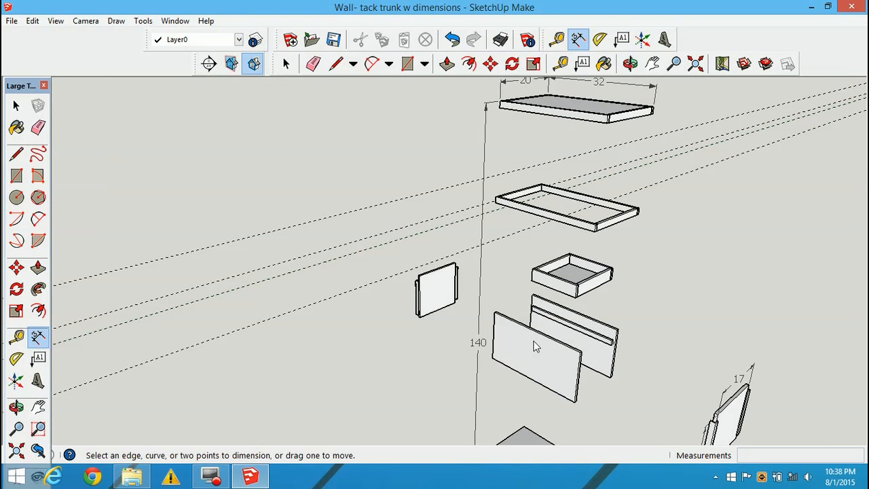
{"action": "left_click", "coordinate": [494, 313]}
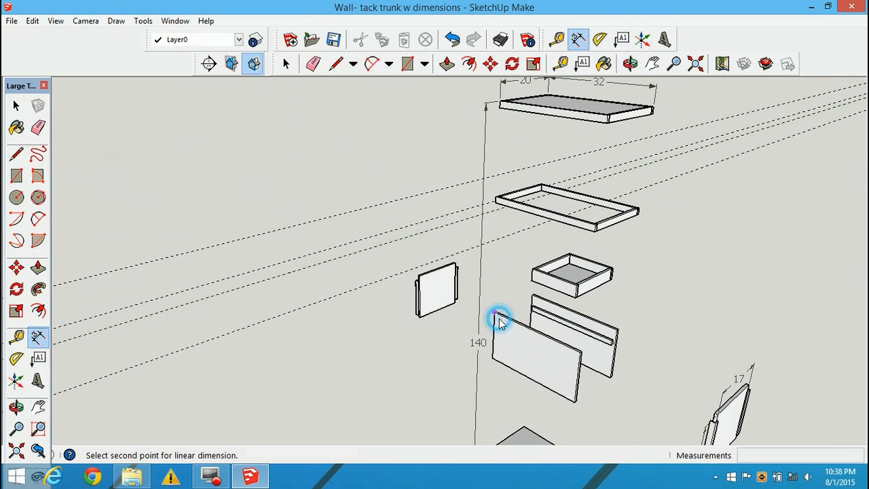
{"action": "left_click", "coordinate": [580, 353]}
{"action": "scroll", "coordinate": [578, 353], "scroll_direction": "up", "scroll_amount": 5}
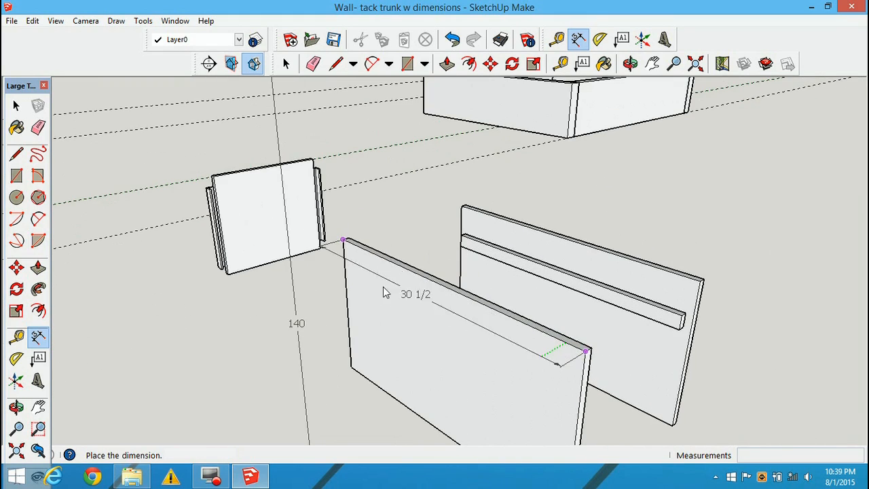
{"action": "left_click", "coordinate": [562, 394]}
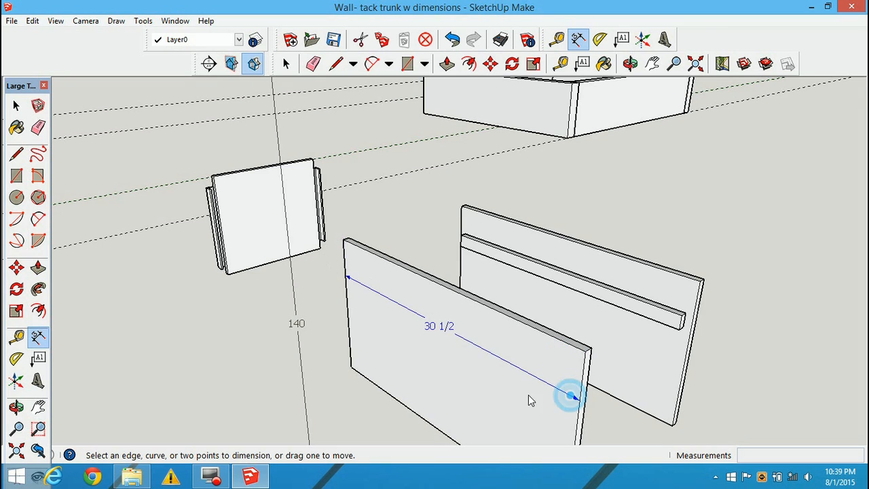
{"action": "left_click", "coordinate": [345, 241]}
{"action": "left_click", "coordinate": [350, 368]}
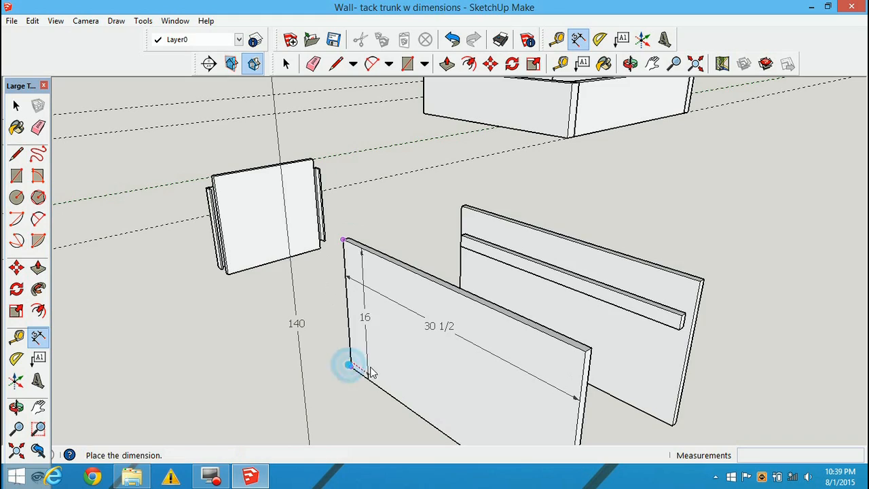
{"action": "left_click", "coordinate": [369, 363]}
Examine the exploded trunk's upper parts, including the lid, rim frame, tray and side boards, and their vertical arrangement.
{"action": "middle_click_drag", "start_coordinate": [369, 362], "coordinate": [539, 247]}
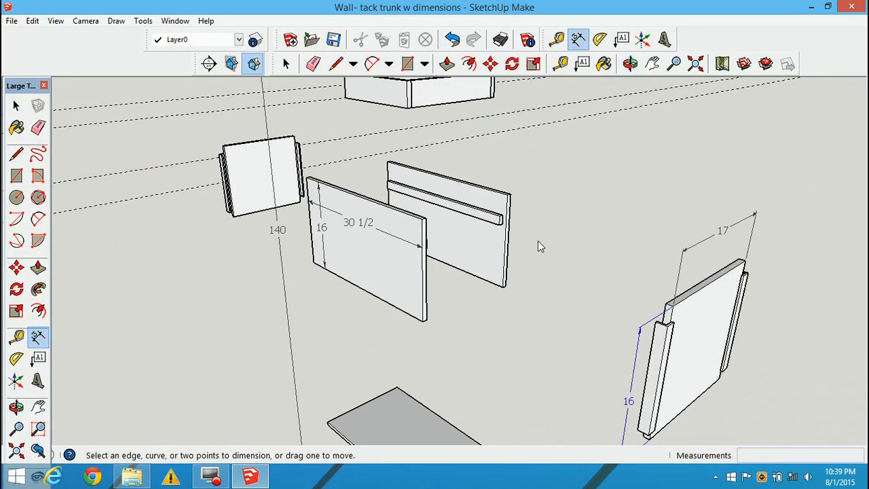
{"action": "scroll", "coordinate": [438, 230], "scroll_direction": "down", "scroll_amount": 3}
{"action": "middle_click_drag", "start_coordinate": [406, 285], "coordinate": [499, 238]}
{"action": "scroll", "coordinate": [504, 251], "scroll_direction": "up", "scroll_amount": 4}
{"action": "scroll", "coordinate": [506, 251], "scroll_direction": "up", "scroll_amount": 6}
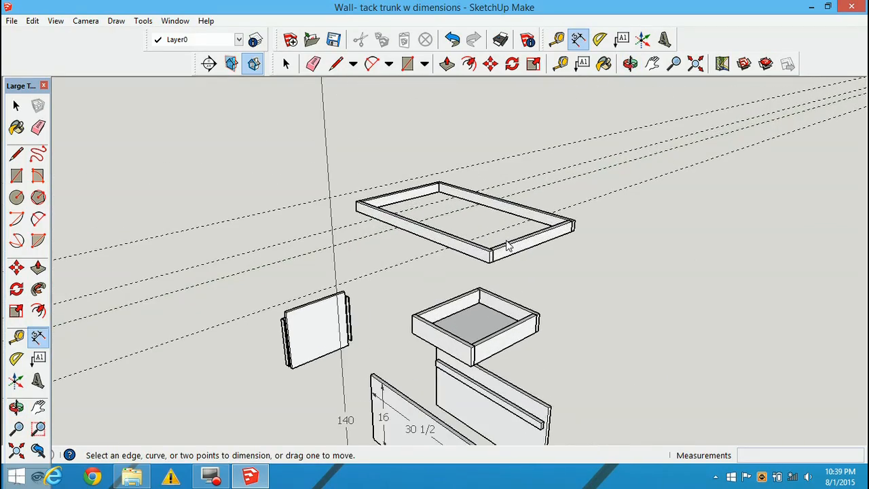
{"action": "scroll", "coordinate": [510, 250], "scroll_direction": "down", "scroll_amount": 8}
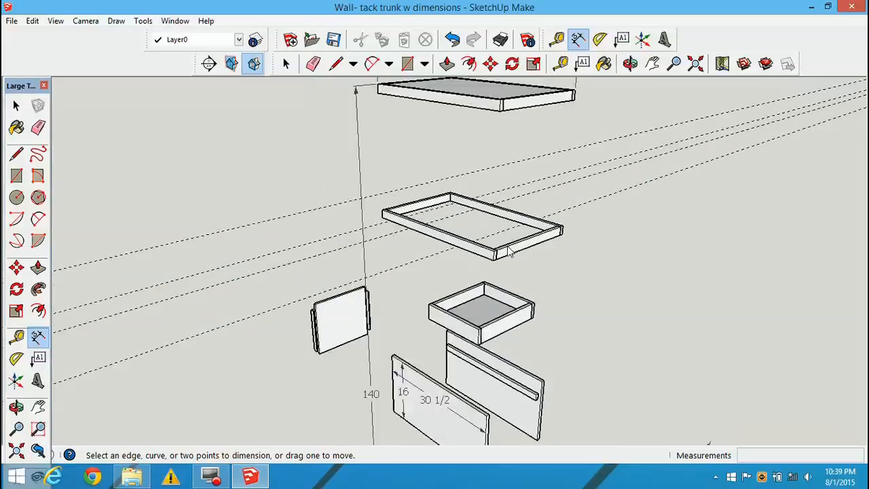
{"action": "scroll", "coordinate": [571, 276], "scroll_direction": "up", "scroll_amount": 1}
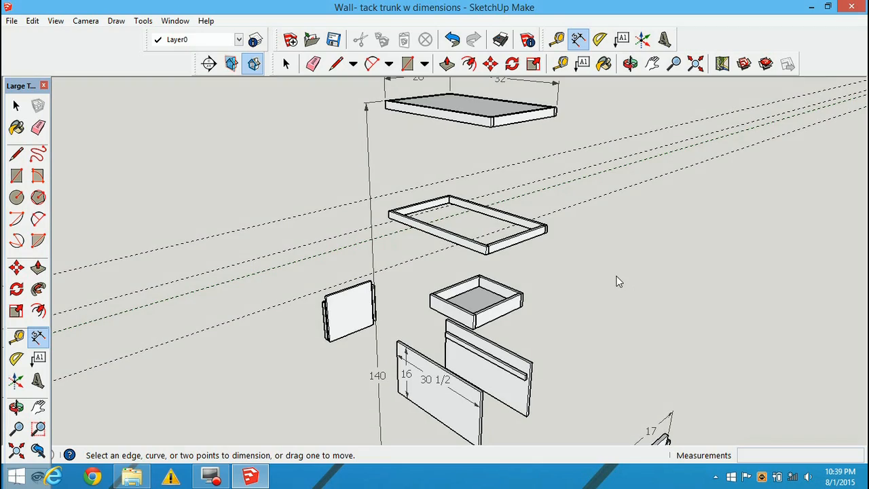
{"action": "scroll", "coordinate": [552, 263], "scroll_direction": "up", "scroll_amount": 1}
{"action": "scroll", "coordinate": [552, 266], "scroll_direction": "up", "scroll_amount": 1}
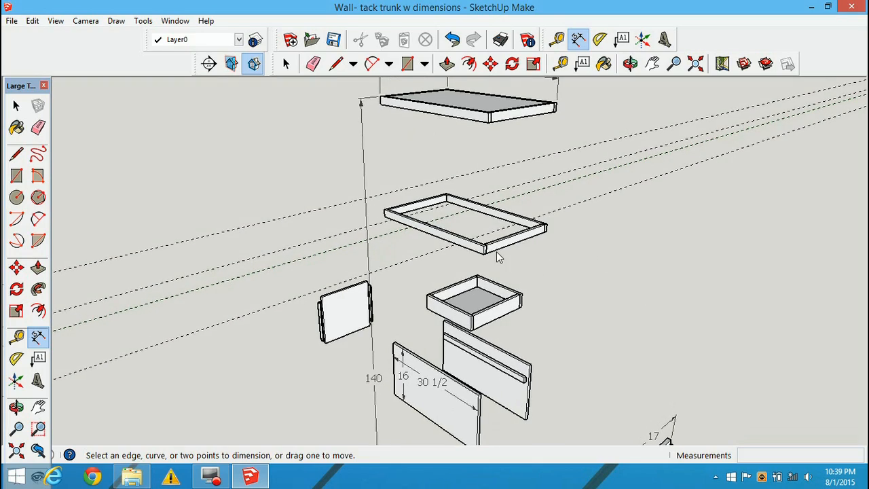
{"action": "scroll", "coordinate": [494, 253], "scroll_direction": "up", "scroll_amount": 5}
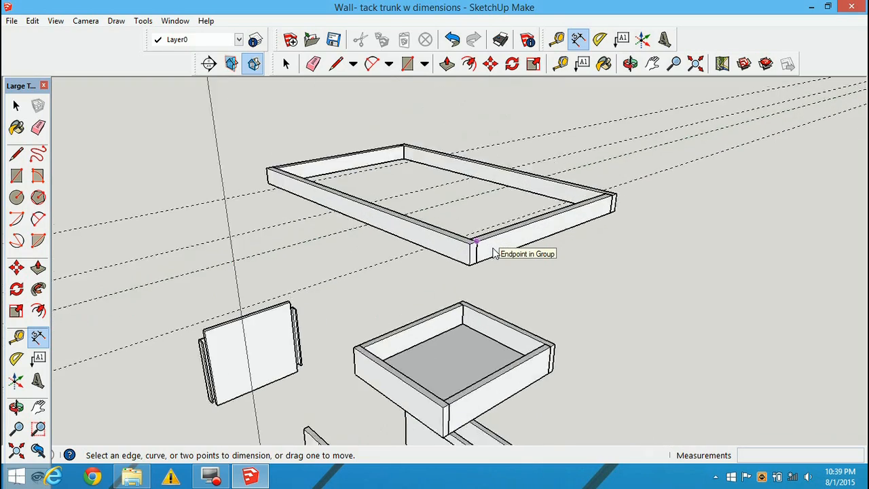
{"action": "scroll", "coordinate": [494, 253], "scroll_direction": "down", "scroll_amount": 8}
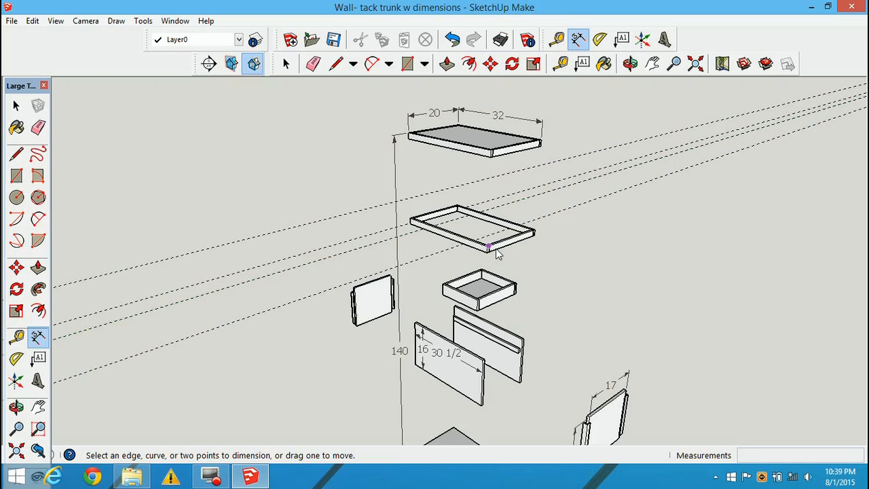
{"action": "scroll", "coordinate": [482, 150], "scroll_direction": "up", "scroll_amount": 3}
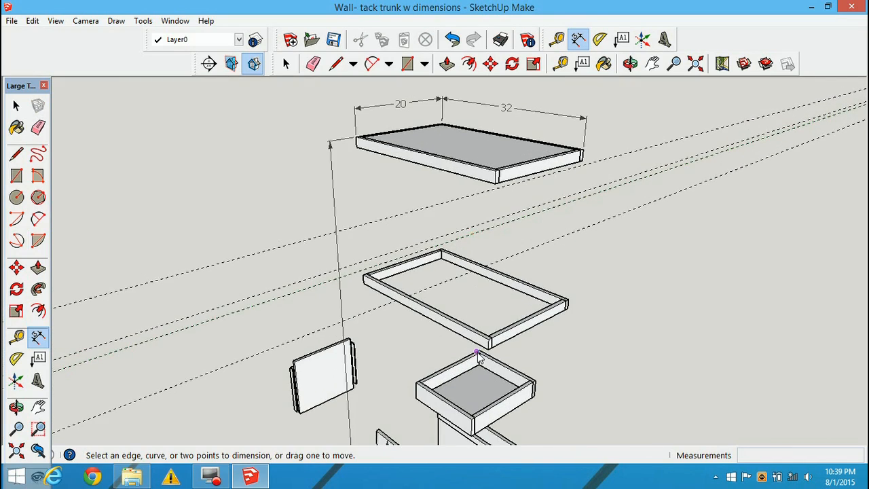
{"action": "scroll", "coordinate": [478, 353], "scroll_direction": "down", "scroll_amount": 3}
{"action": "middle_click_drag", "start_coordinate": [468, 365], "coordinate": [484, 351], "text": "shift"}
{"action": "scroll", "coordinate": [470, 329], "scroll_direction": "up", "scroll_amount": 4}
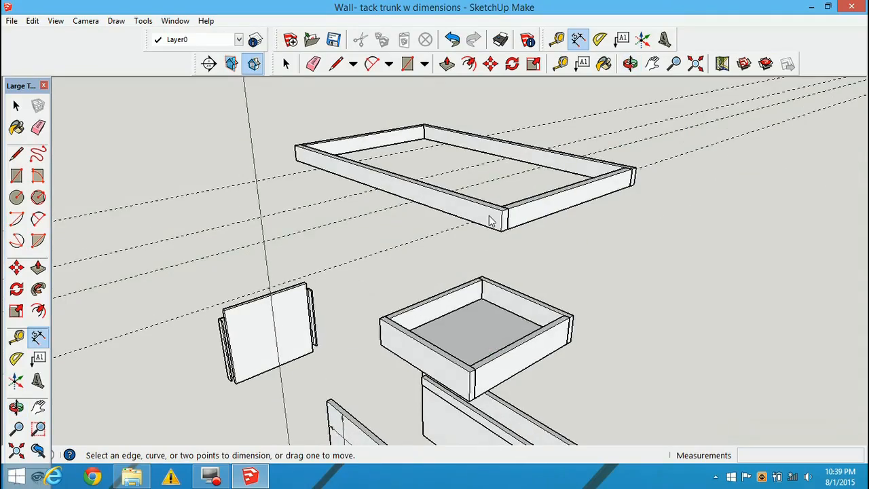
{"action": "scroll", "coordinate": [490, 221], "scroll_direction": "down", "scroll_amount": 5}
{"action": "middle_click_drag", "start_coordinate": [490, 315], "coordinate": [576, 198], "text": "shift"}
{"action": "scroll", "coordinate": [533, 265], "scroll_direction": "down", "scroll_amount": 3}
{"action": "middle_click_drag", "start_coordinate": [467, 315], "coordinate": [515, 296], "text": "shift"}
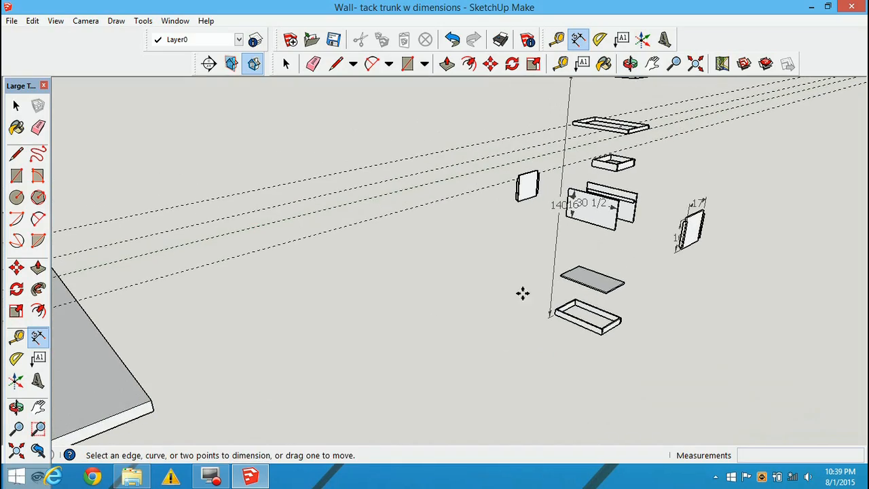
Place a guide line 1.5 inches above the inner bottom edge of the new base frame's short end skirt at the origin.
{"action": "middle_click_drag", "start_coordinate": [94, 370], "coordinate": [625, 175], "text": "shift"}
{"action": "scroll", "coordinate": [346, 263], "scroll_direction": "down", "scroll_amount": 2}
{"action": "middle_click_drag", "start_coordinate": [216, 262], "coordinate": [613, 261], "text": "shift"}
{"action": "scroll", "coordinate": [527, 237], "scroll_direction": "up", "scroll_amount": 5}
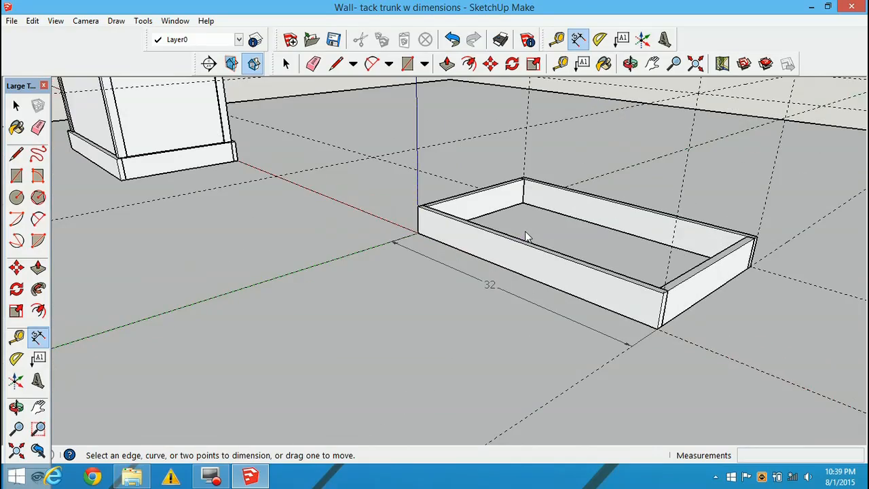
{"action": "scroll", "coordinate": [527, 237], "scroll_direction": "down", "scroll_amount": 2}
{"action": "middle_click_drag", "start_coordinate": [523, 237], "coordinate": [493, 273]}
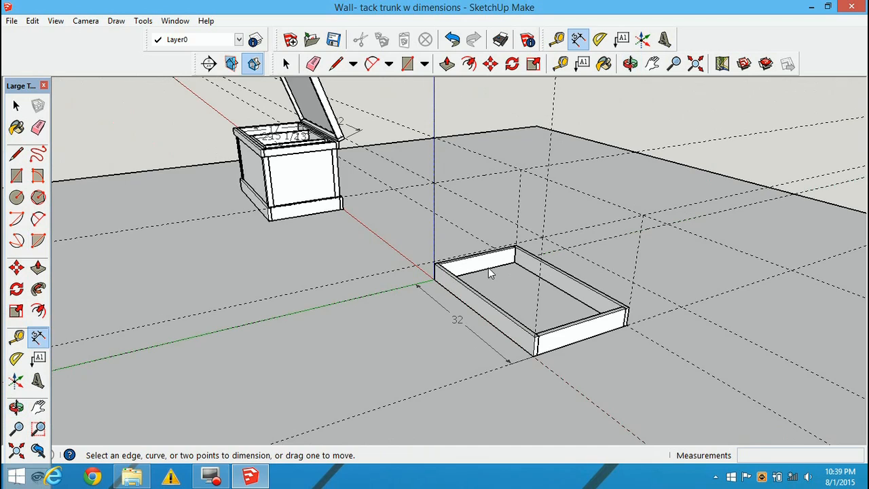
{"action": "scroll", "coordinate": [492, 273], "scroll_direction": "up", "scroll_amount": 4}
{"action": "scroll", "coordinate": [490, 273], "scroll_direction": "up", "scroll_amount": 1}
{"action": "scroll", "coordinate": [491, 253], "scroll_direction": "down", "scroll_amount": 2}
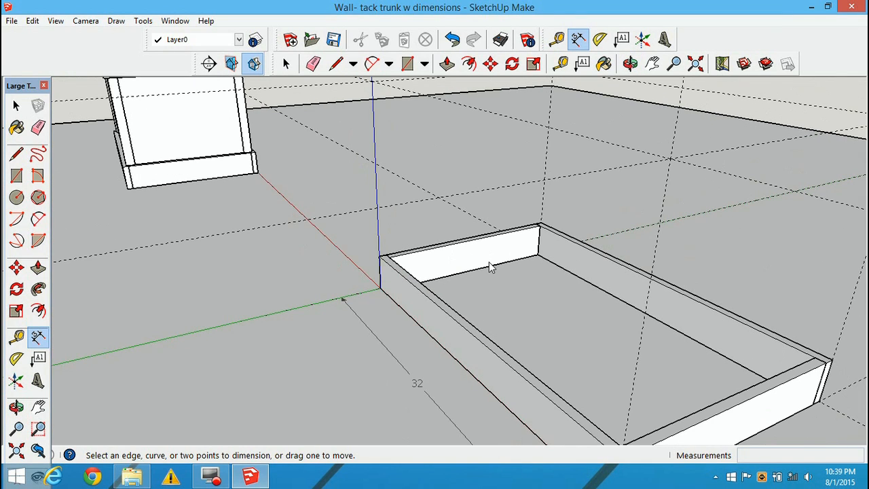
{"action": "left_click", "coordinate": [557, 38]}
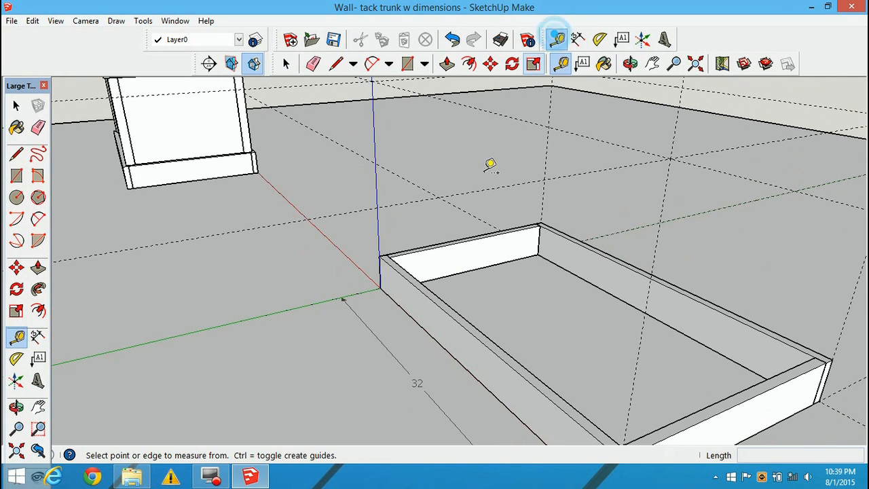
{"action": "left_click", "coordinate": [470, 270]}
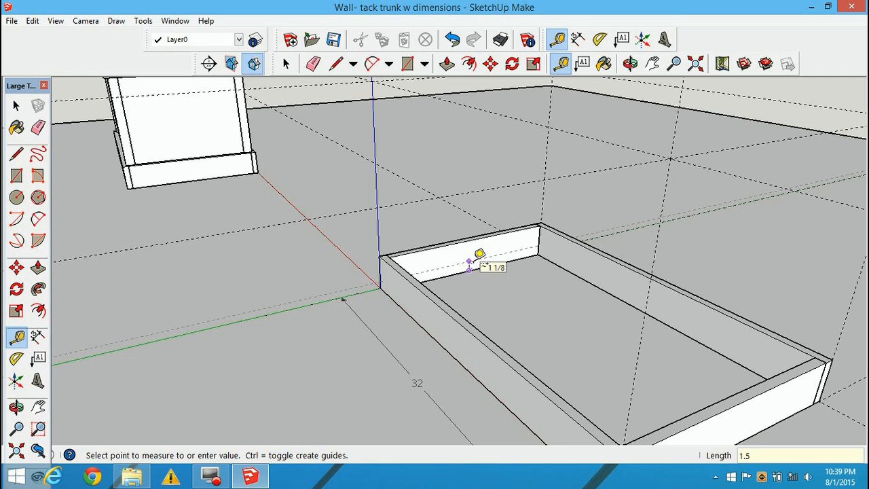
{"action": "key", "text": "Return"}
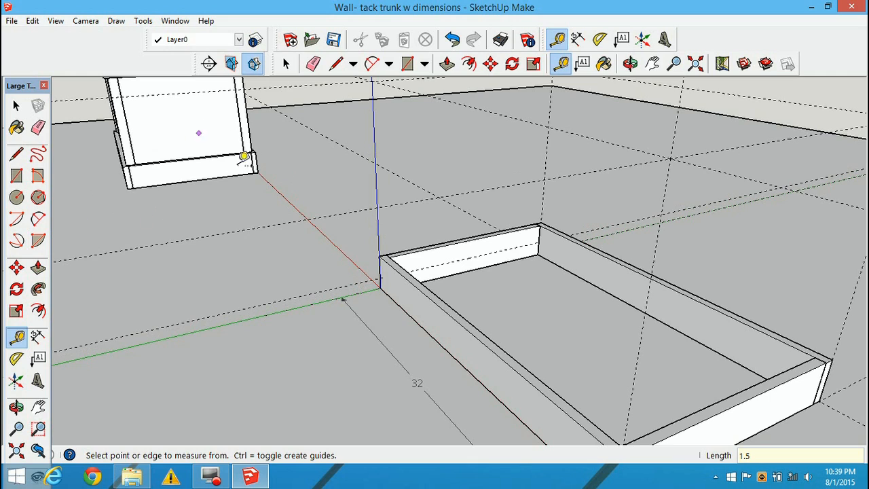
{"action": "left_click", "coordinate": [286, 63]}
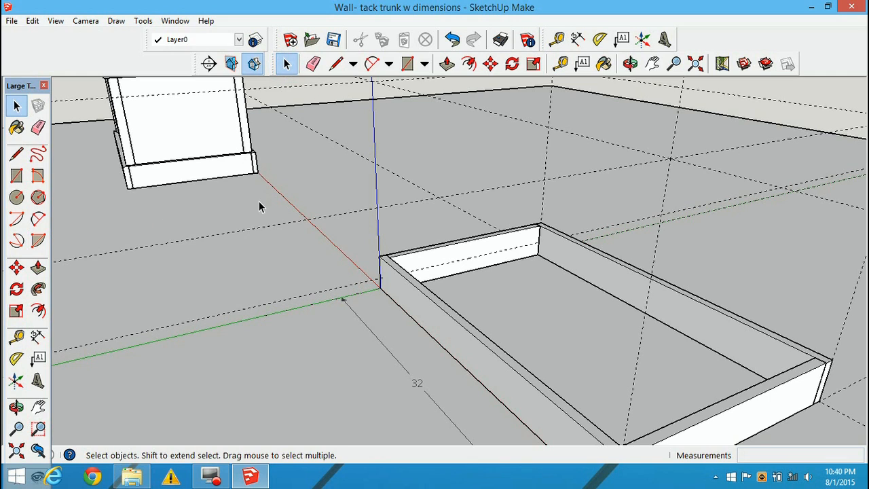
Hide the large grey floor group beneath the assembled tack trunk.
{"action": "scroll", "coordinate": [453, 177], "scroll_direction": "down", "scroll_amount": 3}
{"action": "middle_click_drag", "start_coordinate": [324, 196], "coordinate": [525, 252]}
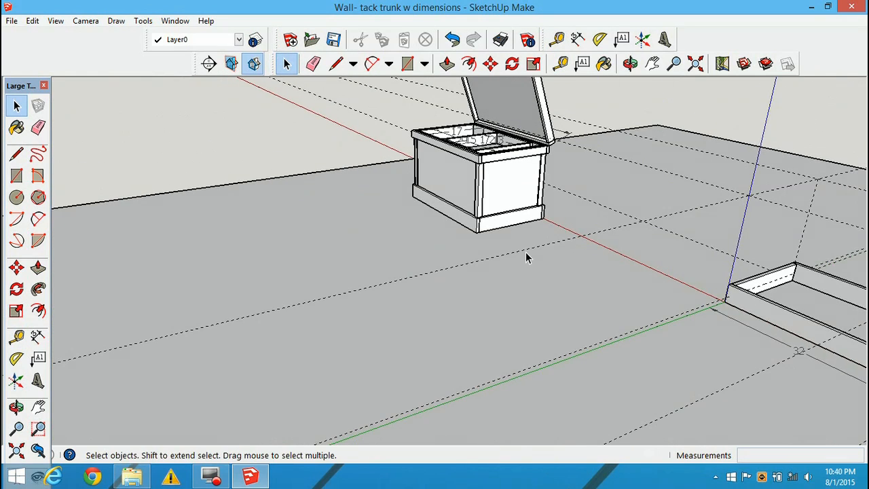
{"action": "left_click", "coordinate": [524, 290]}
{"action": "right_click", "coordinate": [525, 290]}
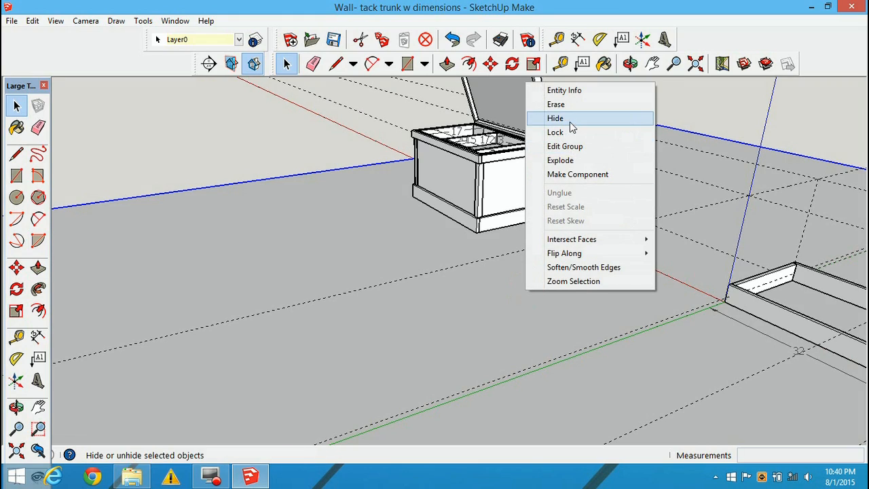
{"action": "left_click", "coordinate": [570, 120]}
From underneath the assembled trunk, dimension the skirt's inner corner from the bottom panel to the skirt's lower edge.
{"action": "middle_click_drag", "start_coordinate": [493, 291], "coordinate": [489, 96]}
{"action": "scroll", "coordinate": [478, 314], "scroll_direction": "up", "scroll_amount": 3}
{"action": "middle_click_drag", "start_coordinate": [480, 324], "coordinate": [471, 219]}
{"action": "scroll", "coordinate": [468, 262], "scroll_direction": "up", "scroll_amount": 4}
{"action": "middle_click_drag", "start_coordinate": [470, 302], "coordinate": [453, 221]}
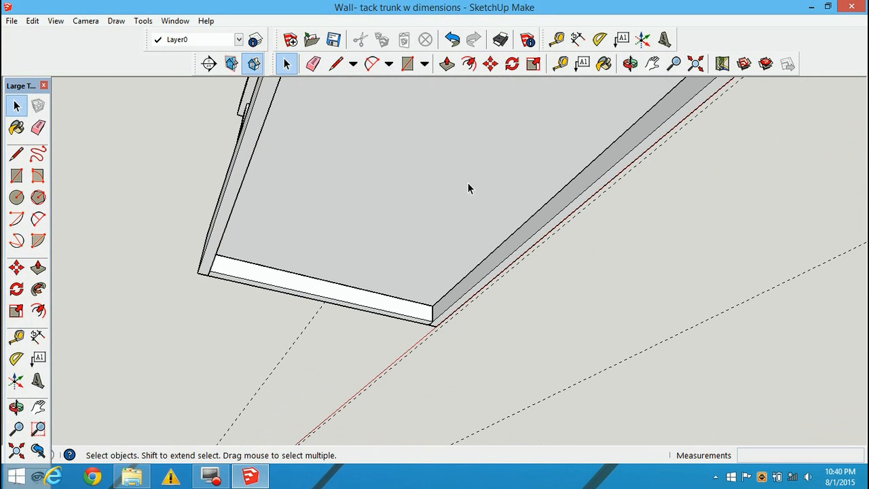
{"action": "left_click", "coordinate": [578, 39]}
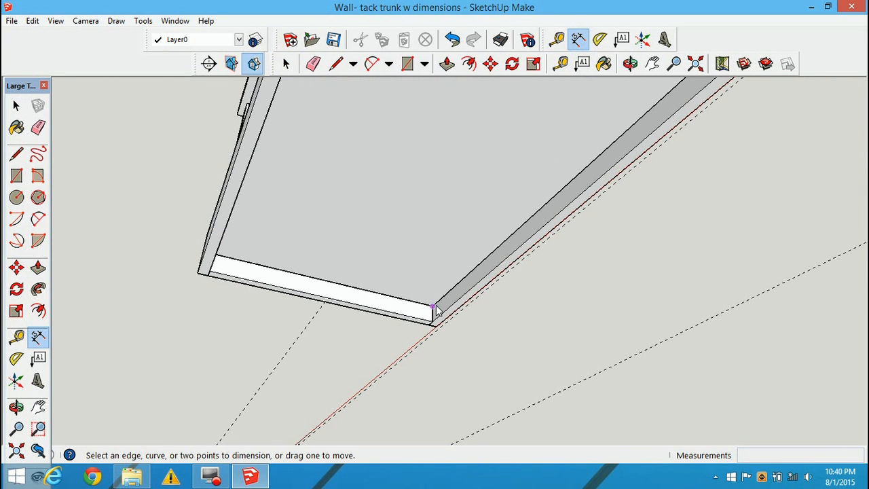
{"action": "left_click", "coordinate": [434, 308]}
{"action": "left_click", "coordinate": [434, 322]}
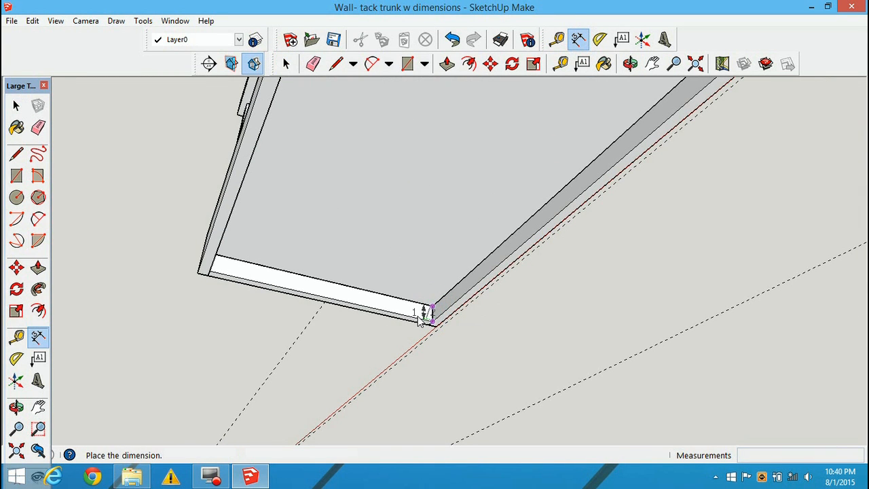
{"action": "left_click", "coordinate": [404, 316]}
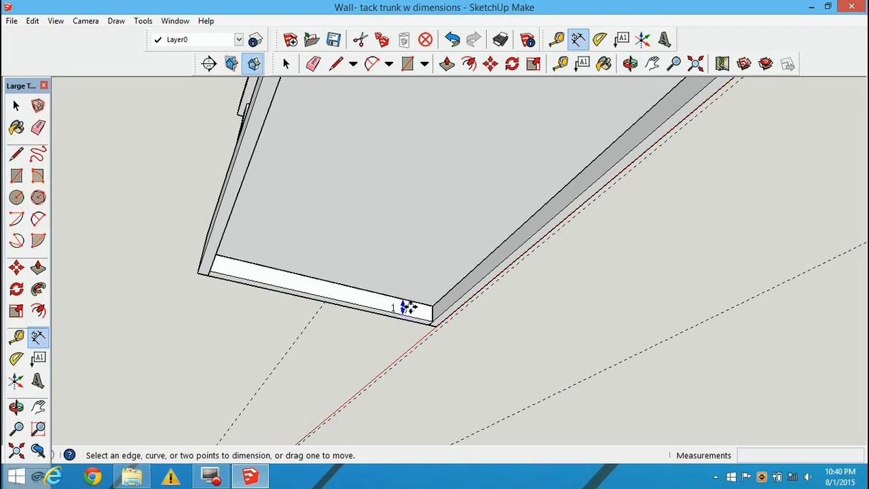
Set the text position of the skirt corner's 1 1/2 dimension to Outside End.
{"action": "scroll", "coordinate": [401, 309], "scroll_direction": "up", "scroll_amount": 4}
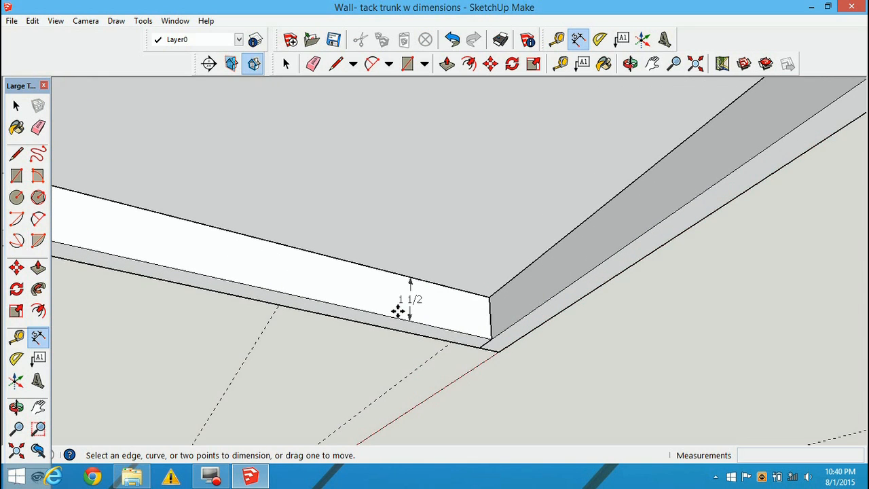
{"action": "right_click", "coordinate": [404, 306]}
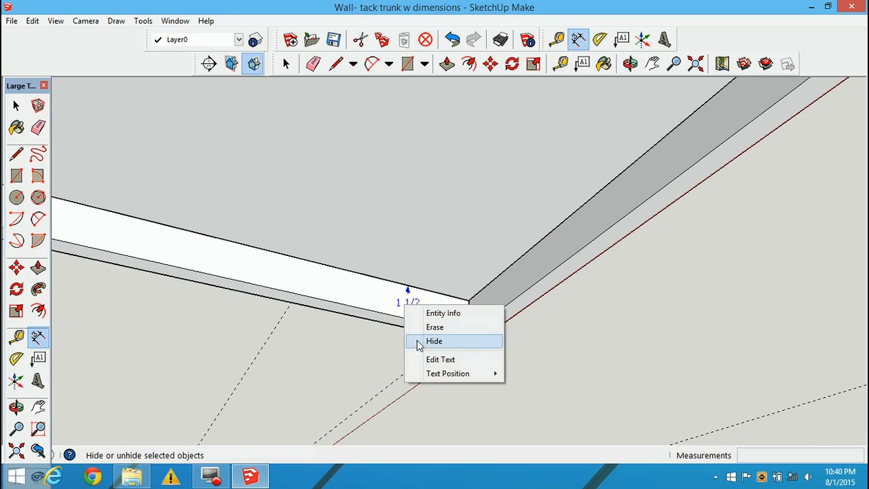
{"action": "mouse_move", "coordinate": [427, 377]}
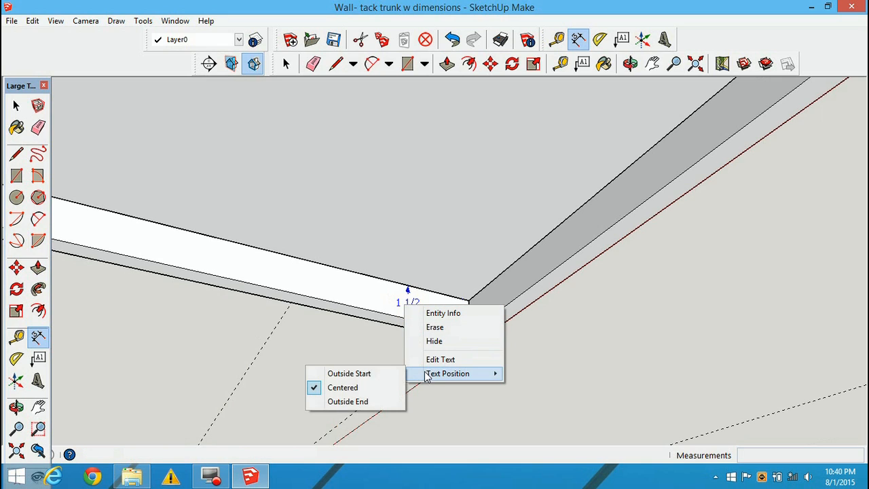
{"action": "left_click", "coordinate": [379, 375]}
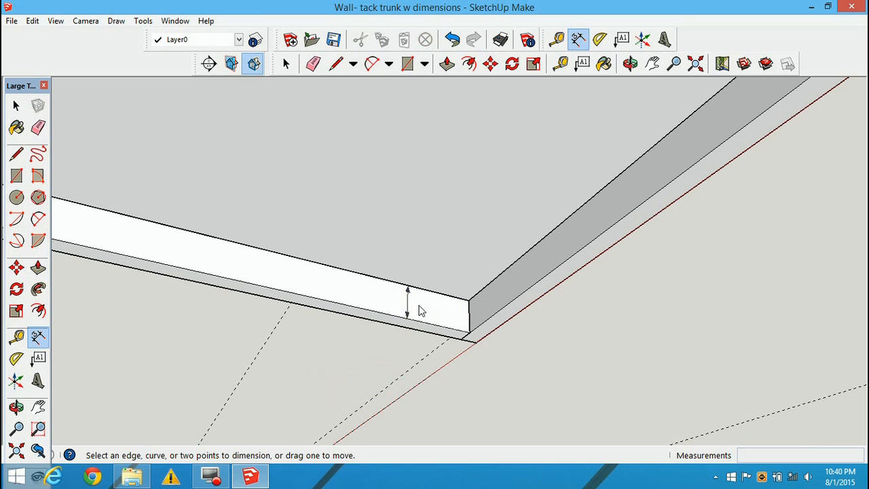
{"action": "right_click", "coordinate": [407, 300]}
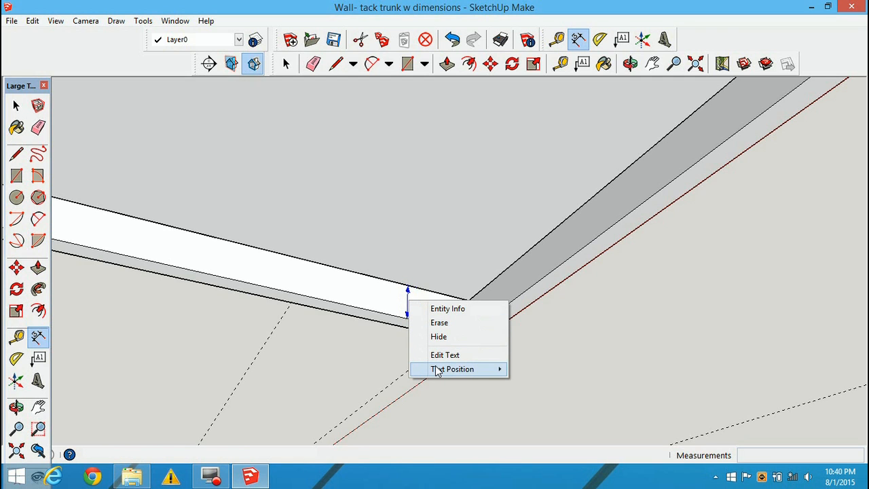
{"action": "mouse_move", "coordinate": [437, 370]}
{"action": "left_click", "coordinate": [381, 399]}
{"action": "middle_click_drag", "start_coordinate": [401, 355], "coordinate": [398, 370]}
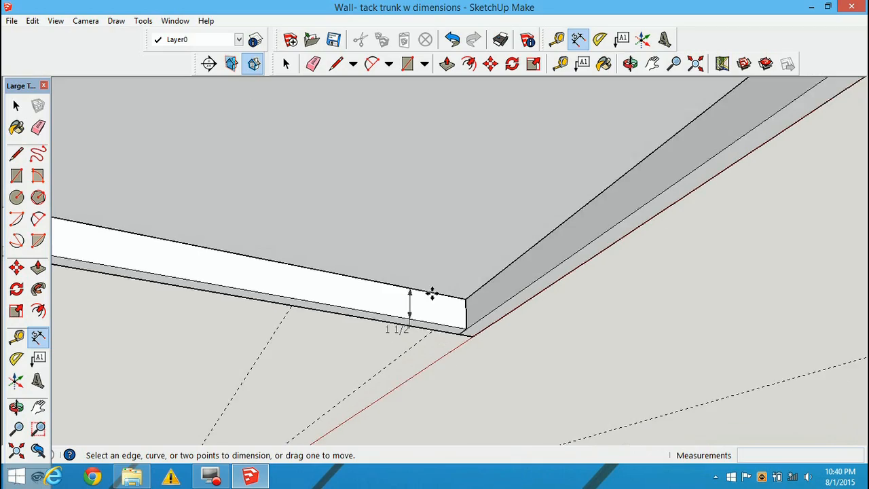
Unhide the last hidden geometry, the large grey floor group beneath the trunks.
{"action": "scroll", "coordinate": [434, 295], "scroll_direction": "down", "scroll_amount": 3}
{"action": "scroll", "coordinate": [444, 295], "scroll_direction": "down", "scroll_amount": 3}
{"action": "middle_click_drag", "start_coordinate": [462, 274], "coordinate": [722, 228]}
{"action": "middle_click_drag", "start_coordinate": [575, 228], "coordinate": [365, 239]}
{"action": "left_click", "coordinate": [35, 21]}
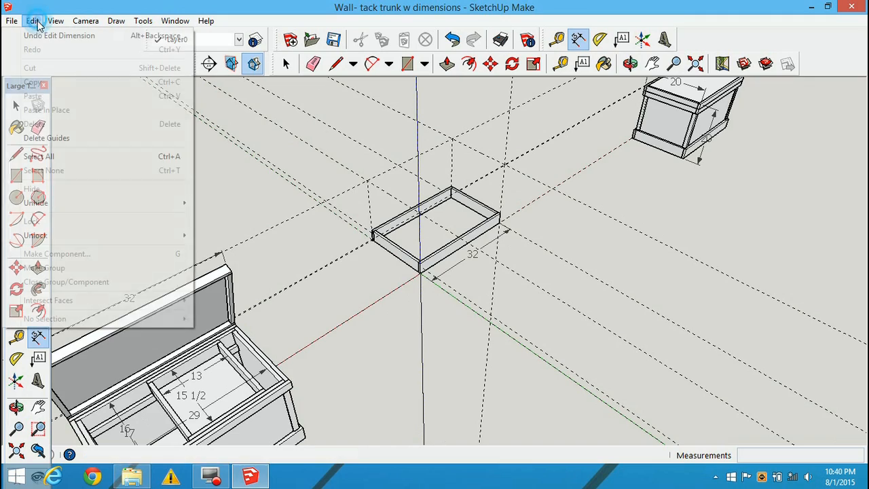
{"action": "mouse_move", "coordinate": [54, 203]}
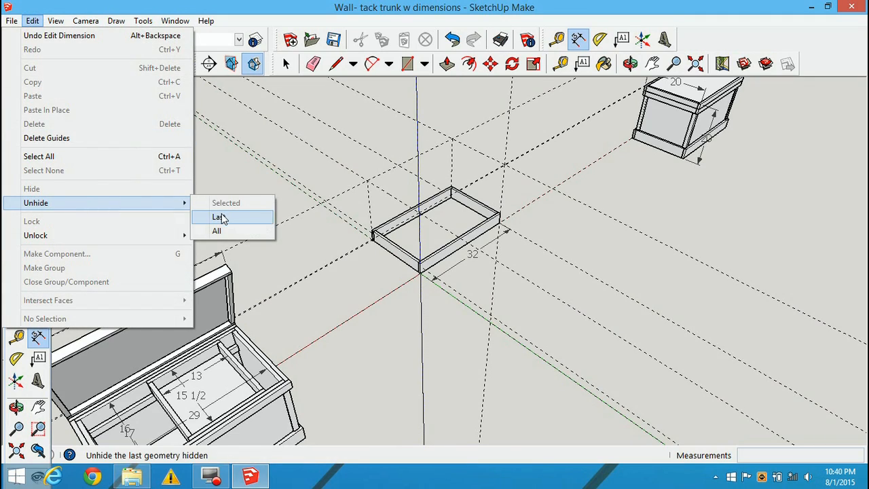
{"action": "left_click", "coordinate": [222, 217]}
Erase all the dashed guide lines running through and around the new base frame at the origin.
{"action": "scroll", "coordinate": [578, 230], "scroll_direction": "down", "scroll_amount": 3}
{"action": "middle_click_drag", "start_coordinate": [579, 230], "coordinate": [298, 273]}
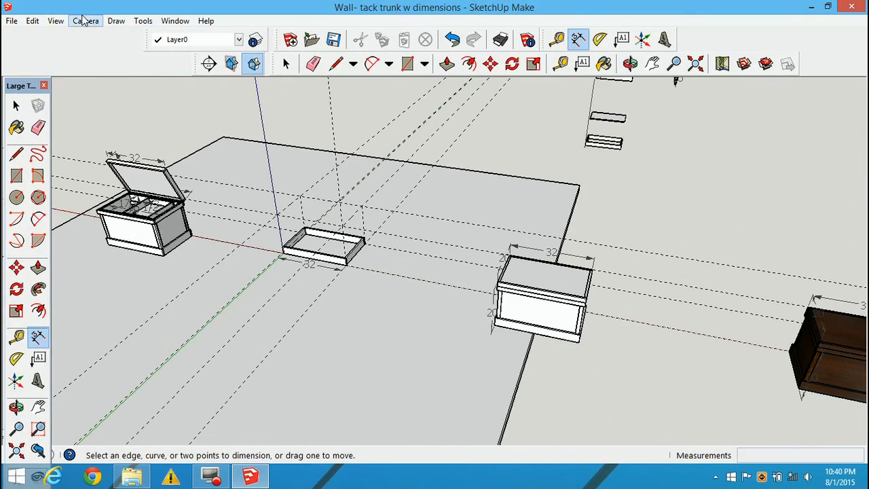
{"action": "left_click", "coordinate": [32, 21]}
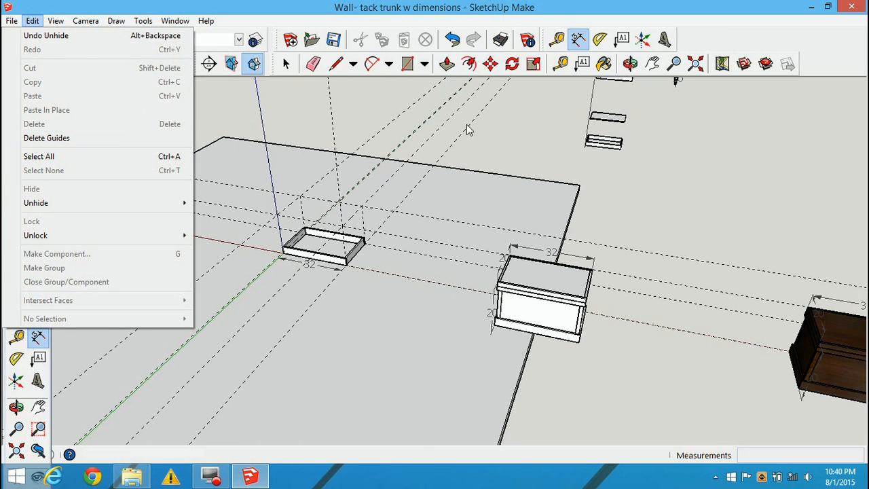
{"action": "left_click", "coordinate": [523, 134]}
{"action": "left_click", "coordinate": [314, 64]}
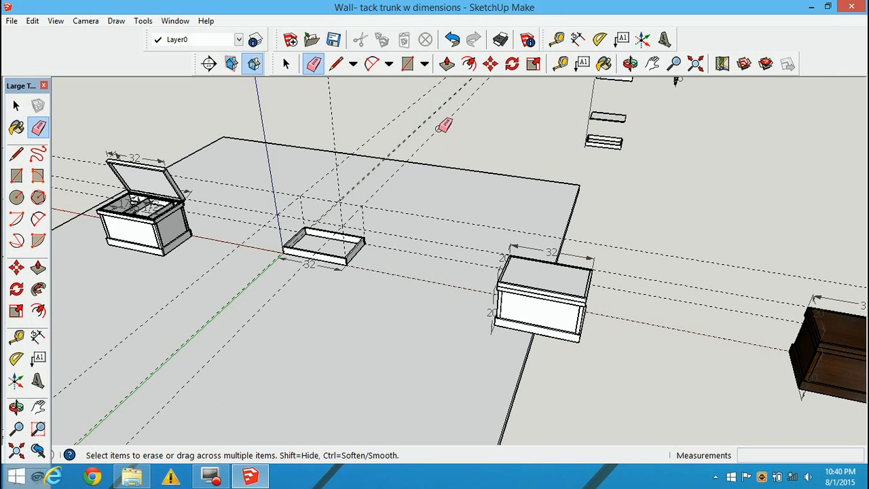
{"action": "left_click_drag", "start_coordinate": [448, 136], "coordinate": [390, 112]}
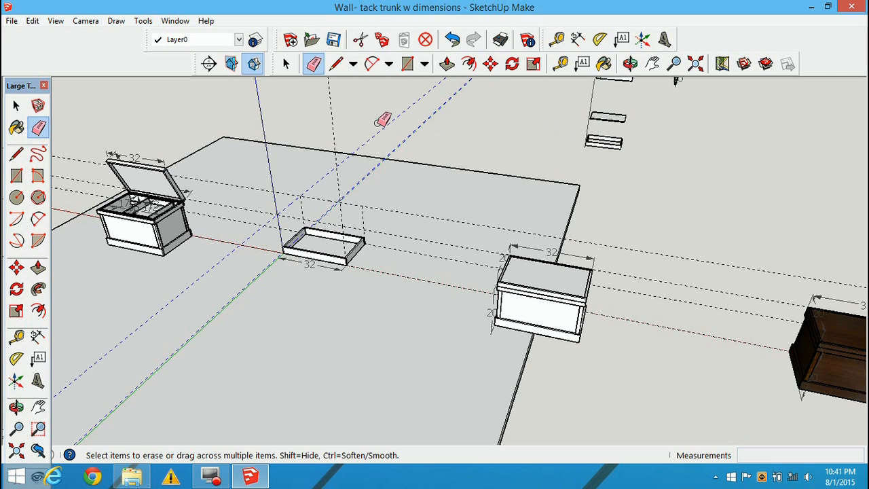
{"action": "left_click_drag", "start_coordinate": [378, 122], "coordinate": [378, 122]}
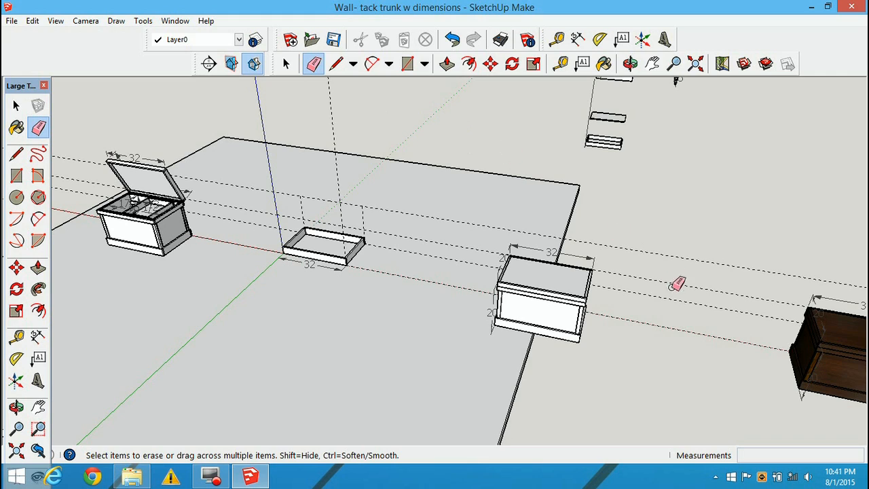
{"action": "left_click_drag", "start_coordinate": [694, 343], "coordinate": [665, 240]}
{"action": "left_click_drag", "start_coordinate": [692, 327], "coordinate": [678, 308]}
{"action": "left_click_drag", "start_coordinate": [341, 128], "coordinate": [341, 129]}
{"action": "left_click", "coordinate": [364, 215]}
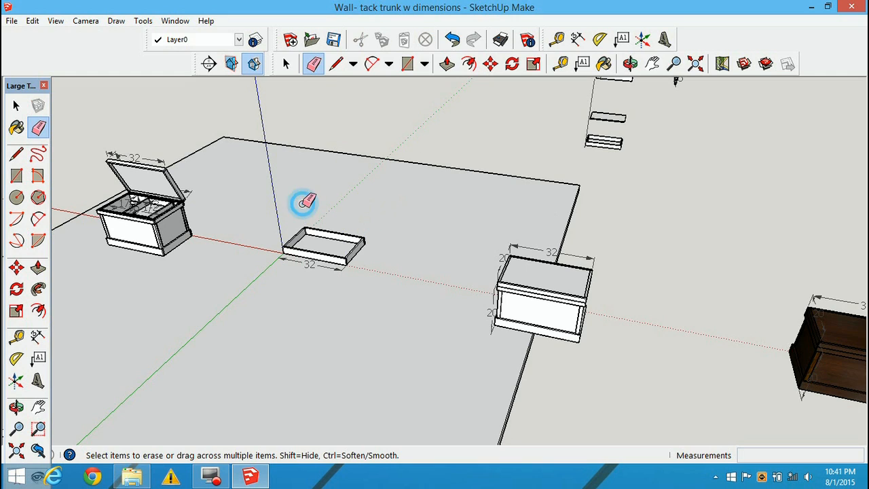
{"action": "scroll", "coordinate": [333, 245], "scroll_direction": "up", "scroll_amount": 2}
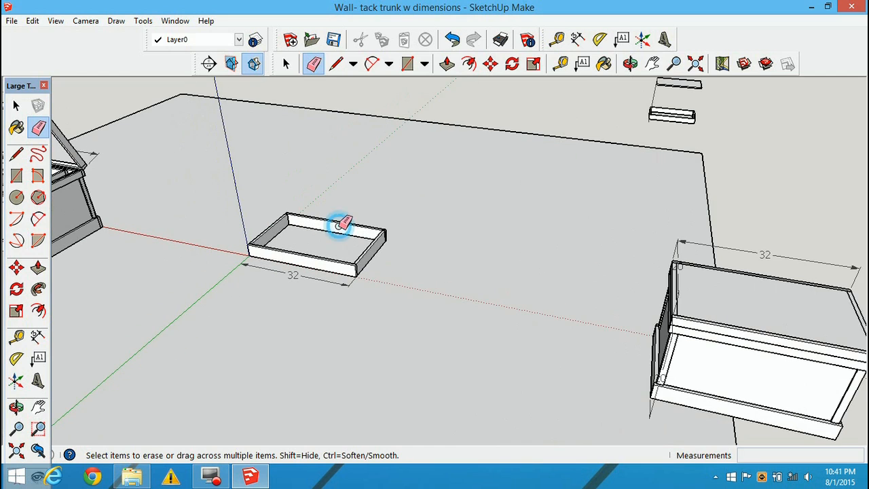
{"action": "left_click", "coordinate": [339, 223]}
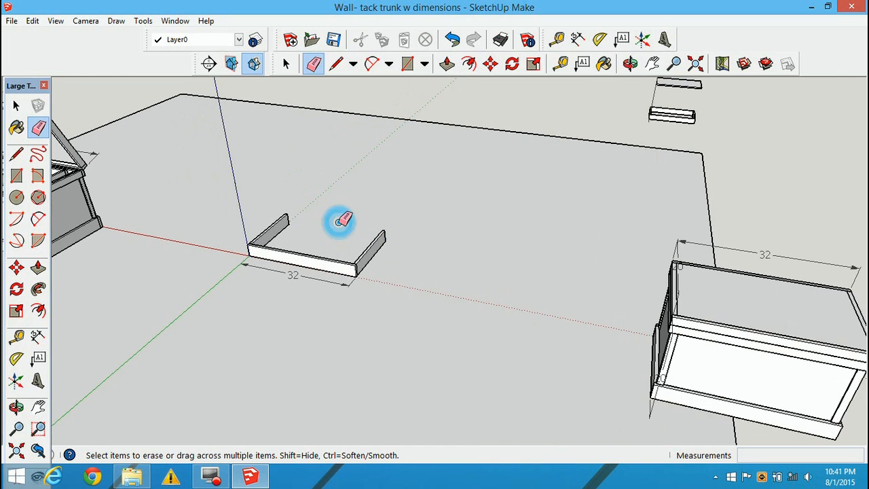
{"action": "left_click", "coordinate": [448, 42]}
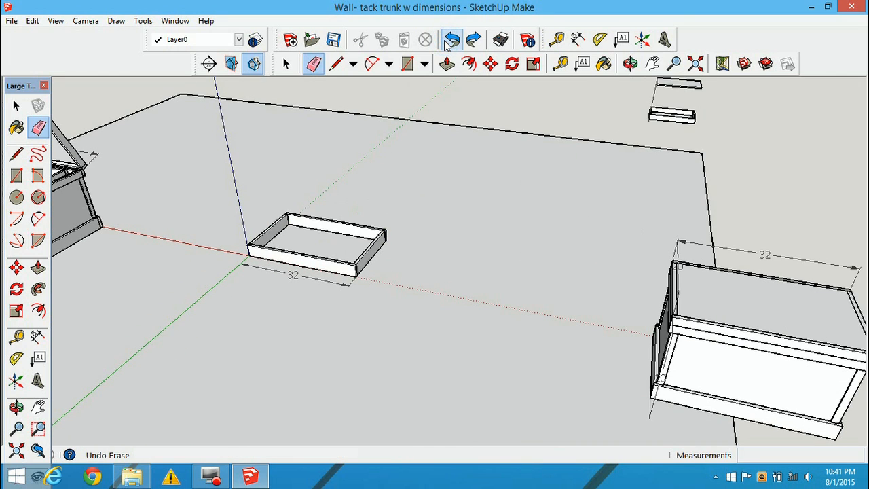
Examine the exploded trunk parts beyond the floor and the open-lid tack trunk from its short end.
{"action": "scroll", "coordinate": [489, 245], "scroll_direction": "down", "scroll_amount": 3}
{"action": "scroll", "coordinate": [488, 246], "scroll_direction": "down", "scroll_amount": 3}
{"action": "mouse_move", "coordinate": [524, 258]}
{"action": "middle_mouse_down"}
{"action": "mouse_move", "coordinate": [270, 246]}
{"action": "mouse_move", "coordinate": [431, 250]}
{"action": "mouse_move", "coordinate": [534, 306]}
{"action": "mouse_move", "coordinate": [421, 322]}
{"action": "middle_mouse_up"}
{"action": "scroll", "coordinate": [435, 248], "scroll_direction": "up", "scroll_amount": 6}
{"action": "scroll", "coordinate": [651, 259], "scroll_direction": "down", "scroll_amount": 4}
{"action": "middle_click_drag", "start_coordinate": [703, 253], "coordinate": [543, 387], "text": "shift"}
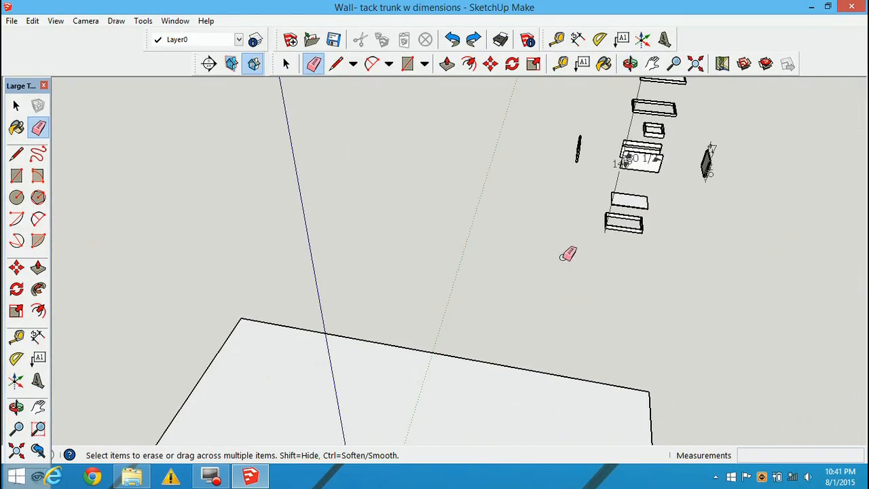
{"action": "middle_click_drag", "start_coordinate": [456, 411], "coordinate": [421, 170]}
{"action": "scroll", "coordinate": [161, 226], "scroll_direction": "up", "scroll_amount": 5}
{"action": "mouse_move", "coordinate": [161, 226]}
{"action": "middle_mouse_down"}
{"action": "mouse_move", "coordinate": [529, 218]}
{"action": "mouse_move", "coordinate": [442, 199]}
{"action": "mouse_move", "coordinate": [480, 225]}
{"action": "mouse_move", "coordinate": [774, 237]}
{"action": "middle_mouse_up"}
{"action": "middle_click_drag", "start_coordinate": [407, 237], "coordinate": [561, 250]}
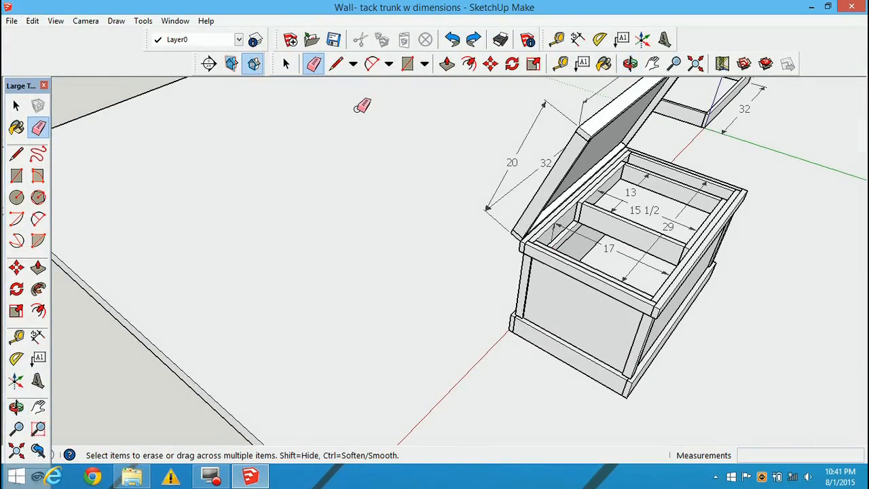
{"action": "left_click", "coordinate": [286, 64]}
{"action": "left_click", "coordinate": [561, 299]}
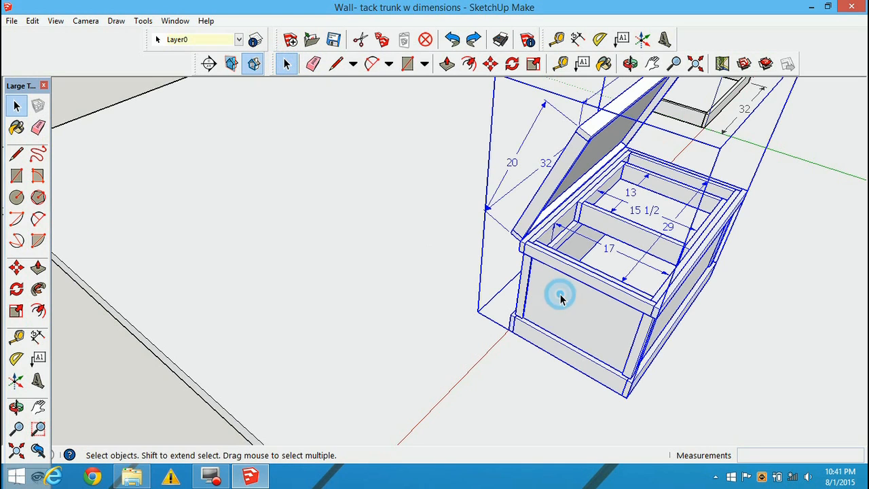
{"action": "double_click", "coordinate": [604, 287]}
{"action": "left_click", "coordinate": [602, 288]}
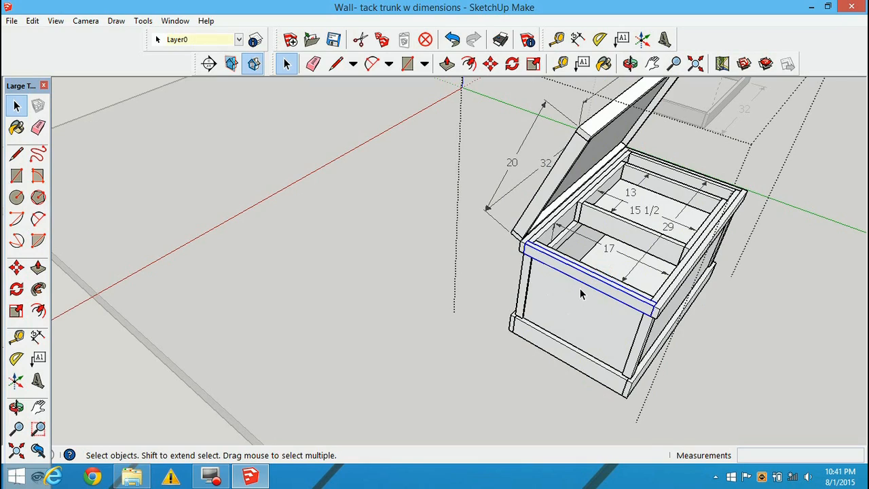
{"action": "scroll", "coordinate": [580, 293], "scroll_direction": "up", "scroll_amount": 3}
{"action": "middle_click_drag", "start_coordinate": [582, 295], "coordinate": [417, 227]}
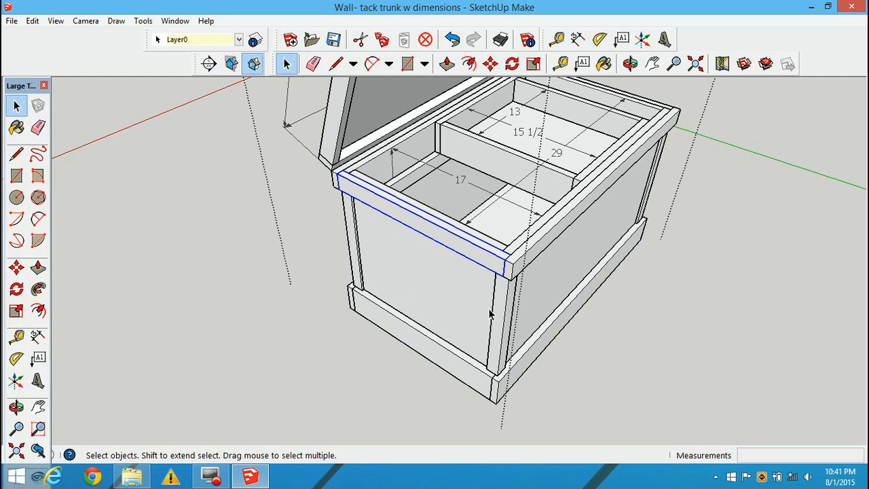
{"action": "left_click", "coordinate": [445, 287]}
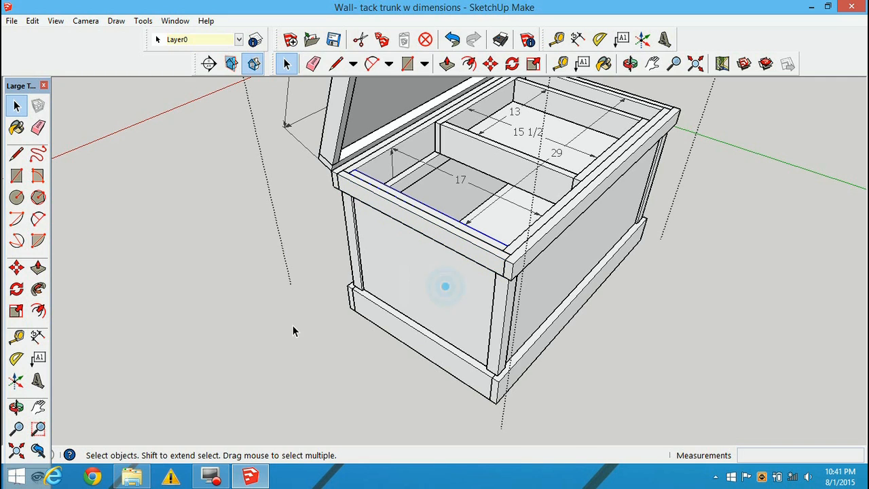
{"action": "left_click", "coordinate": [287, 326]}
Inside the open-lid trunk's group, select the near short end's top rail, panel, bottom skirt and both corner posts.
{"action": "left_click", "coordinate": [427, 231]}
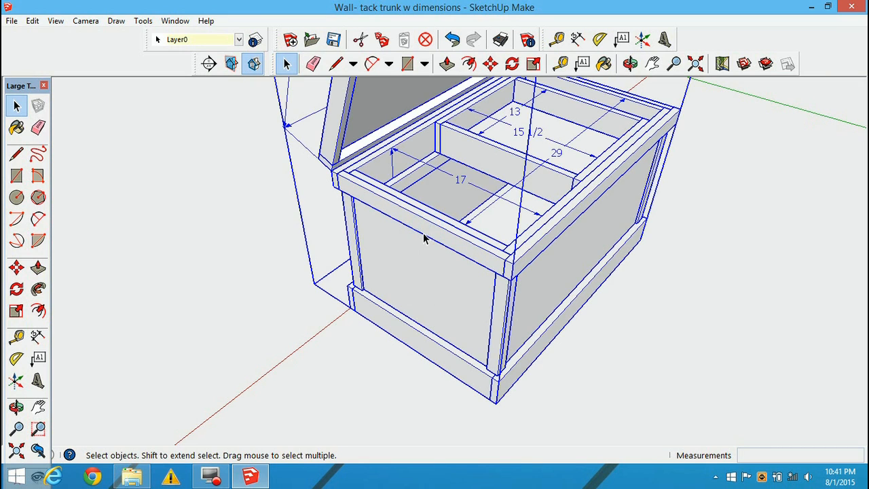
{"action": "double_click", "coordinate": [427, 231]}
{"action": "left_click", "coordinate": [426, 230]}
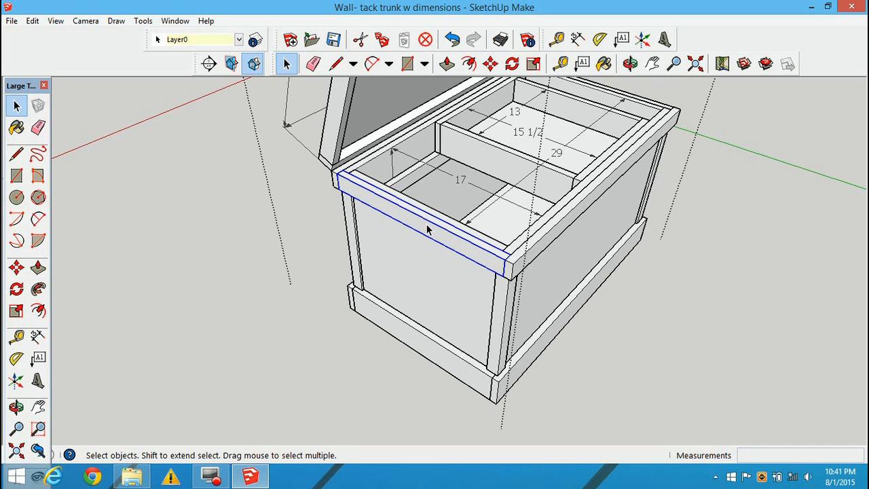
{"action": "left_click", "coordinate": [413, 257], "text": "ctrl"}
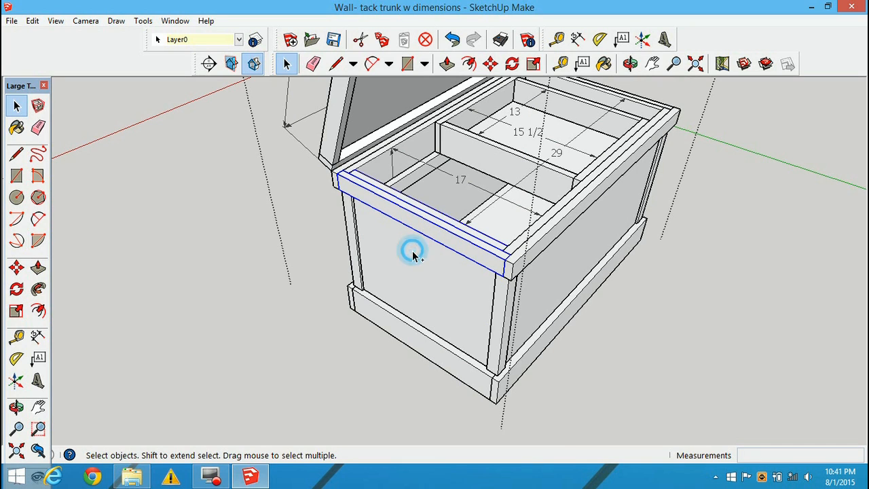
{"action": "left_click", "coordinate": [412, 331], "text": "ctrl"}
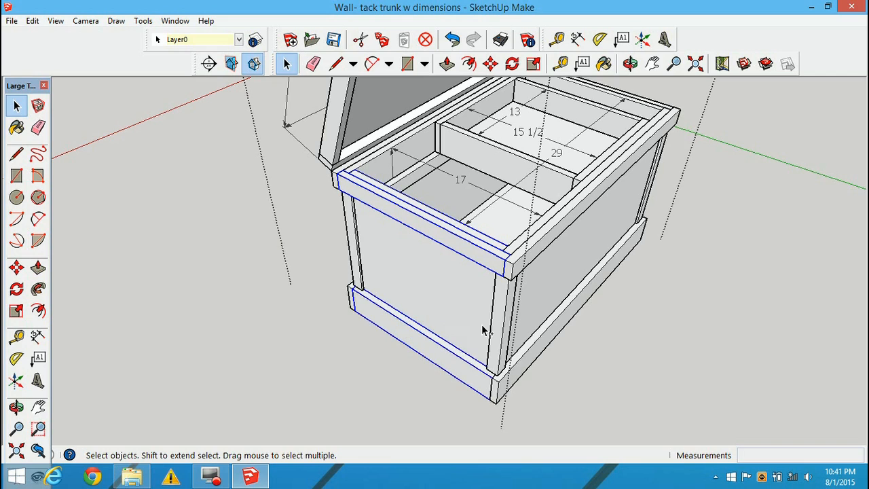
{"action": "left_click", "coordinate": [496, 327], "text": "ctrl"}
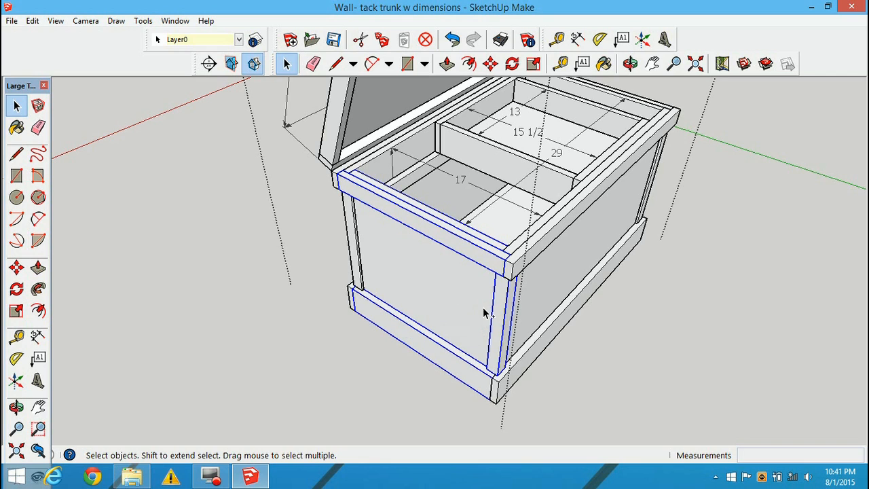
{"action": "left_click", "coordinate": [357, 246], "text": "ctrl"}
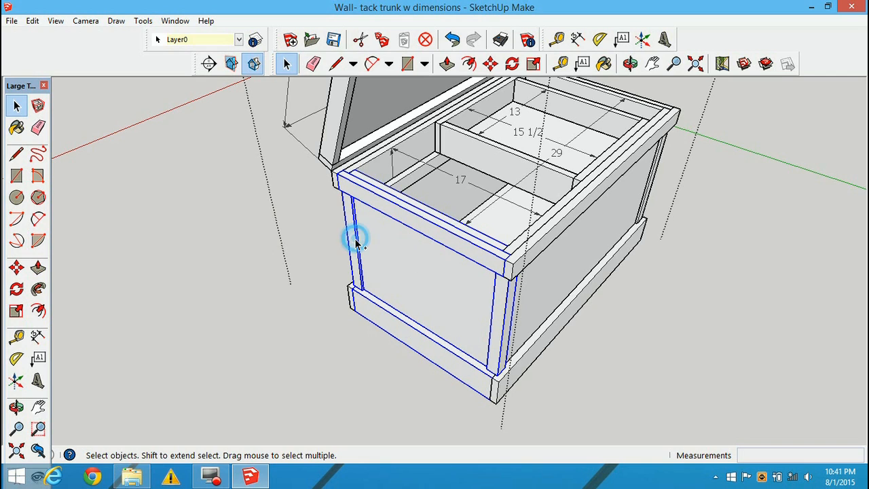
{"action": "left_click", "coordinate": [517, 370], "text": "ctrl"}
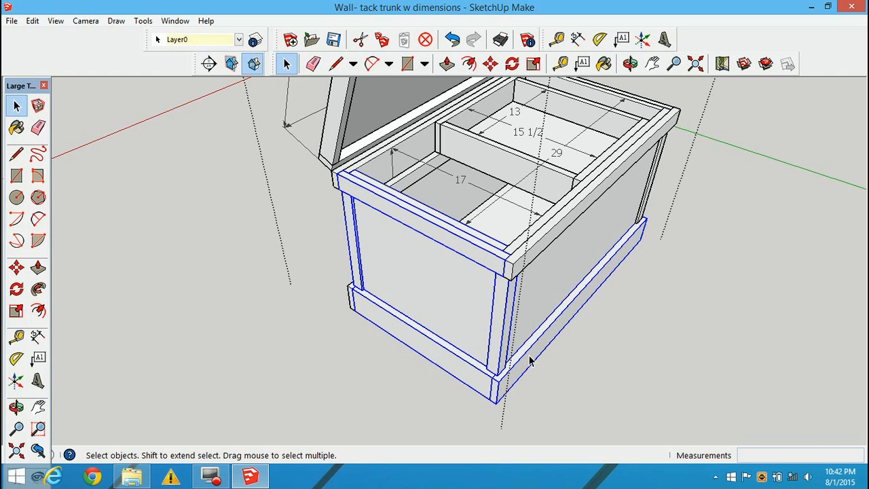
{"action": "left_click", "coordinate": [530, 360], "text": "shift"}
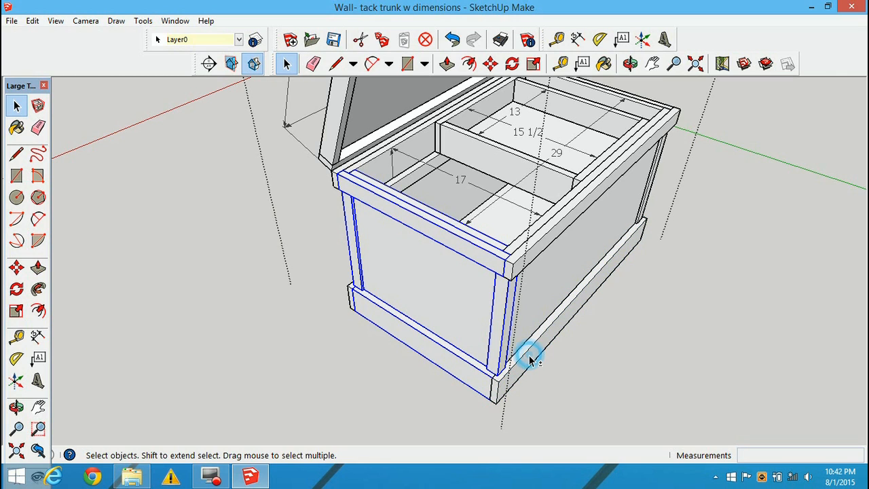
{"action": "left_click", "coordinate": [530, 360], "text": "ctrl"}
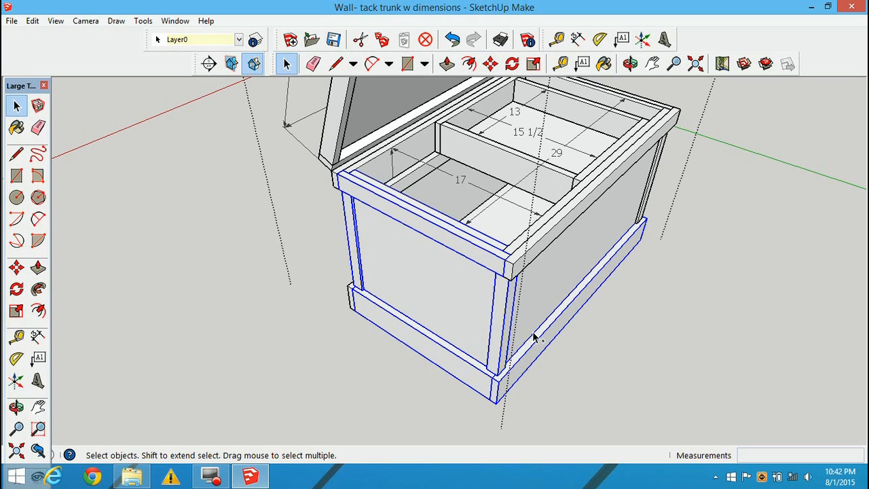
{"action": "left_click", "coordinate": [526, 353], "text": "shift"}
Move the selected end assembly 24 inches outward along the red axis, away from the open-lid trunk.
{"action": "left_click", "coordinate": [490, 63]}
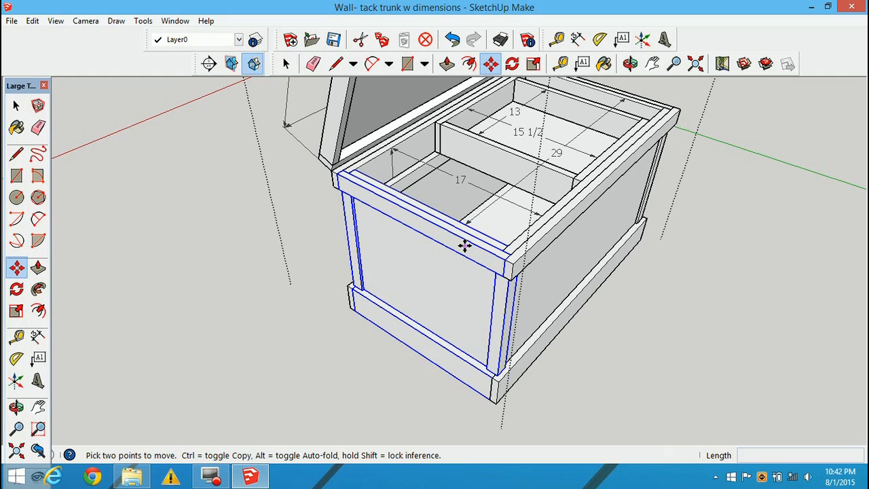
{"action": "left_click", "coordinate": [505, 261]}
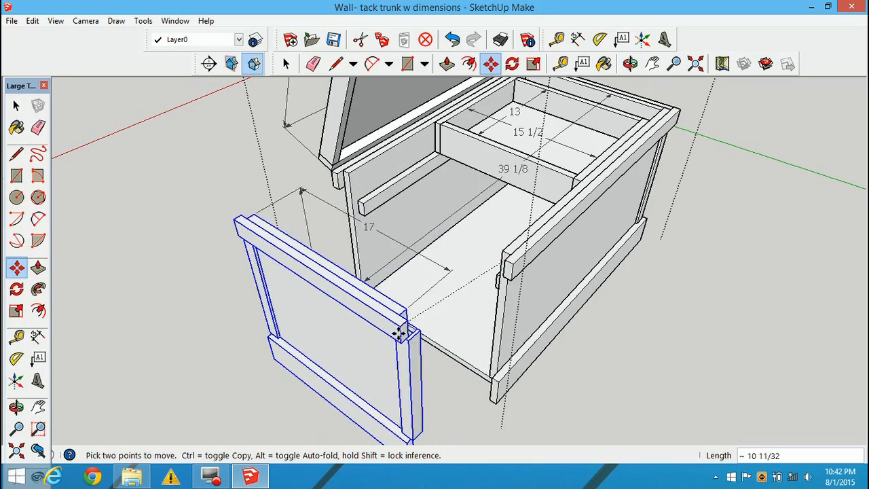
{"action": "scroll", "coordinate": [403, 349], "scroll_direction": "down", "scroll_amount": 2}
{"action": "middle_click_drag", "start_coordinate": [403, 349], "coordinate": [400, 292]}
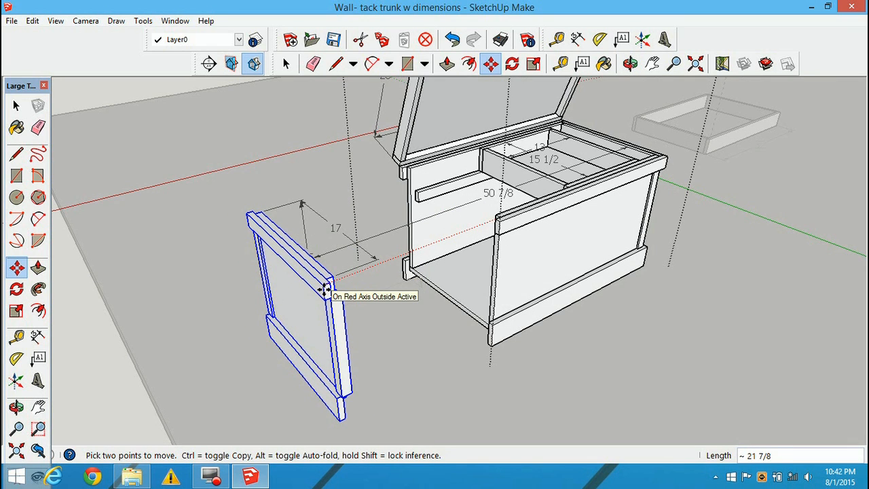
{"action": "key", "text": "Return"}
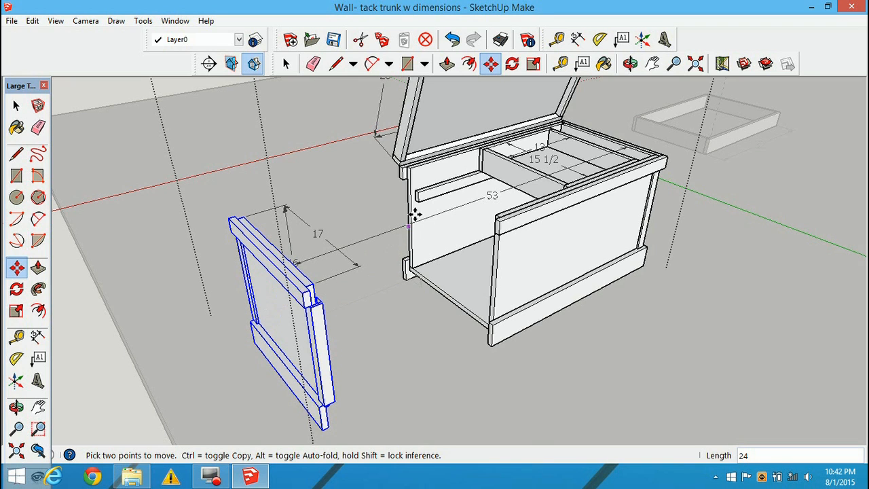
Measure the back panel's inside height at the trunk's open end, from its top edge to the floor board.
{"action": "scroll", "coordinate": [414, 215], "scroll_direction": "up", "scroll_amount": 3}
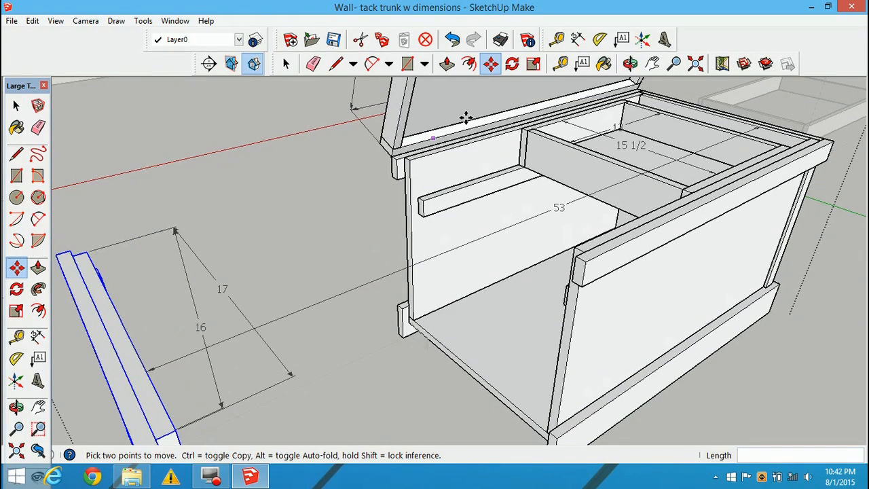
{"action": "left_click", "coordinate": [578, 39]}
{"action": "left_click", "coordinate": [411, 160]}
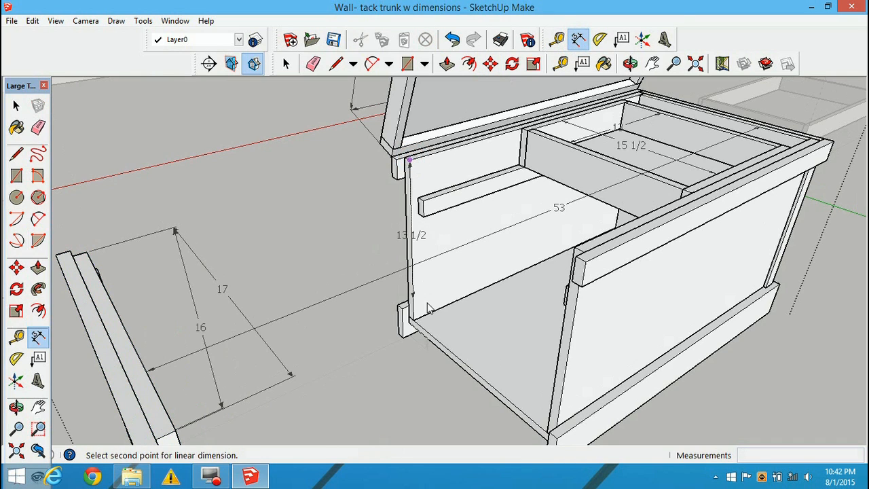
{"action": "left_click", "coordinate": [413, 319]}
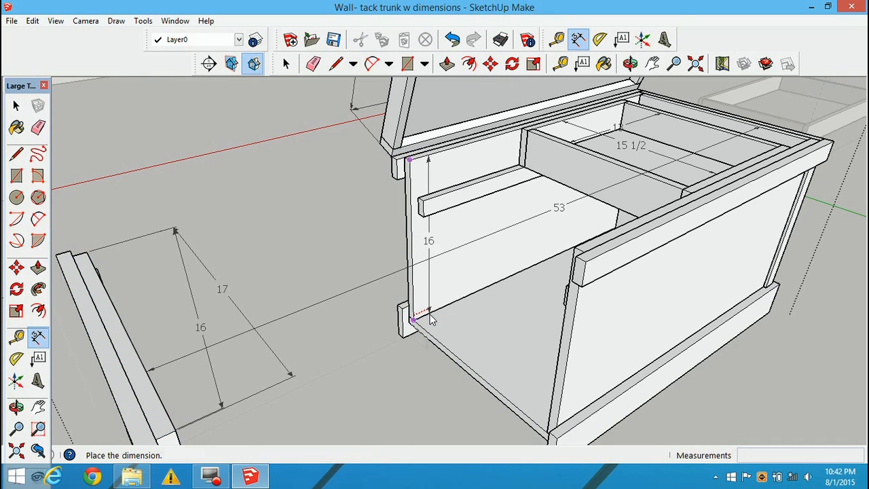
{"action": "key", "text": "Escape"}
Measure how far the rear bottom skirt extends below and above the floor board, and the skirt's thickness.
{"action": "scroll", "coordinate": [408, 322], "scroll_direction": "up", "scroll_amount": 5}
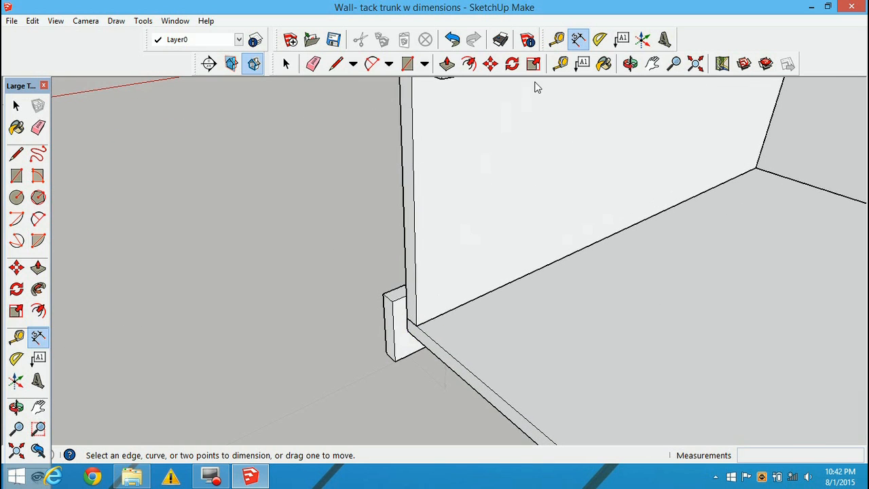
{"action": "left_click", "coordinate": [560, 63]}
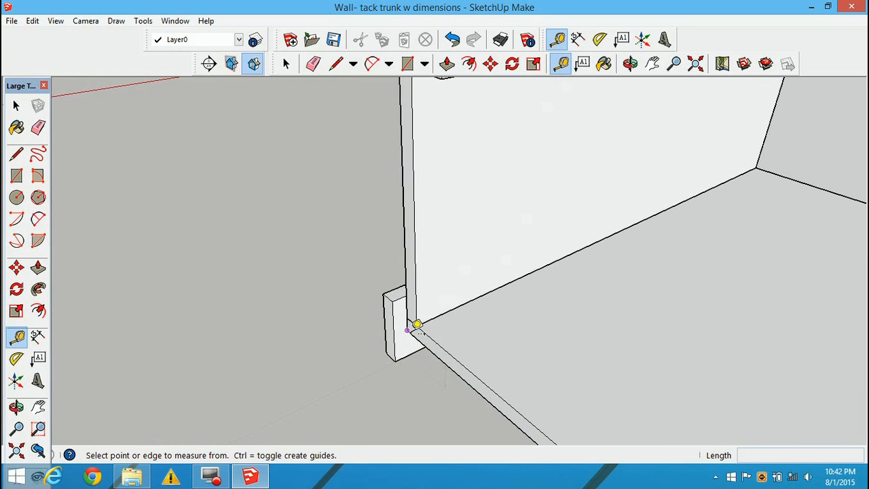
{"action": "left_click", "coordinate": [411, 327]}
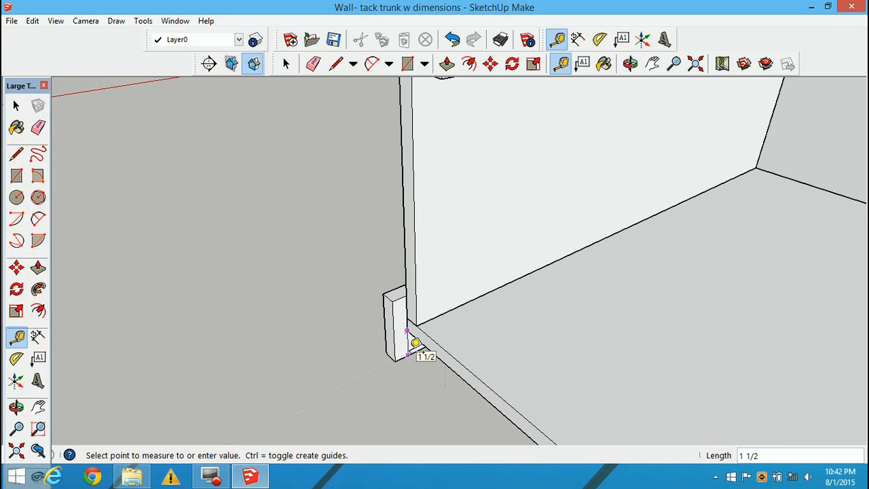
{"action": "left_click", "coordinate": [416, 342]}
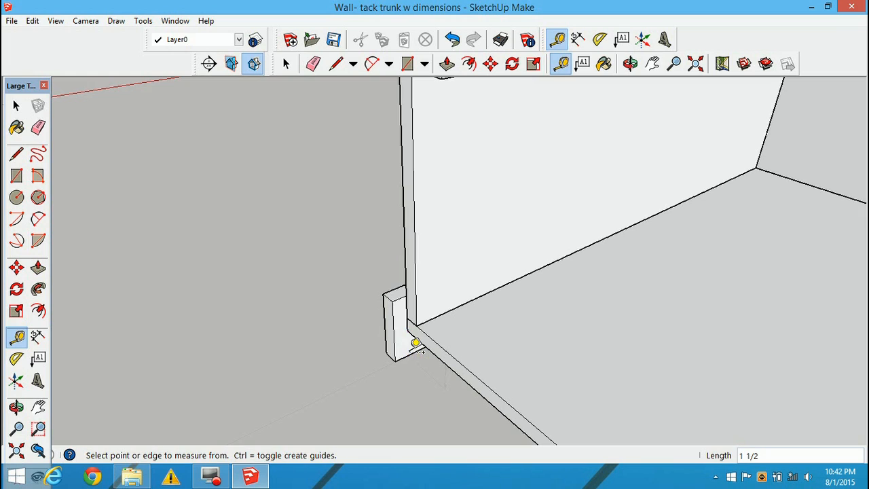
{"action": "left_click", "coordinate": [408, 317]}
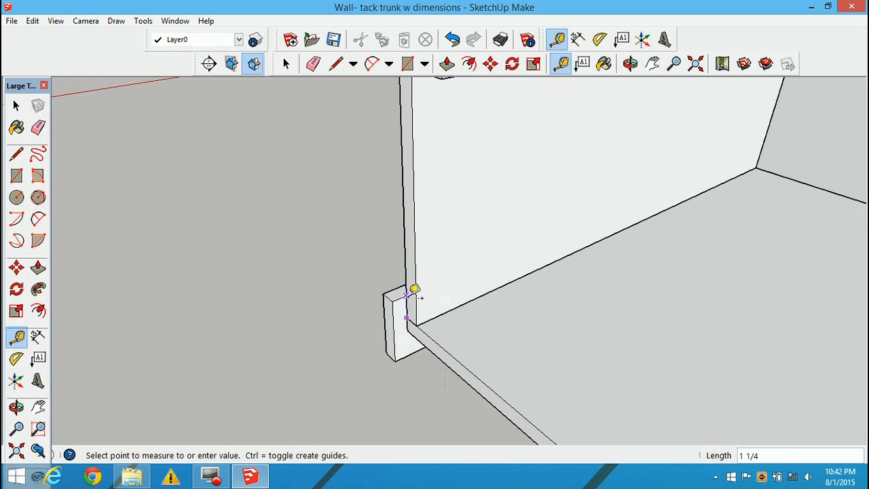
{"action": "left_click", "coordinate": [416, 288]}
{"action": "left_click", "coordinate": [414, 301]}
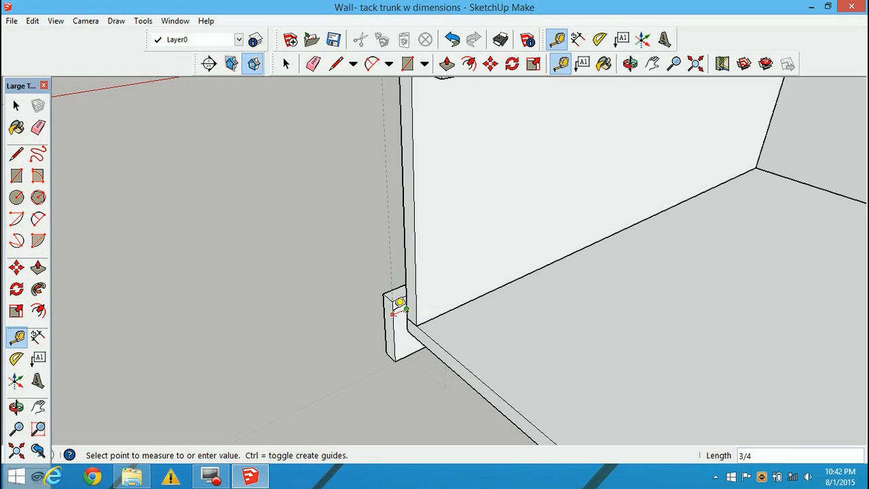
{"action": "left_click", "coordinate": [402, 309]}
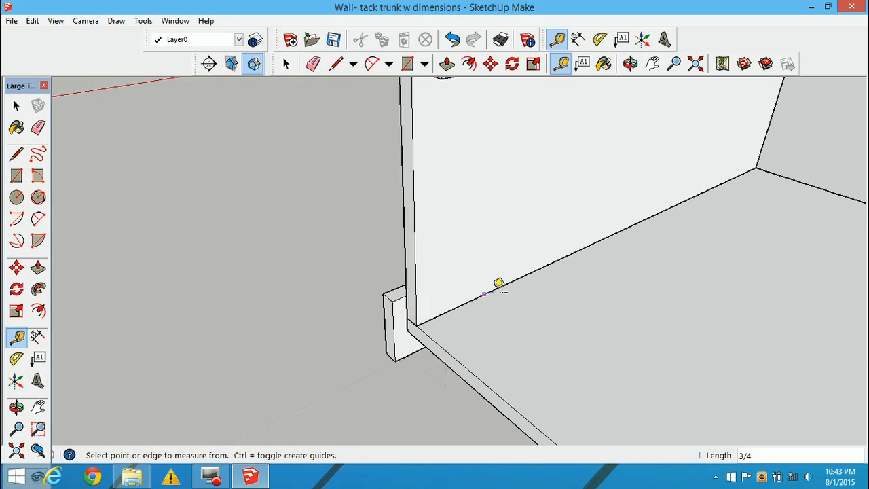
Measure the back panel's length inside the trunk and the depth from its top edge to the top of the support cleat.
{"action": "scroll", "coordinate": [497, 286], "scroll_direction": "down", "scroll_amount": 5}
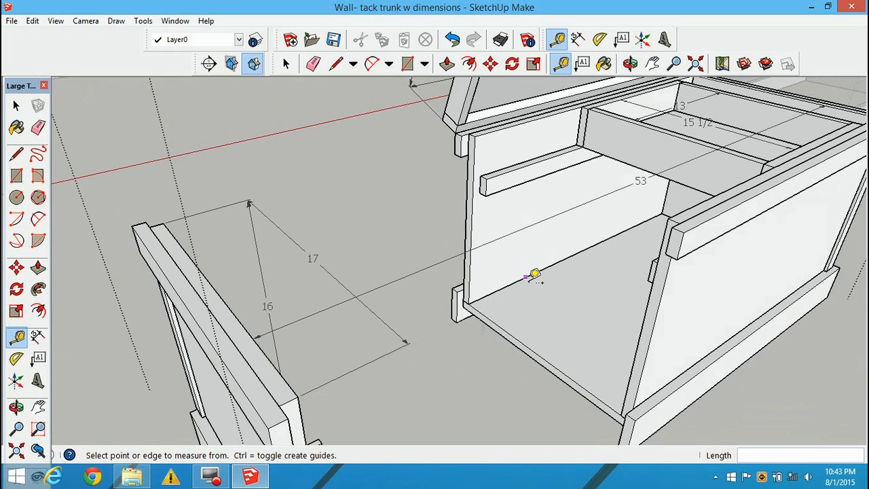
{"action": "left_click", "coordinate": [469, 279]}
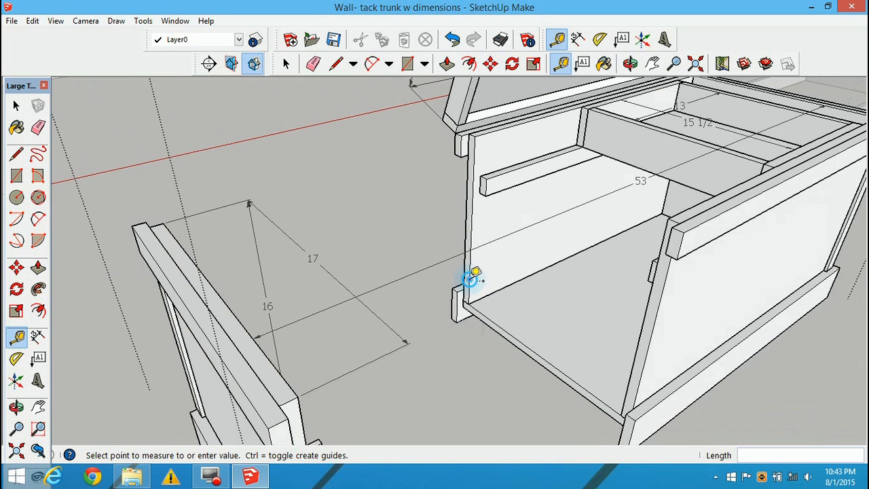
{"action": "left_click", "coordinate": [661, 186]}
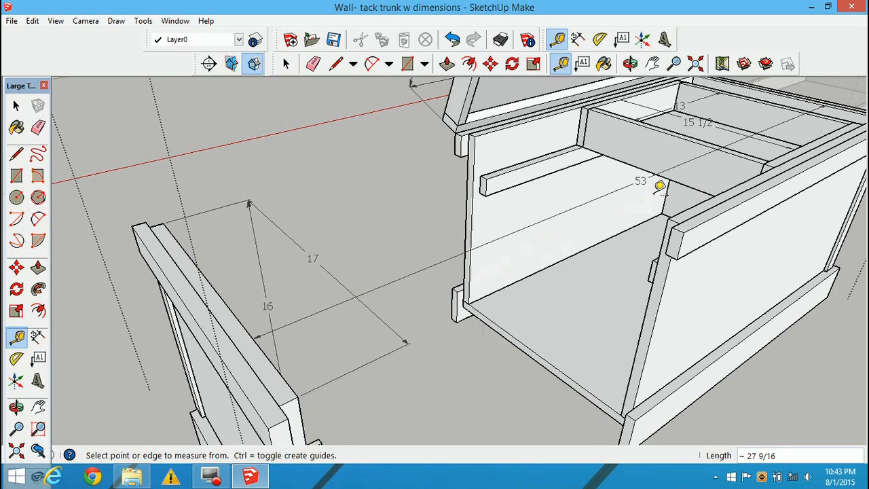
{"action": "left_click", "coordinate": [509, 127]}
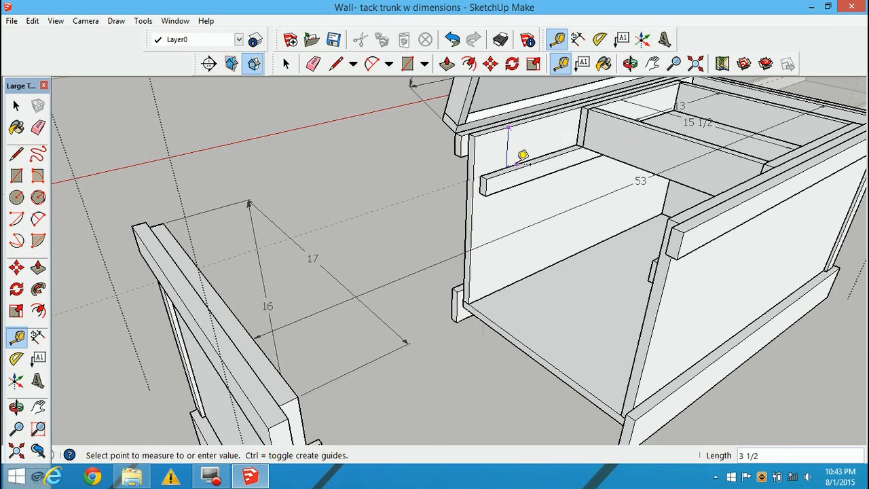
{"action": "scroll", "coordinate": [523, 156], "scroll_direction": "up", "scroll_amount": 4}
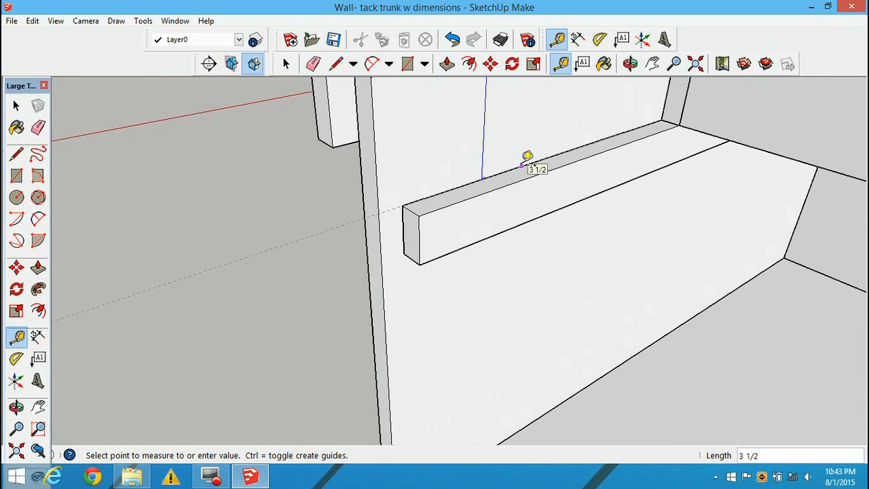
{"action": "scroll", "coordinate": [527, 155], "scroll_direction": "down", "scroll_amount": 2}
{"action": "middle_click_drag", "start_coordinate": [528, 155], "coordinate": [537, 197]}
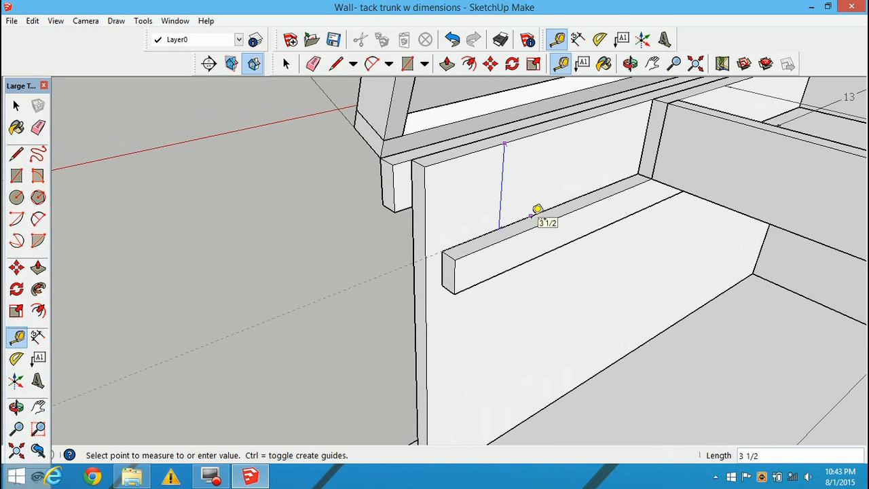
{"action": "left_click", "coordinate": [537, 209]}
{"action": "scroll", "coordinate": [496, 170], "scroll_direction": "down", "scroll_amount": 6}
{"action": "middle_click_drag", "start_coordinate": [496, 163], "coordinate": [398, 86]}
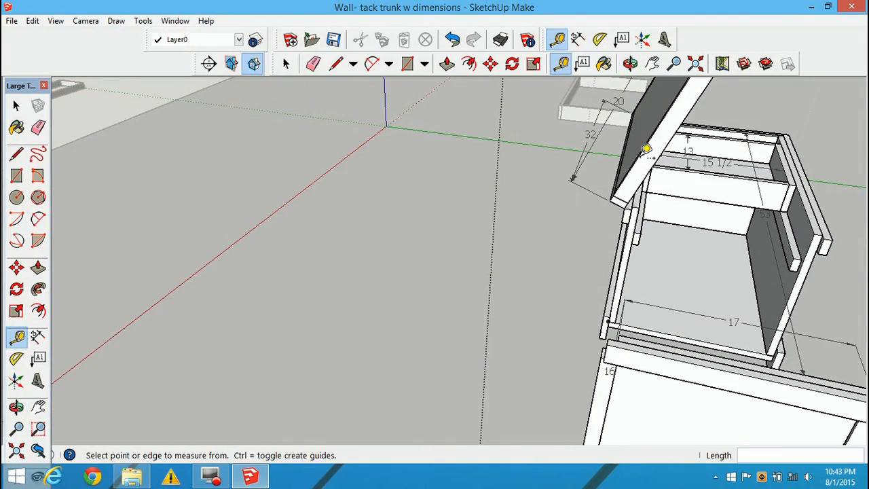
{"action": "left_click", "coordinate": [286, 65]}
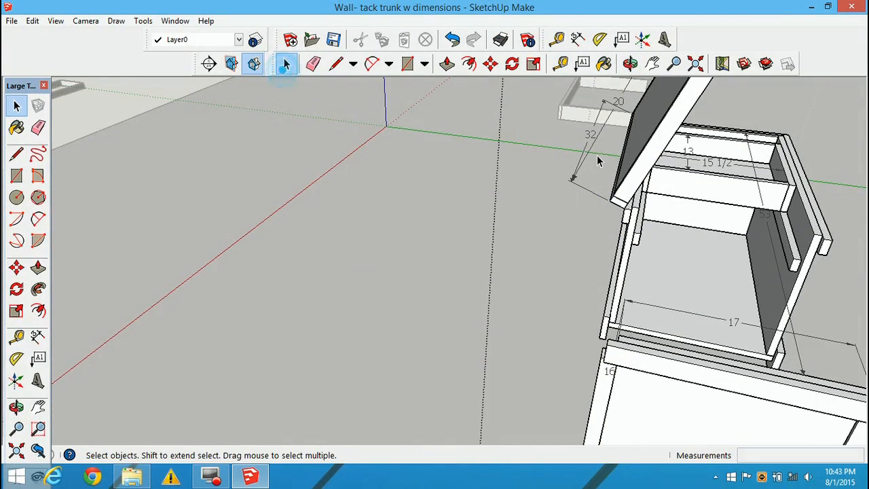
{"action": "left_click", "coordinate": [640, 165]}
{"action": "mouse_move", "coordinate": [627, 170]}
{"action": "middle_mouse_down"}
{"action": "mouse_move", "coordinate": [595, 223]}
{"action": "mouse_move", "coordinate": [636, 202]}
{"action": "middle_mouse_up"}
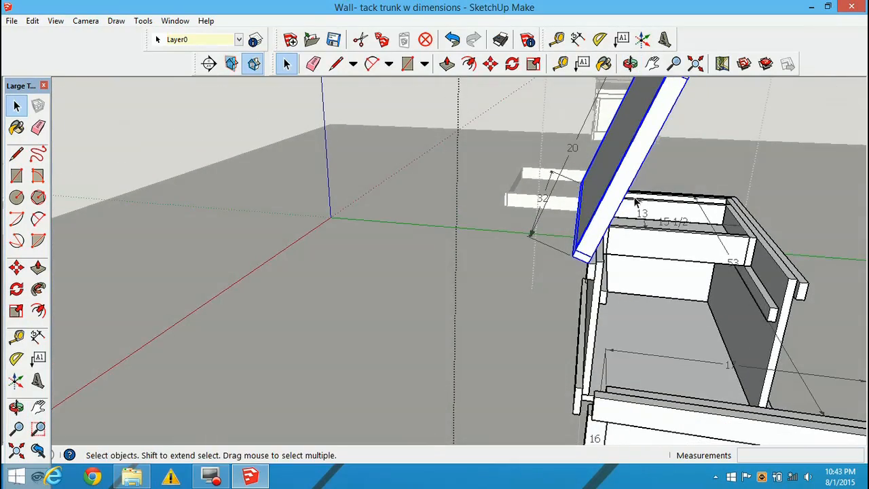
{"action": "left_click", "coordinate": [452, 39]}
{"action": "left_click", "coordinate": [474, 41]}
{"action": "left_click", "coordinate": [474, 40]}
{"action": "middle_click_drag", "start_coordinate": [658, 303], "coordinate": [502, 241], "text": "shift"}
{"action": "middle_click_drag", "start_coordinate": [376, 309], "coordinate": [299, 326]}
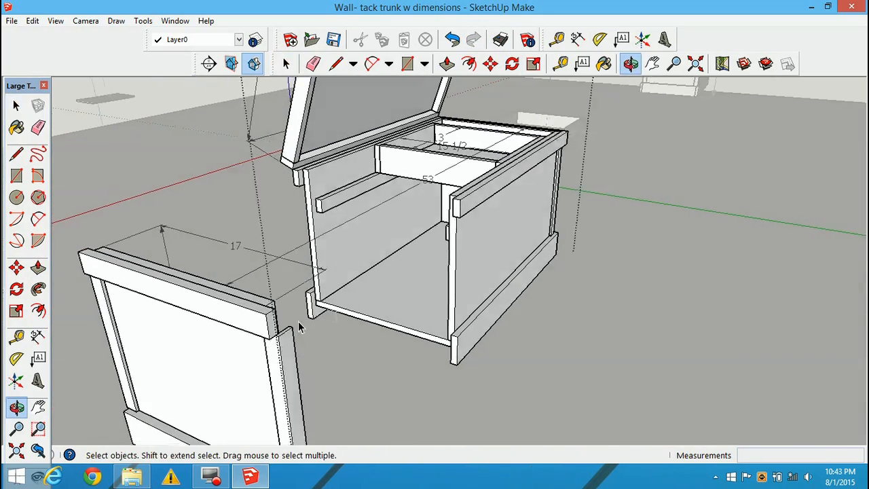
Try to move the detached end's top rail on its own along the red axis toward the trunk.
{"action": "left_click", "coordinate": [241, 313]}
{"action": "left_click", "coordinate": [490, 64]}
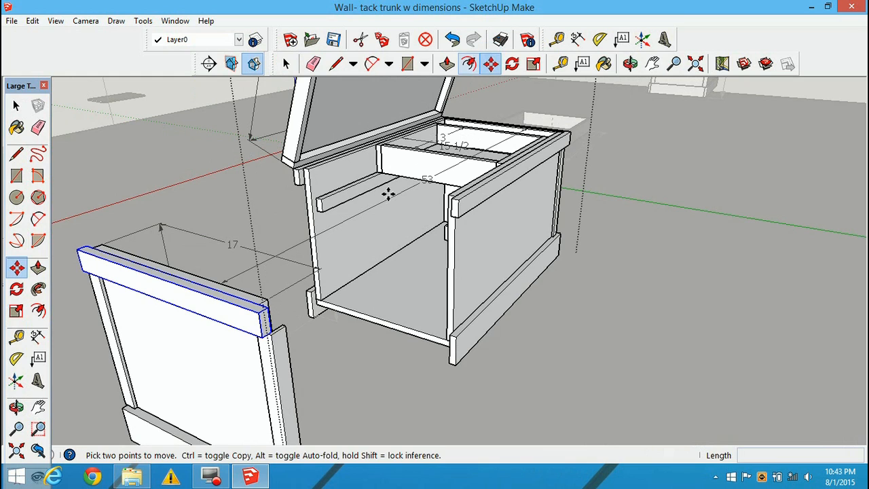
{"action": "left_click", "coordinate": [259, 314]}
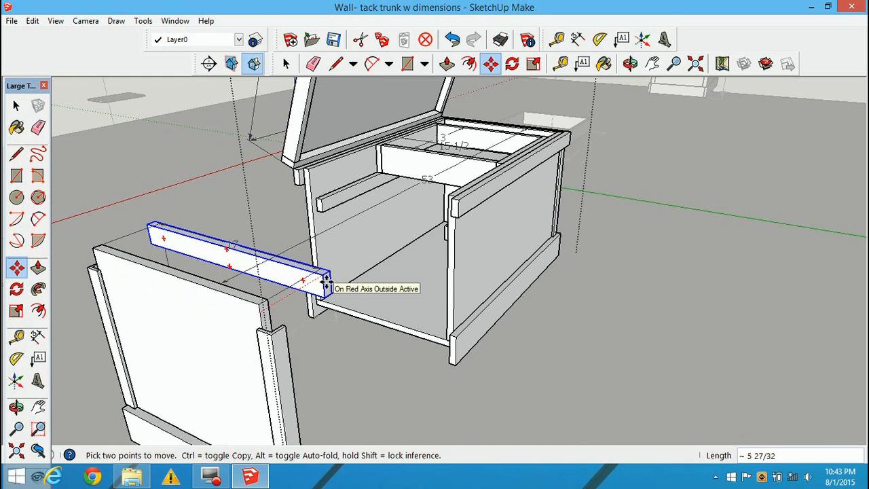
{"action": "key", "text": "Escape"}
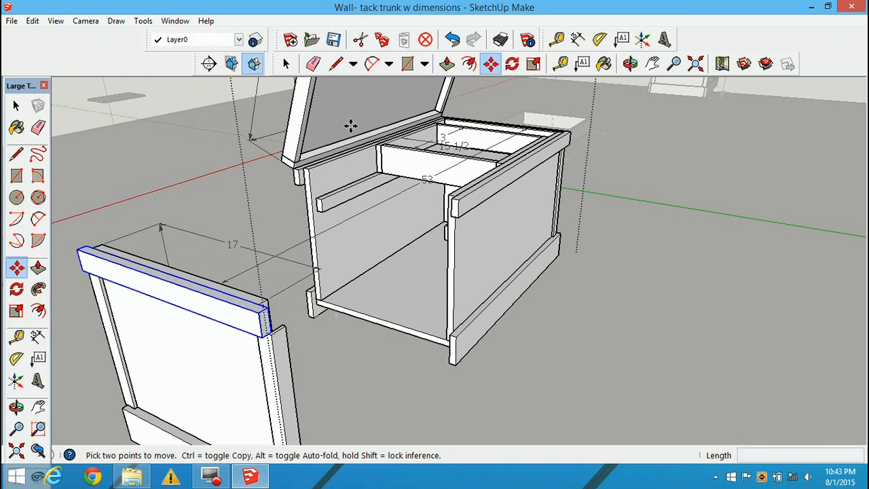
Select the detached end's top rail, panel, bottom skirt and corner posts, and move them back onto the trunk at the front rail's corner.
{"action": "left_click", "coordinate": [287, 63]}
{"action": "middle_click_drag", "start_coordinate": [319, 102], "coordinate": [331, 145]}
{"action": "left_click", "coordinate": [411, 219], "text": "ctrl"}
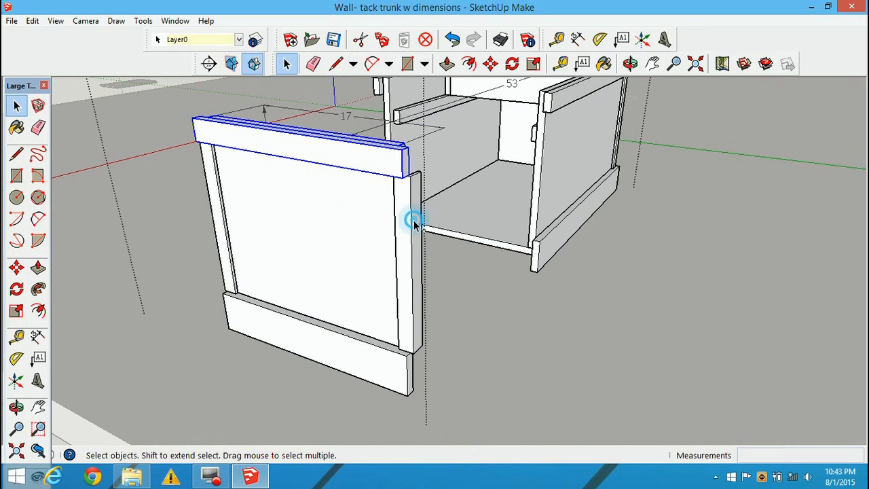
{"action": "left_click", "coordinate": [347, 361], "text": "ctrl"}
{"action": "left_click", "coordinate": [221, 221], "text": "ctrl"}
{"action": "left_click", "coordinate": [490, 63]}
{"action": "middle_click_drag", "start_coordinate": [424, 133], "coordinate": [379, 196]}
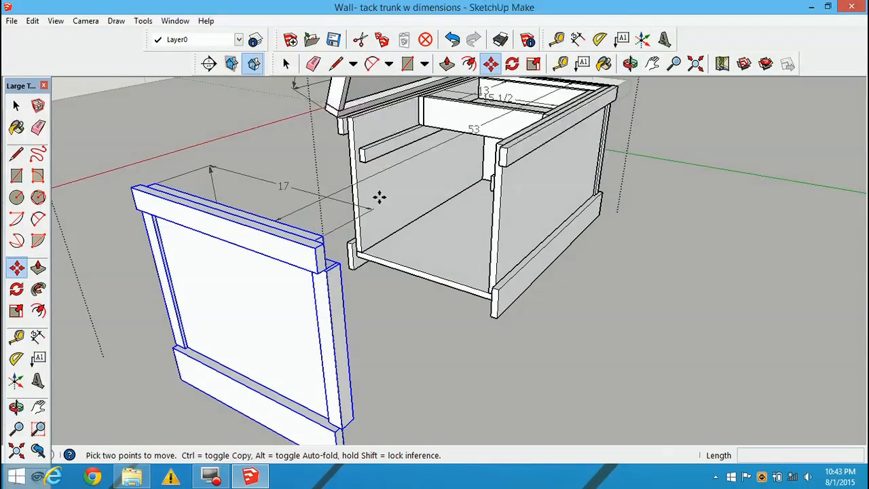
{"action": "left_click", "coordinate": [316, 248]}
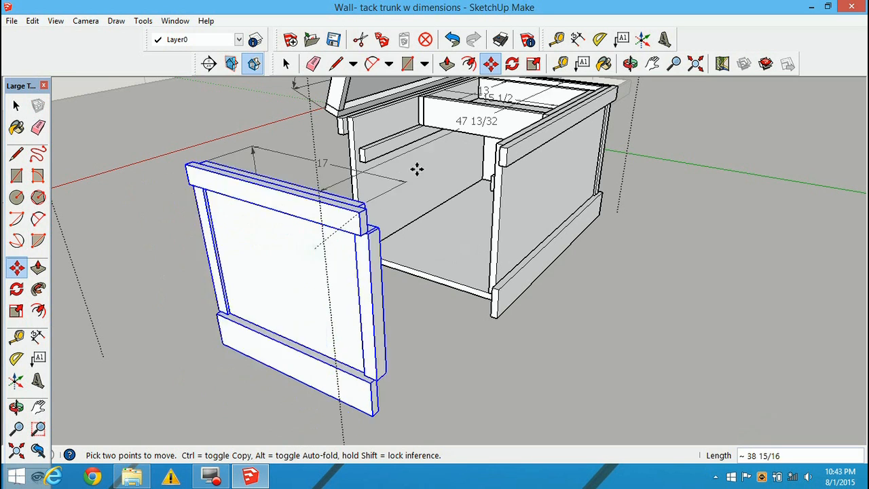
{"action": "left_click", "coordinate": [502, 144]}
Rotate the trunk's open lid about its rear bottom corner until it lies flat on the top rails.
{"action": "middle_click_drag", "start_coordinate": [505, 148], "coordinate": [438, 91]}
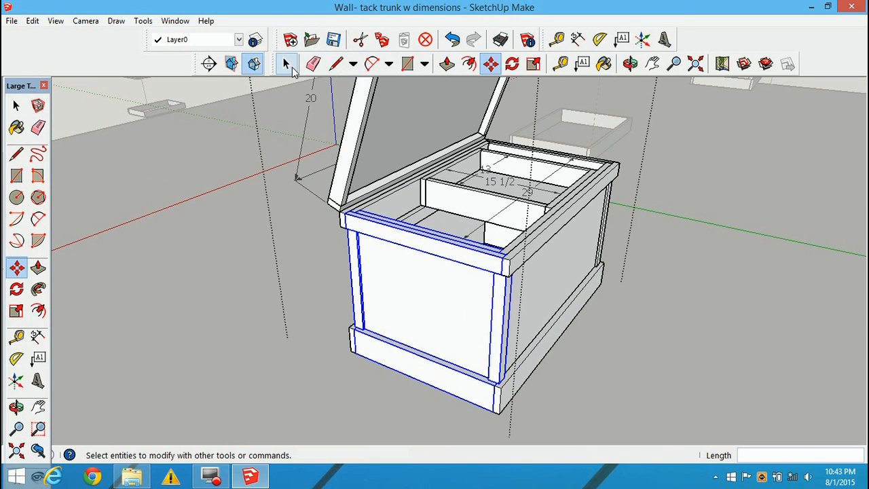
{"action": "left_click", "coordinate": [285, 65]}
{"action": "middle_click_drag", "start_coordinate": [419, 261], "coordinate": [436, 320], "text": "shift"}
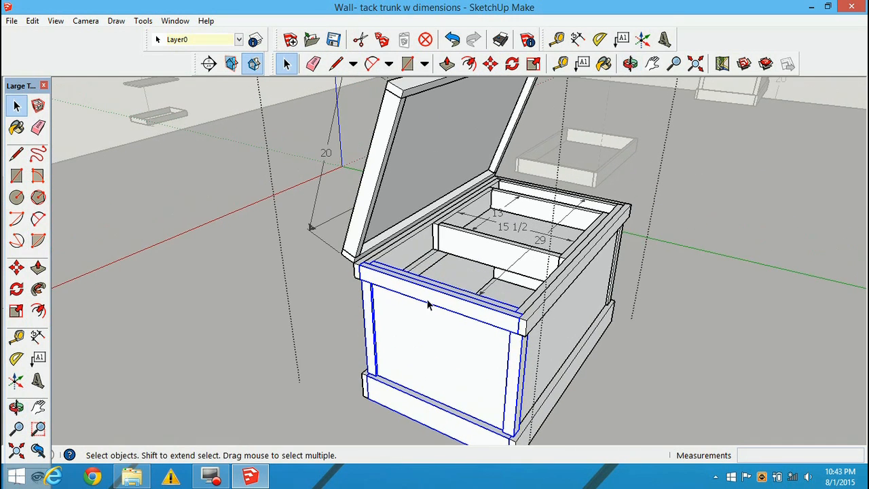
{"action": "left_click", "coordinate": [373, 173]}
{"action": "middle_click_drag", "start_coordinate": [394, 179], "coordinate": [521, 110]}
{"action": "left_click", "coordinate": [513, 64]}
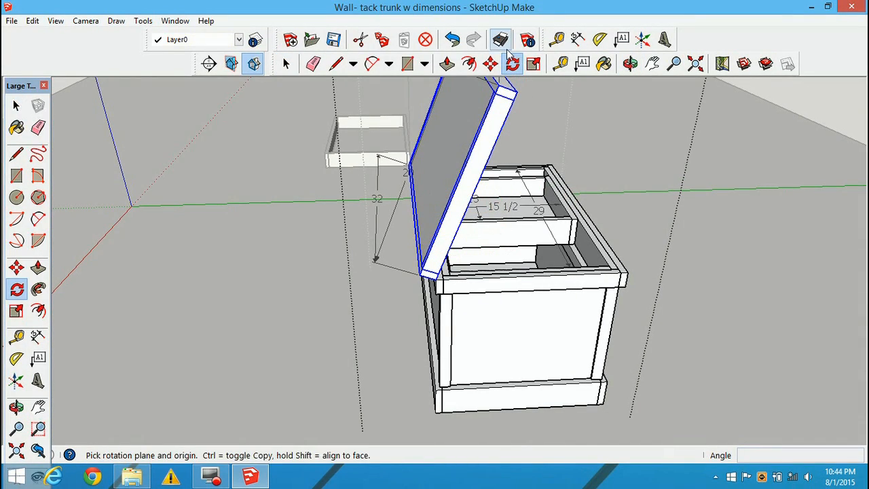
{"action": "middle_click_drag", "start_coordinate": [425, 269], "coordinate": [429, 233]}
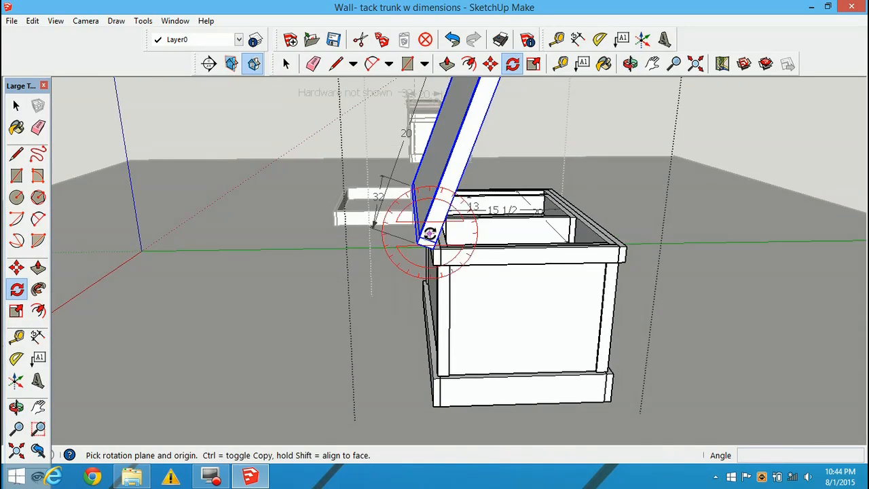
{"action": "scroll", "coordinate": [429, 234], "scroll_direction": "up", "scroll_amount": 3}
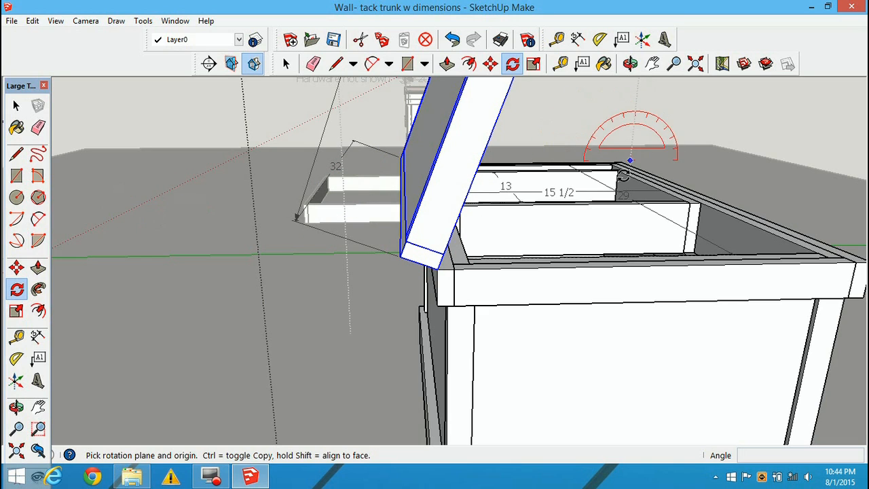
{"action": "left_click", "coordinate": [438, 268]}
{"action": "left_click", "coordinate": [439, 269]}
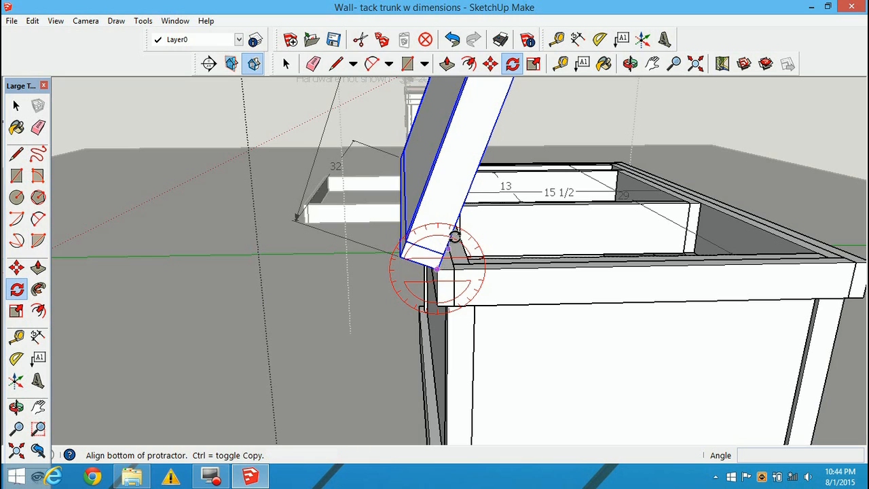
{"action": "left_click", "coordinate": [473, 189]}
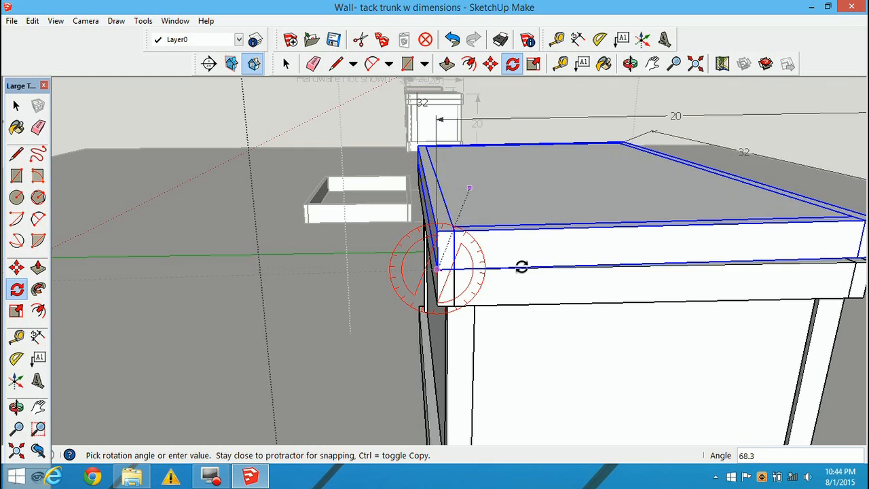
{"action": "middle_click_drag", "start_coordinate": [731, 262], "coordinate": [669, 258]}
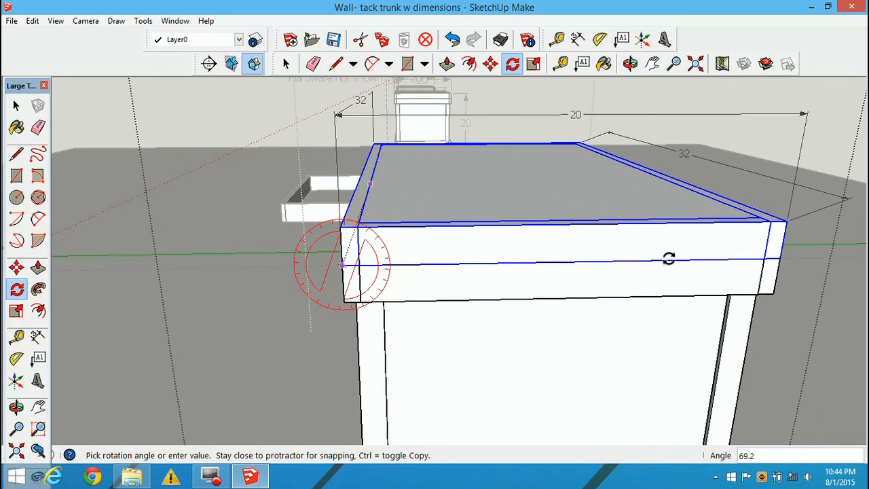
{"action": "left_click", "coordinate": [766, 260]}
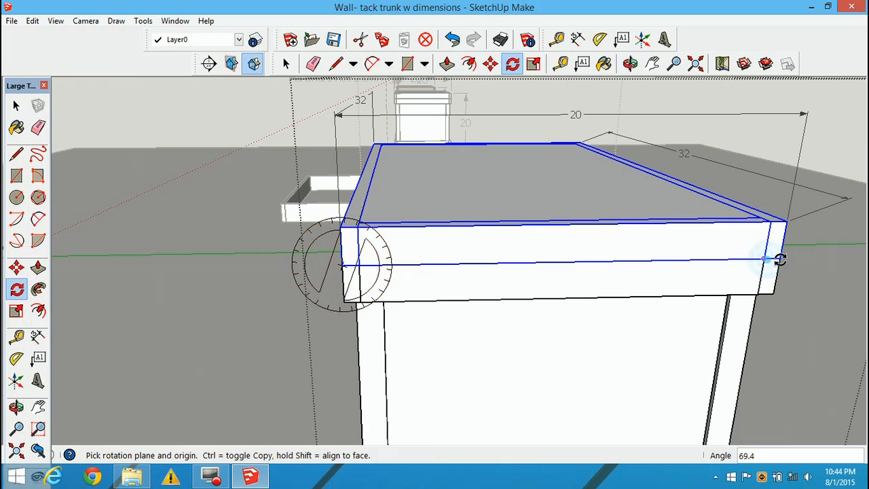
{"action": "left_click", "coordinate": [453, 41]}
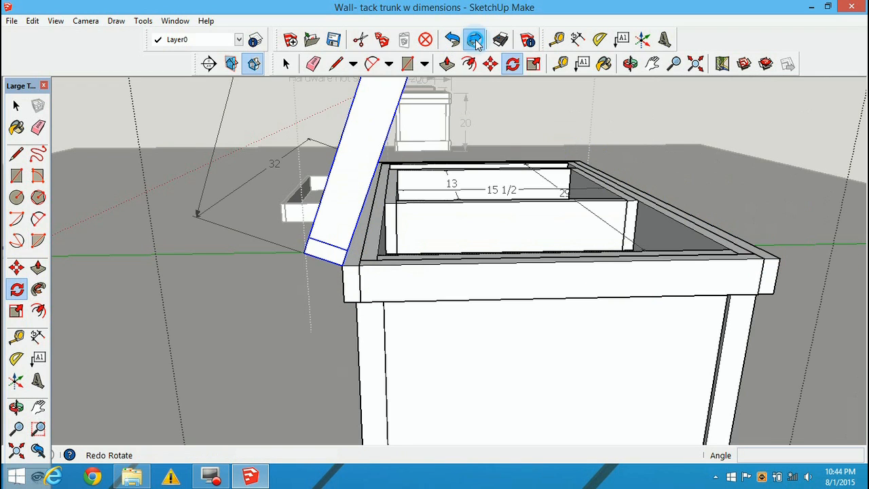
{"action": "left_click", "coordinate": [473, 39]}
Rotate the closed lid about its rear bottom corner to open it 45 degrees.
{"action": "left_click", "coordinate": [341, 264]}
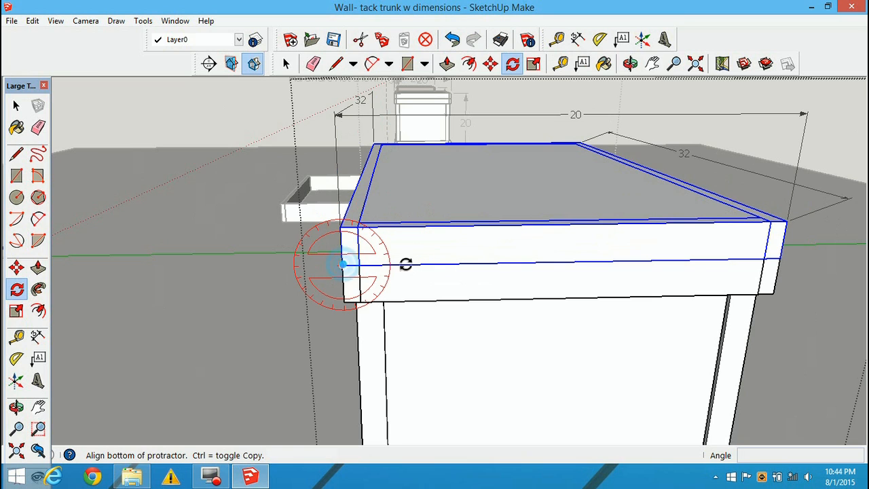
{"action": "left_click", "coordinate": [568, 265]}
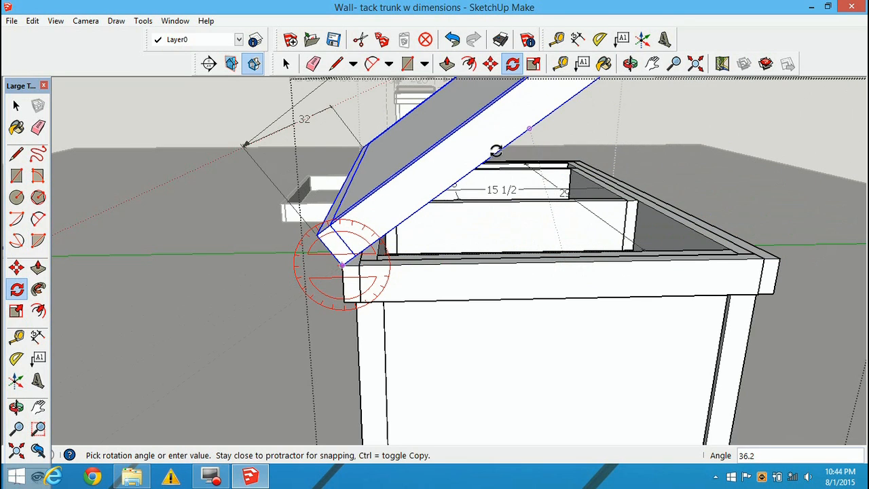
{"action": "key", "text": "Return"}
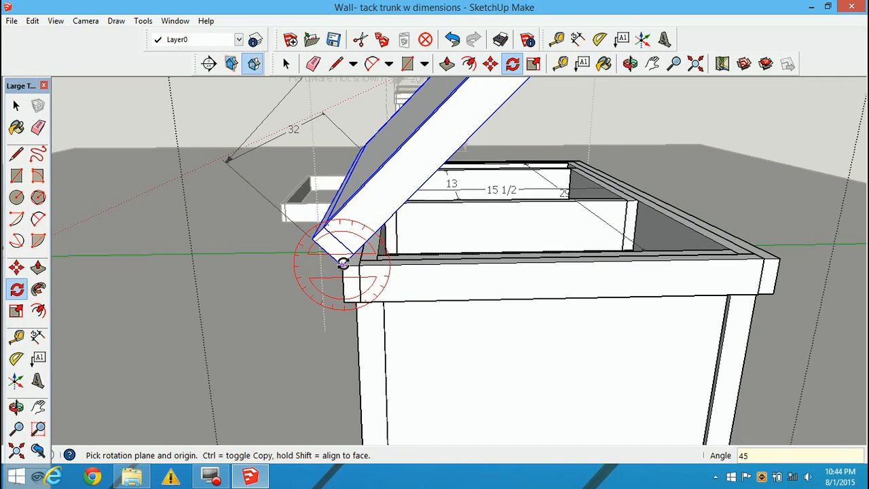
Rotate a copy of the open lid 45 degrees down onto the trunk's rim, and undo the copy.
{"action": "left_click", "coordinate": [343, 263]}
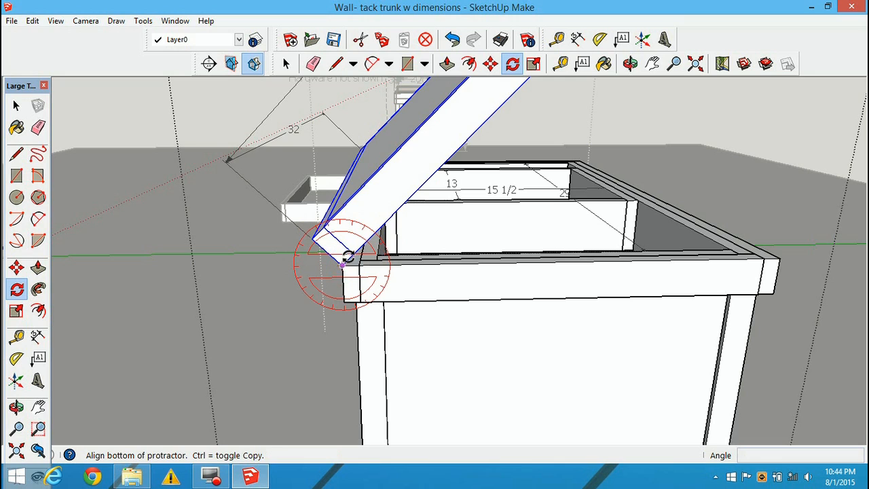
{"action": "left_click", "coordinate": [414, 196]}
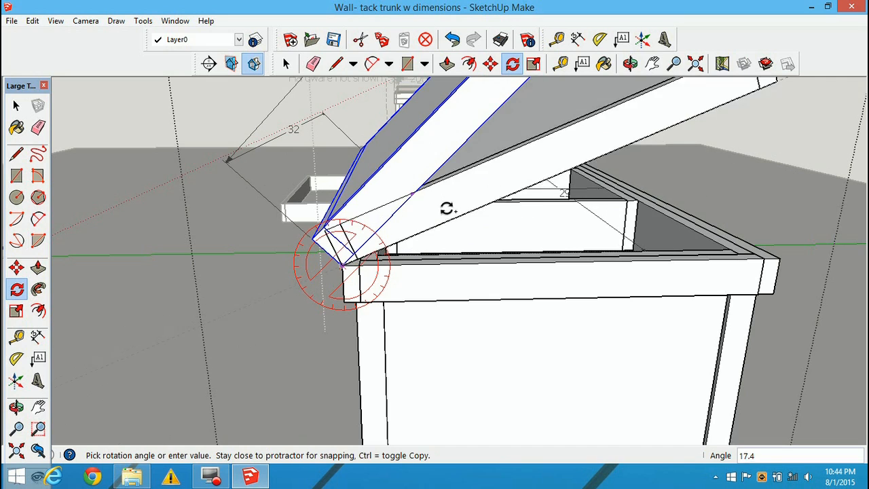
{"action": "left_click", "coordinate": [765, 260]}
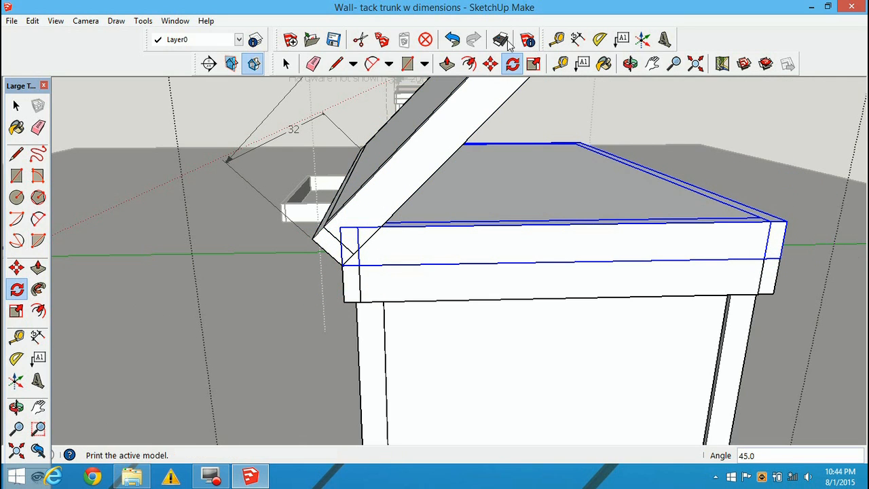
{"action": "left_click", "coordinate": [463, 41]}
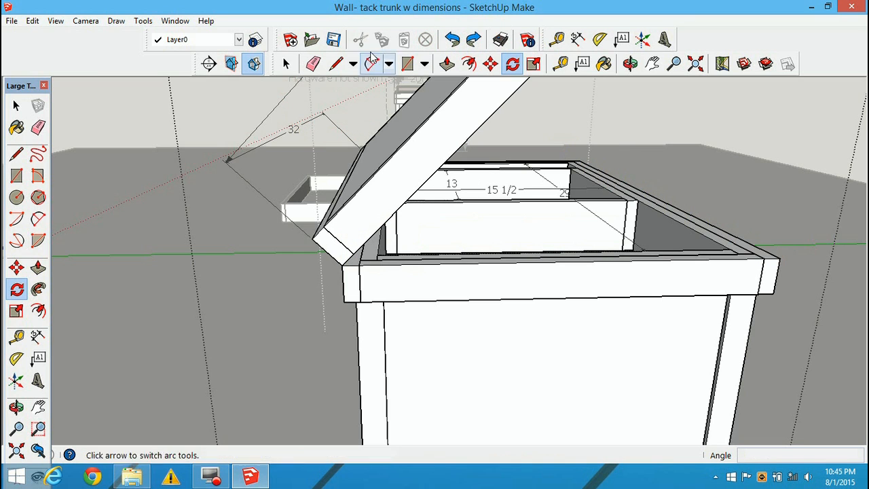
Save the model and leave editing of the open-lid trunk group.
{"action": "left_click", "coordinate": [340, 41]}
{"action": "scroll", "coordinate": [681, 155], "scroll_direction": "down", "scroll_amount": 8}
{"action": "middle_click_drag", "start_coordinate": [670, 165], "coordinate": [514, 227]}
{"action": "left_click", "coordinate": [286, 63]}
{"action": "left_click", "coordinate": [307, 146]}
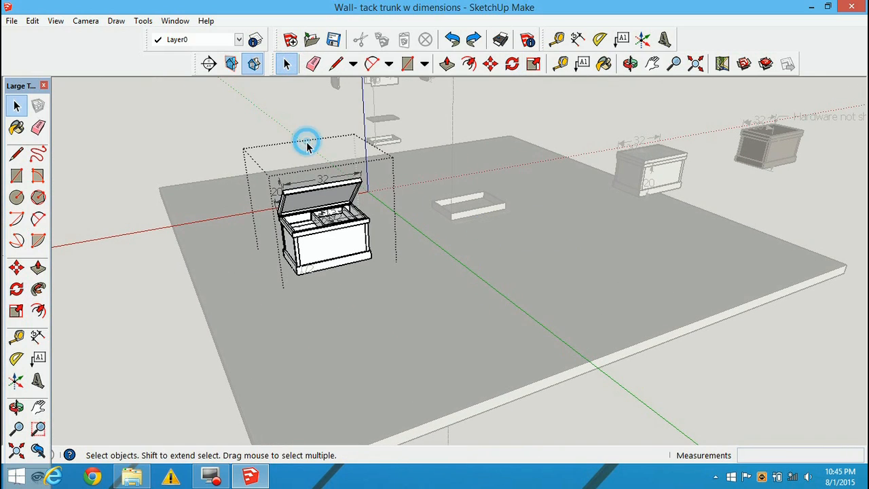
{"action": "left_click", "coordinate": [230, 134]}
Examine the open-lid trunk and the exploded set of trunk parts, and compare them with the assembled trunk models.
{"action": "scroll", "coordinate": [230, 133], "scroll_direction": "down", "scroll_amount": 2}
{"action": "middle_click_drag", "start_coordinate": [495, 177], "coordinate": [452, 194]}
{"action": "scroll", "coordinate": [278, 233], "scroll_direction": "up", "scroll_amount": 3}
{"action": "middle_click_drag", "start_coordinate": [277, 232], "coordinate": [614, 272]}
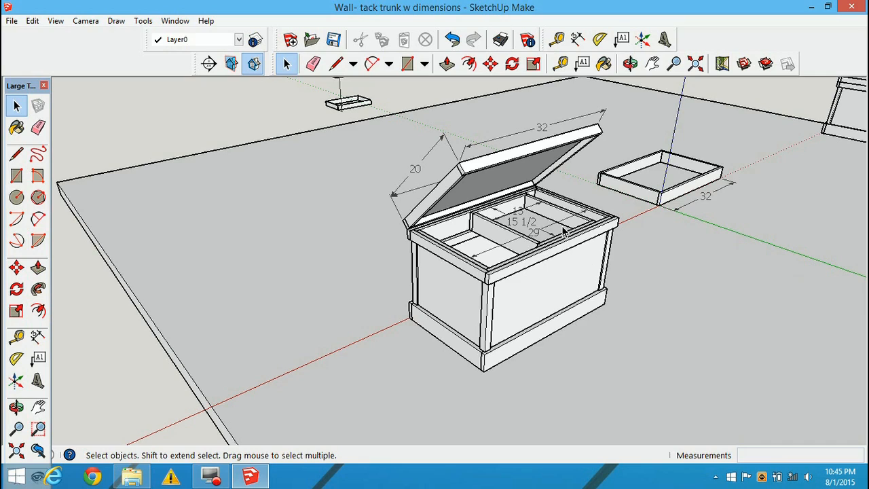
{"action": "middle_click_drag", "start_coordinate": [557, 221], "coordinate": [406, 326]}
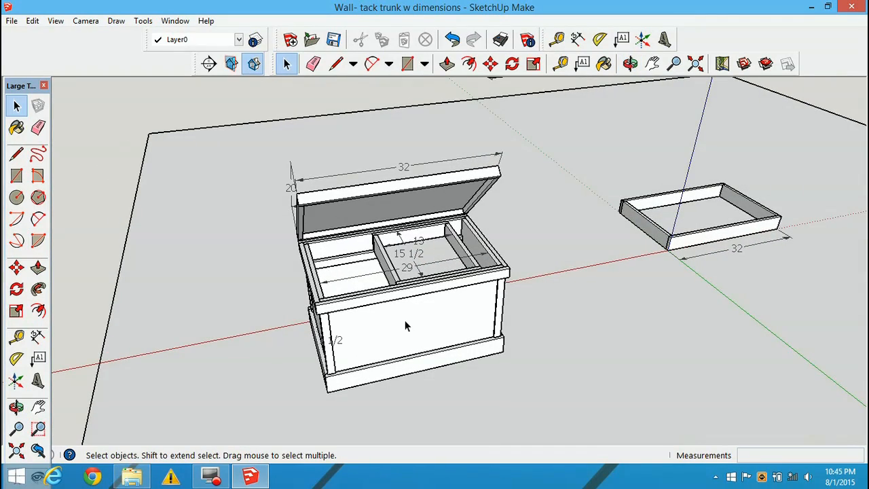
{"action": "middle_click_drag", "start_coordinate": [543, 250], "coordinate": [378, 441]}
{"action": "middle_click_drag", "start_coordinate": [410, 181], "coordinate": [330, 253], "text": "shift"}
{"action": "scroll", "coordinate": [382, 260], "scroll_direction": "up", "scroll_amount": 4}
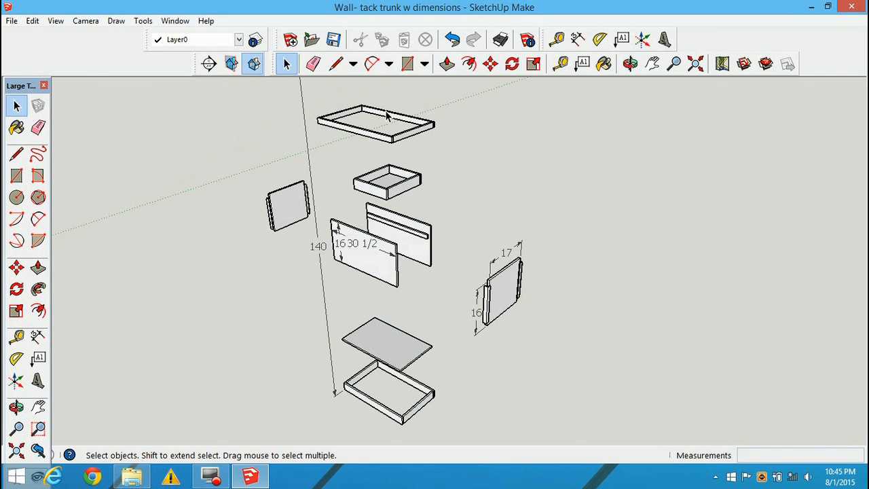
{"action": "scroll", "coordinate": [372, 136], "scroll_direction": "up", "scroll_amount": 3}
{"action": "scroll", "coordinate": [366, 138], "scroll_direction": "down", "scroll_amount": 3}
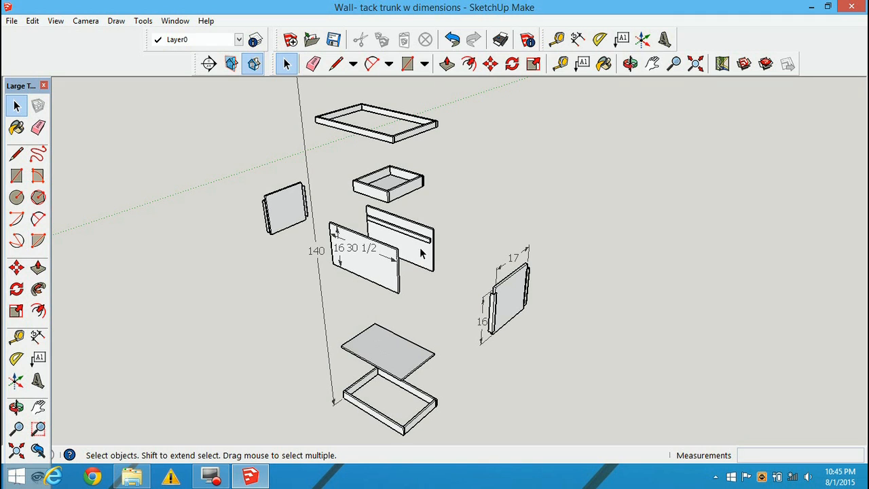
{"action": "scroll", "coordinate": [382, 238], "scroll_direction": "up", "scroll_amount": 2}
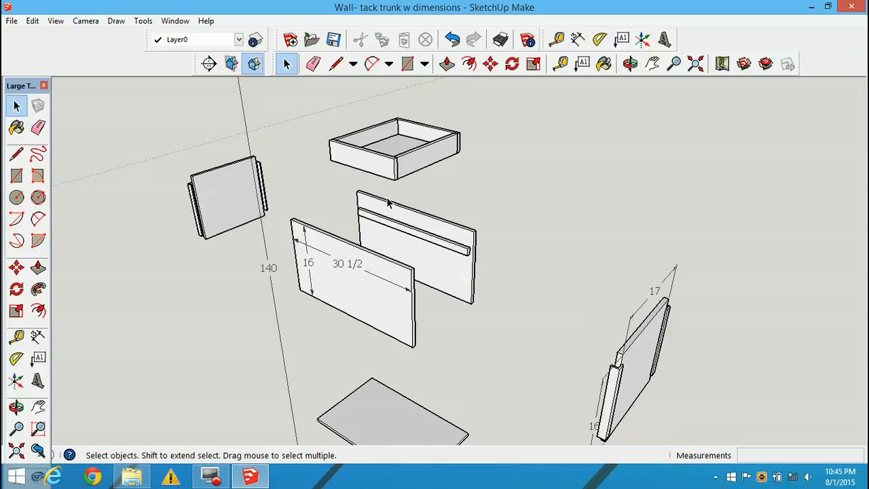
{"action": "middle_click_drag", "start_coordinate": [413, 163], "coordinate": [428, 343]}
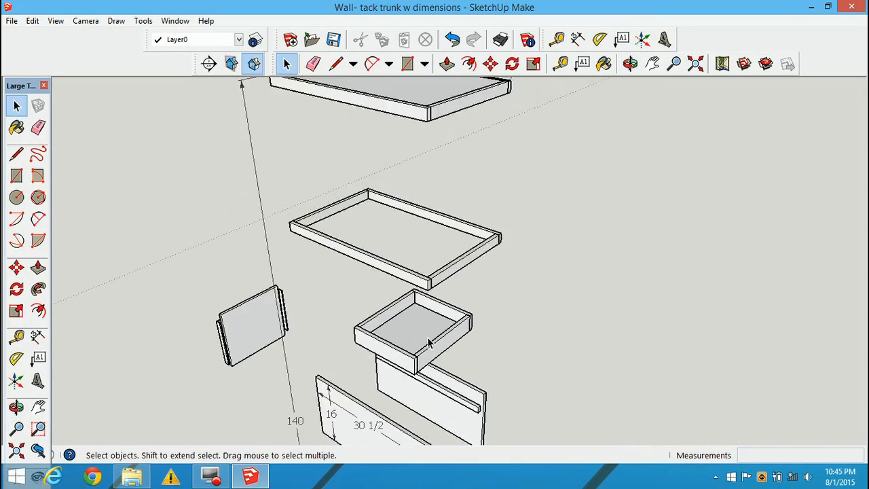
{"action": "scroll", "coordinate": [428, 343], "scroll_direction": "down", "scroll_amount": 3}
{"action": "middle_click_drag", "start_coordinate": [449, 379], "coordinate": [224, 406]}
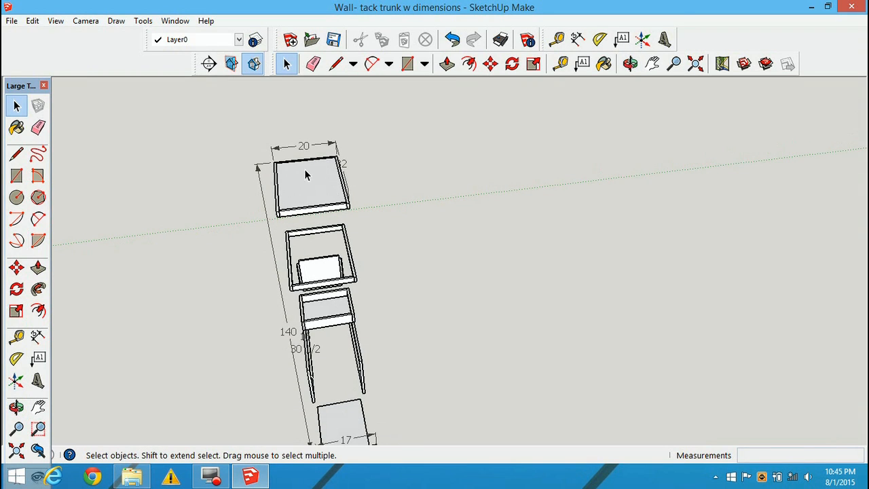
{"action": "scroll", "coordinate": [343, 282], "scroll_direction": "down", "scroll_amount": 5}
{"action": "middle_click_drag", "start_coordinate": [148, 317], "coordinate": [498, 349], "text": "shift"}
{"action": "scroll", "coordinate": [499, 349], "scroll_direction": "up", "scroll_amount": 1}
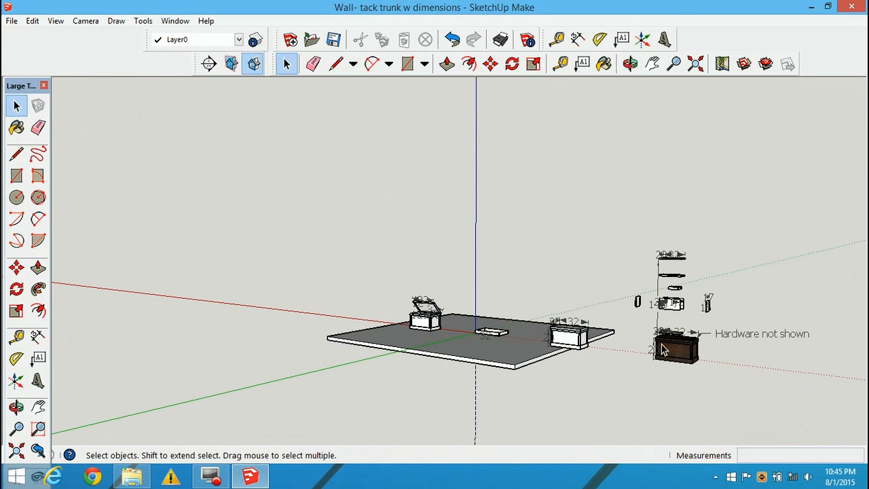
{"action": "scroll", "coordinate": [665, 350], "scroll_direction": "up", "scroll_amount": 5}
{"action": "middle_click_drag", "start_coordinate": [714, 356], "coordinate": [444, 360]}
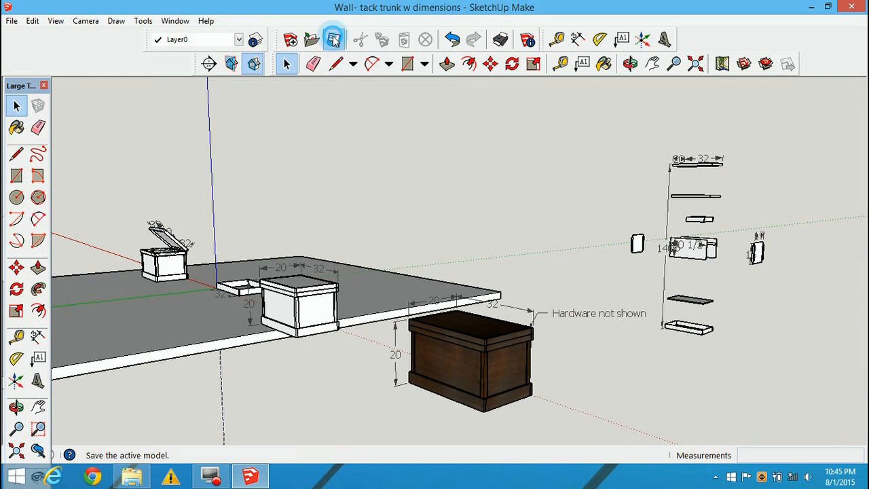